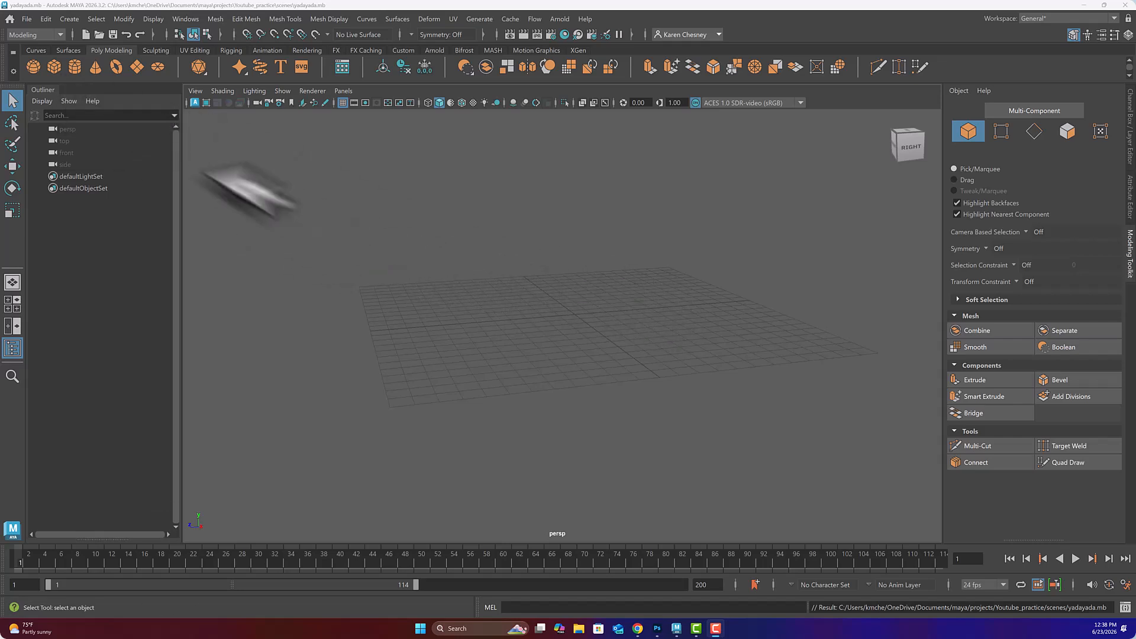
Step: Set Youtube_practice as the current Maya project
left_click(26, 18)
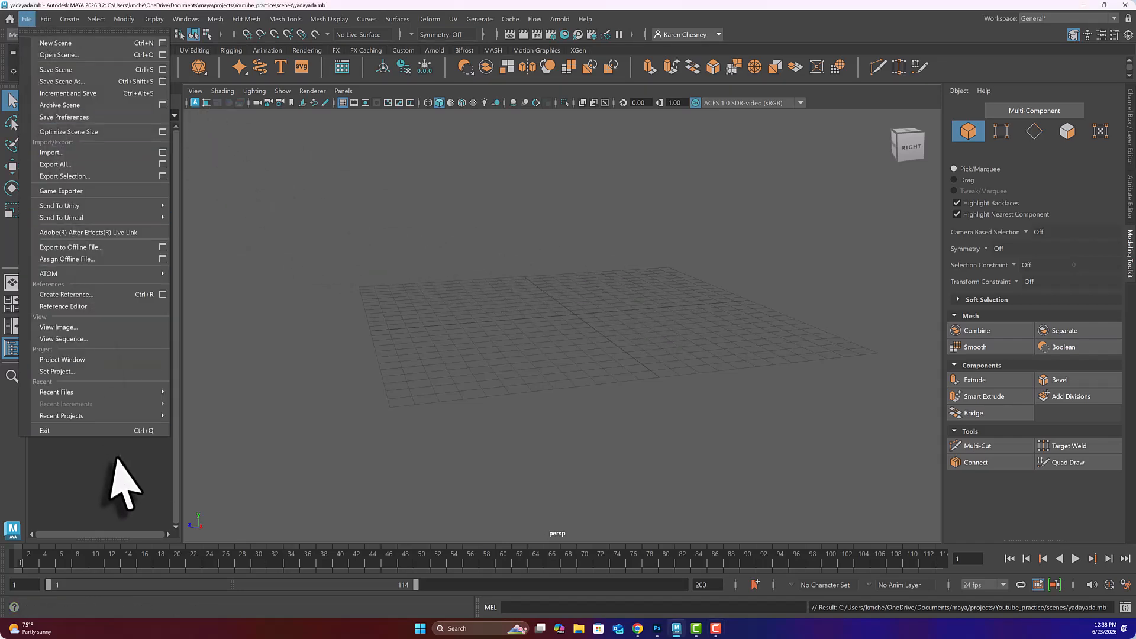
left_click(59, 374)
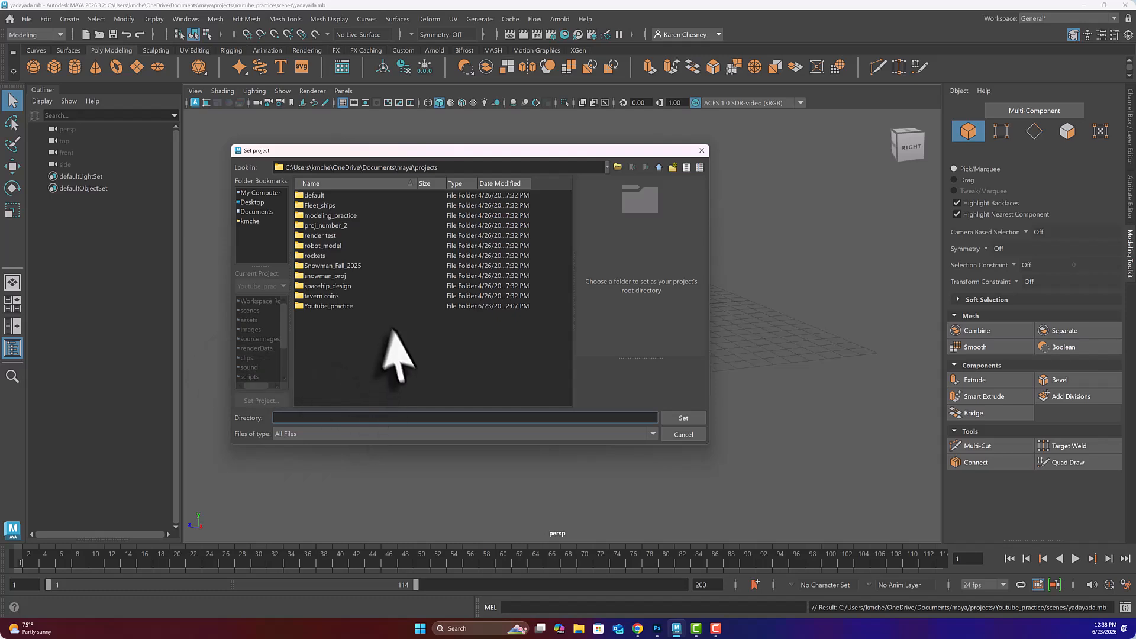
left_click(329, 307)
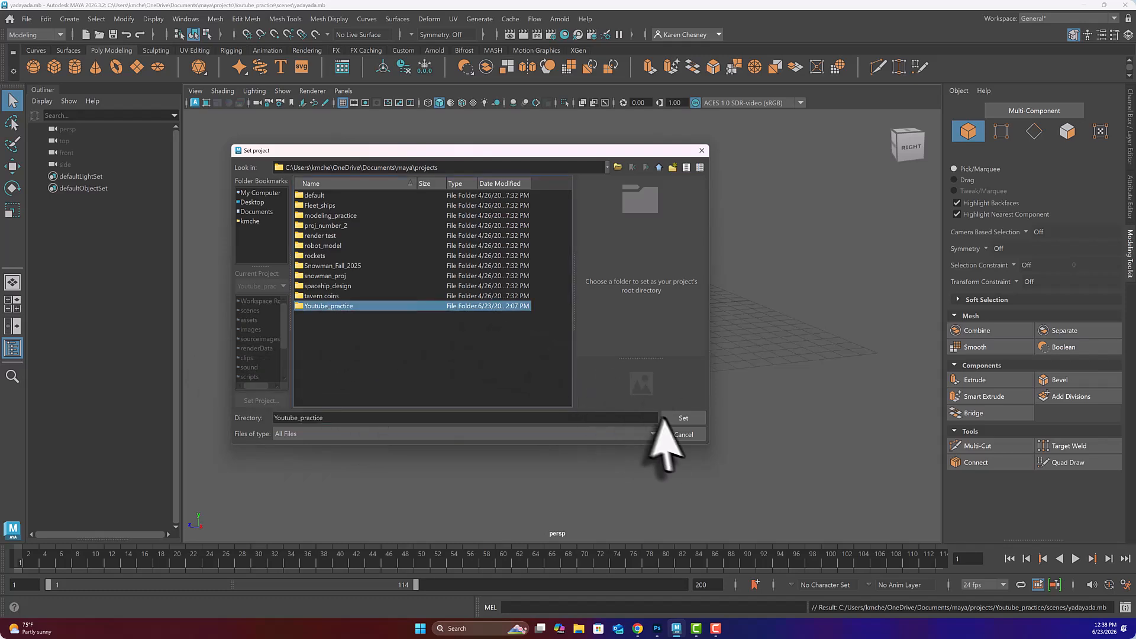
left_click(681, 419)
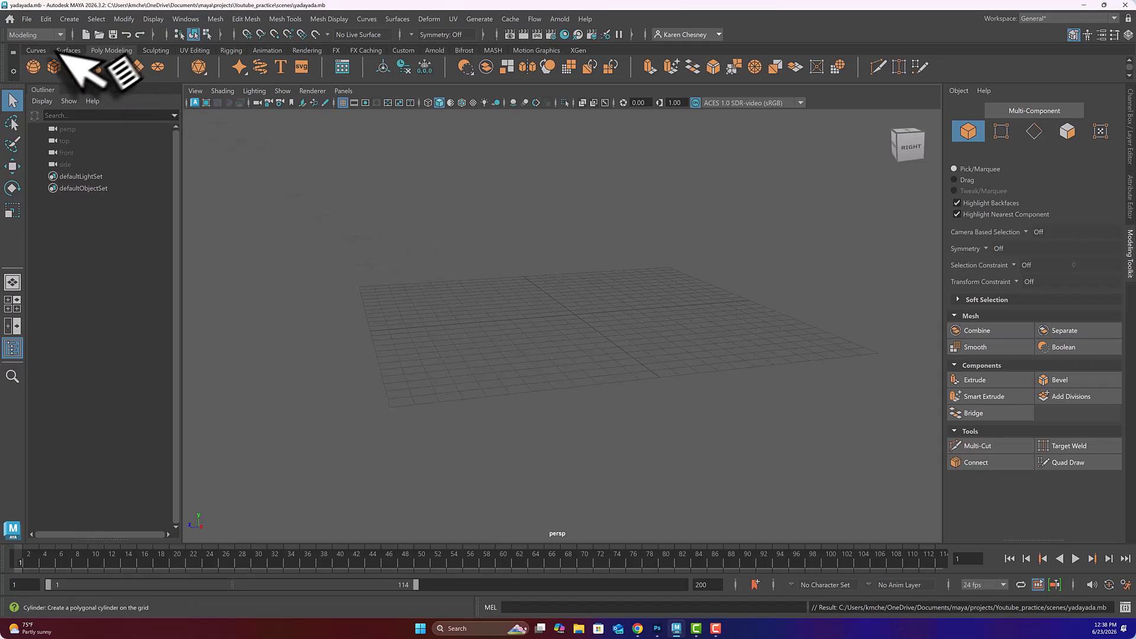
Step: Open the yadayada.mb scene from the project's scenes folder
left_click(28, 20)
left_click(42, 55)
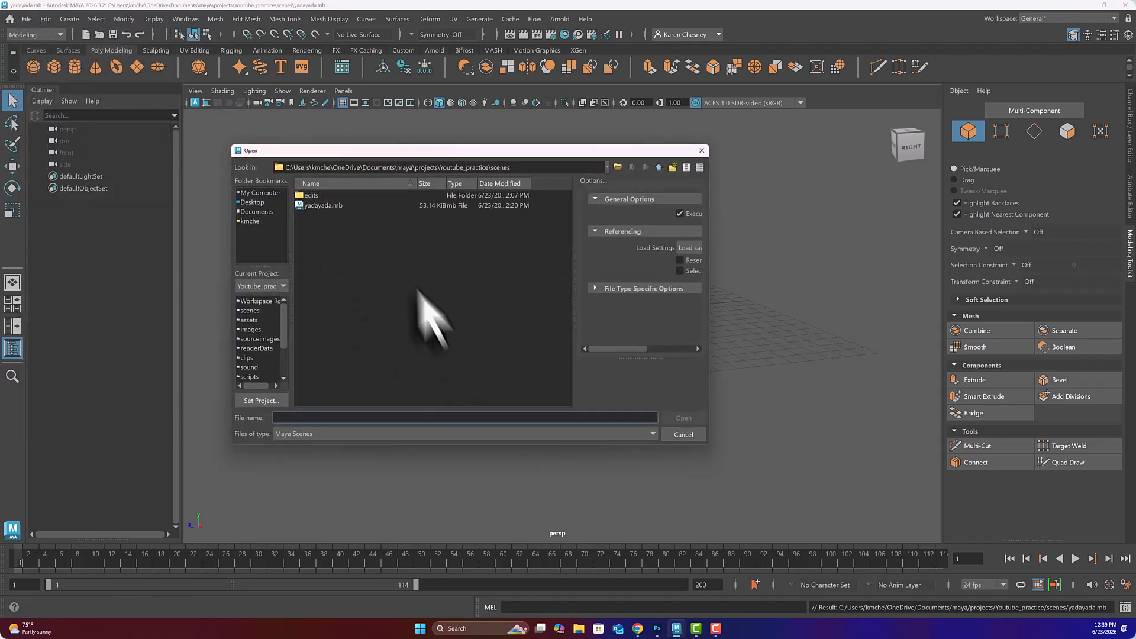
left_click(326, 207)
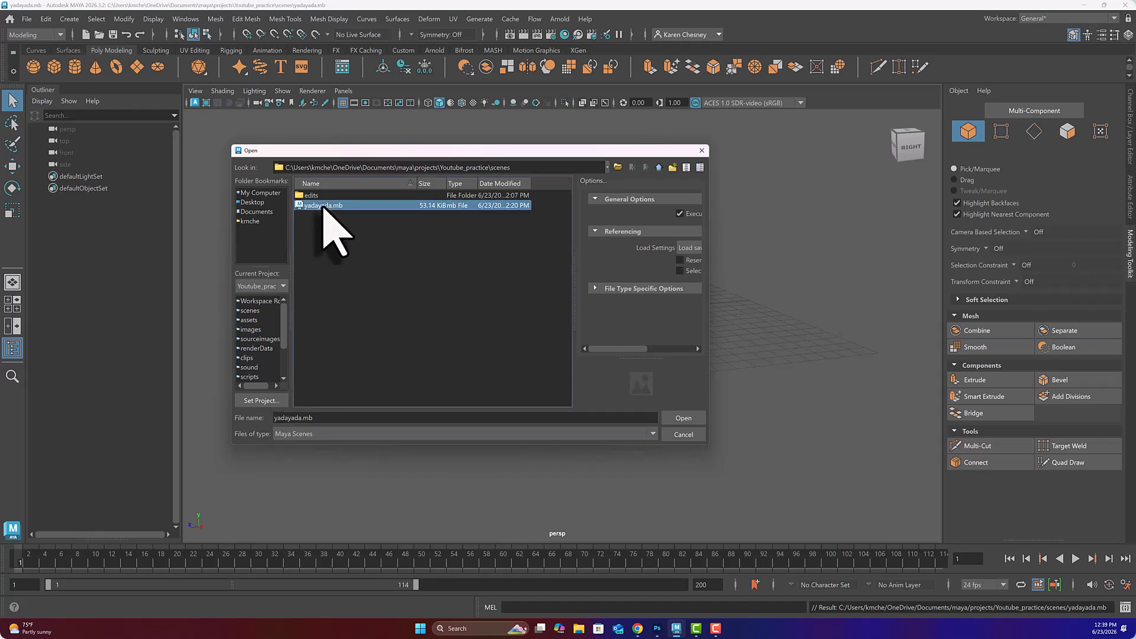
left_click(682, 419)
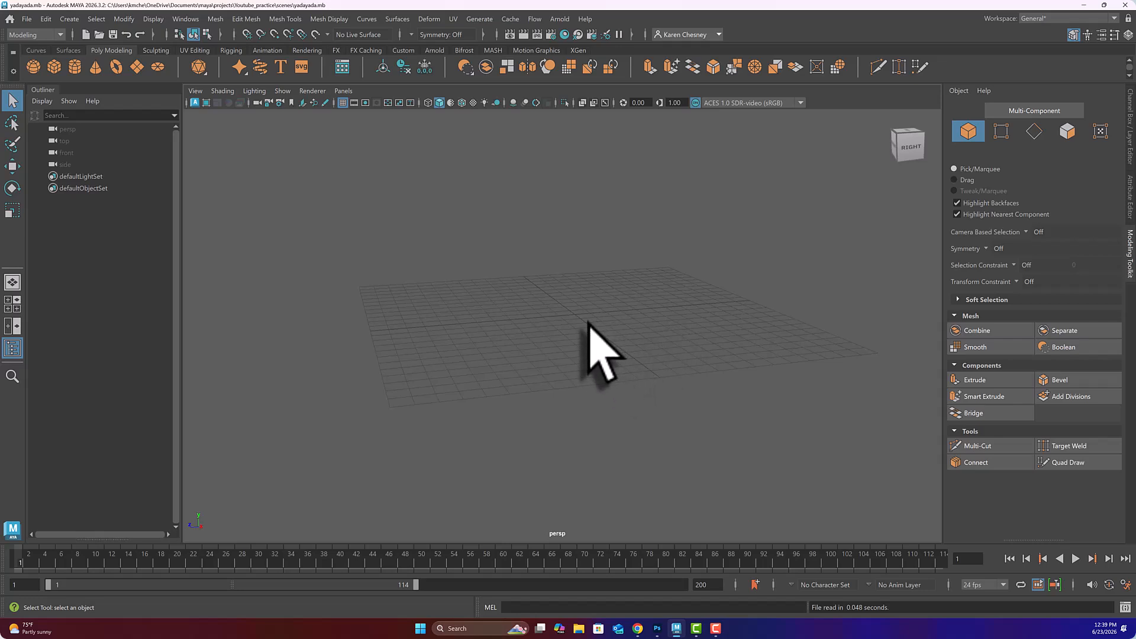
Step: Tumble and pan the perspective view to look down more closely on the empty grid
mouse_move(583, 329)
left_mouse_down("alt")
mouse_move(558, 340)
mouse_move(585, 309)
left_mouse_up("alt")
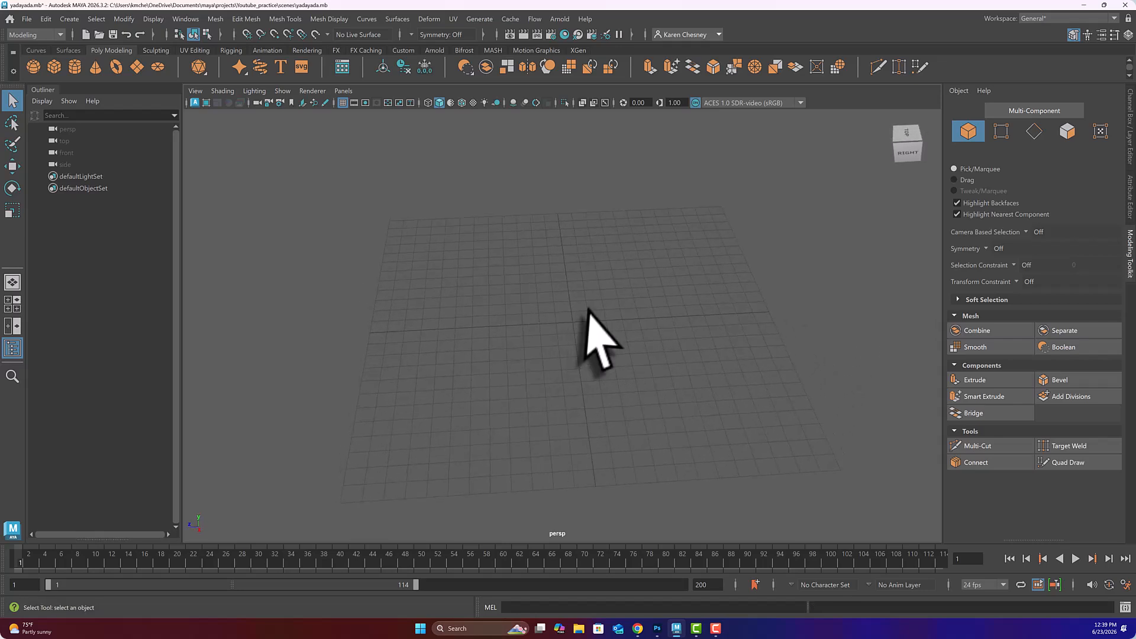
middle_click_drag(588, 311, 563, 286, "alt")
left_click_drag(562, 328, 558, 309, "alt")
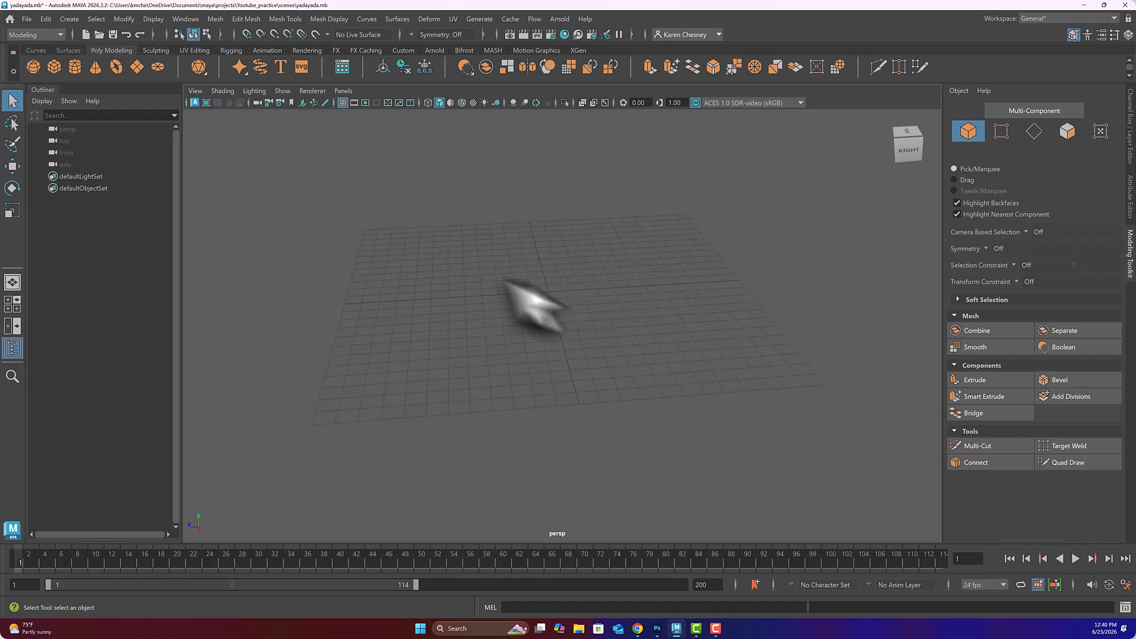
Step: Create a polygon cube, pCube1, at the grid origin from the Poly Modeling shelf
left_click(54, 66)
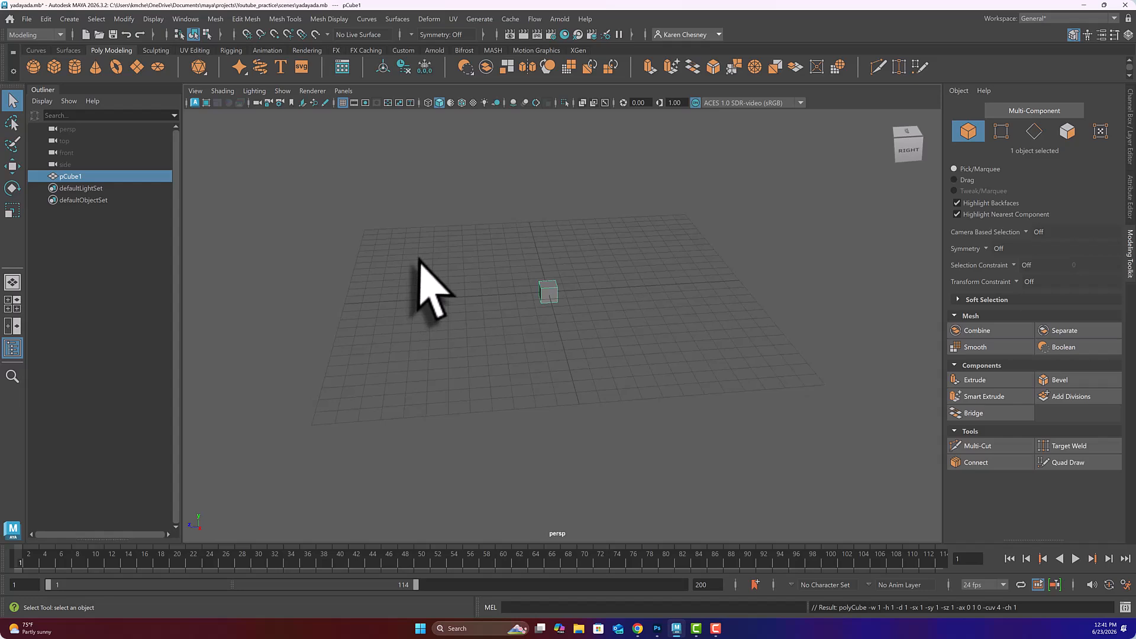
key("space")
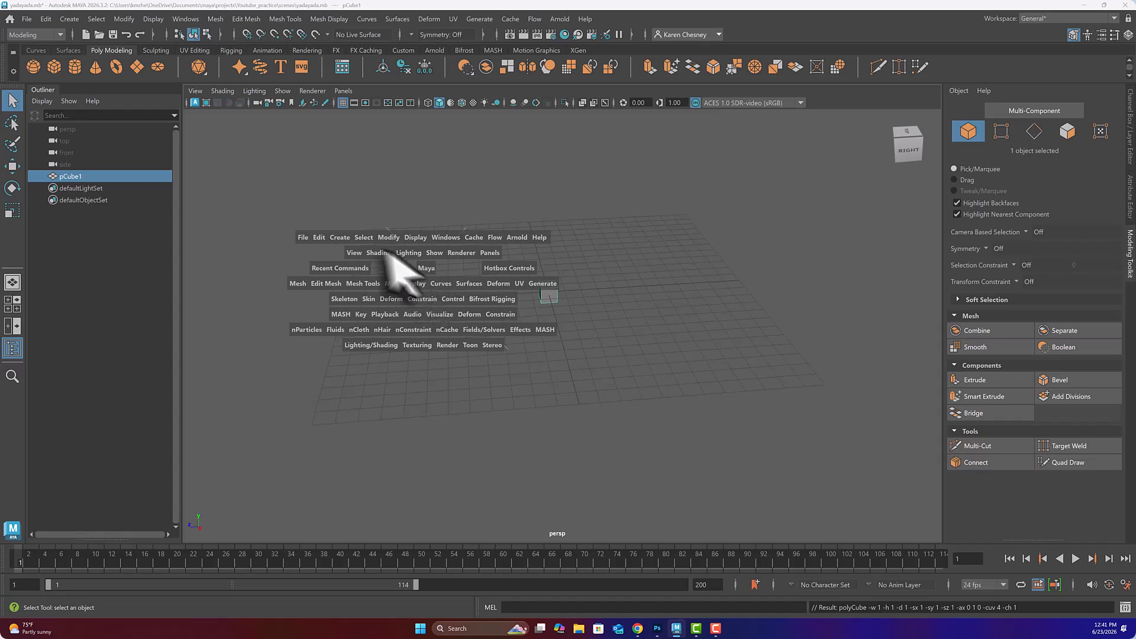
left_click(339, 239)
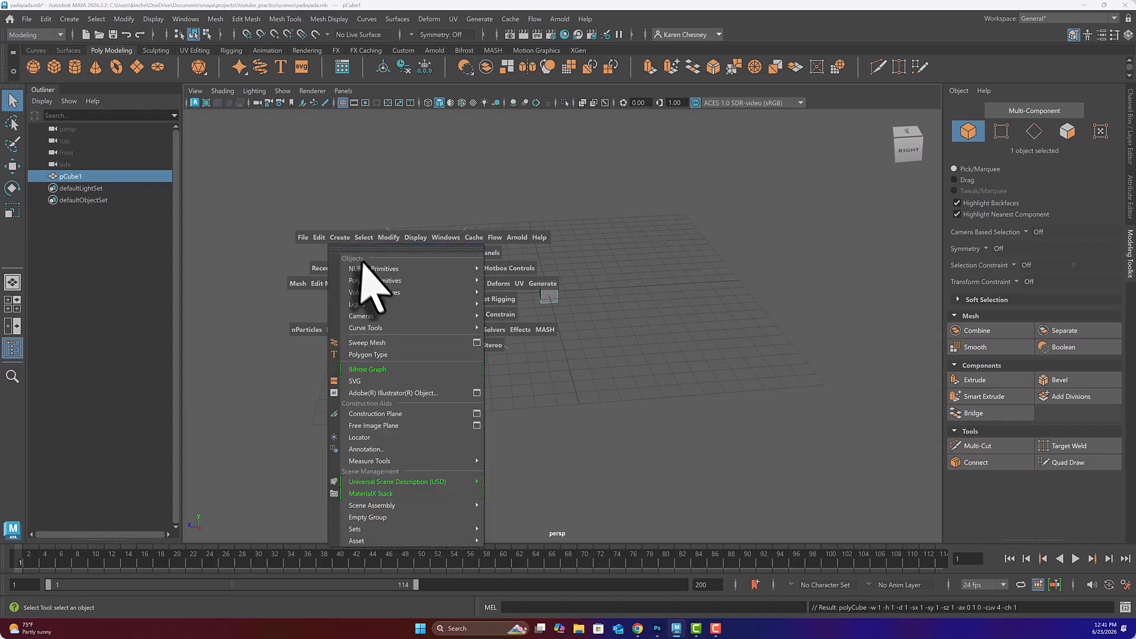
mouse_move(373, 281)
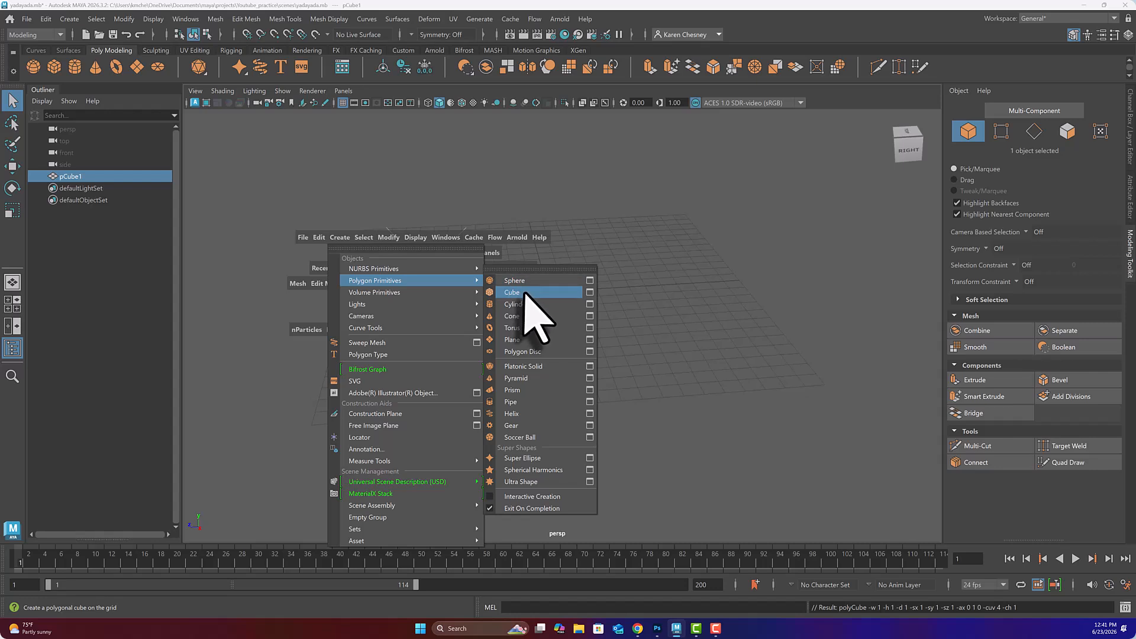
left_click(325, 183)
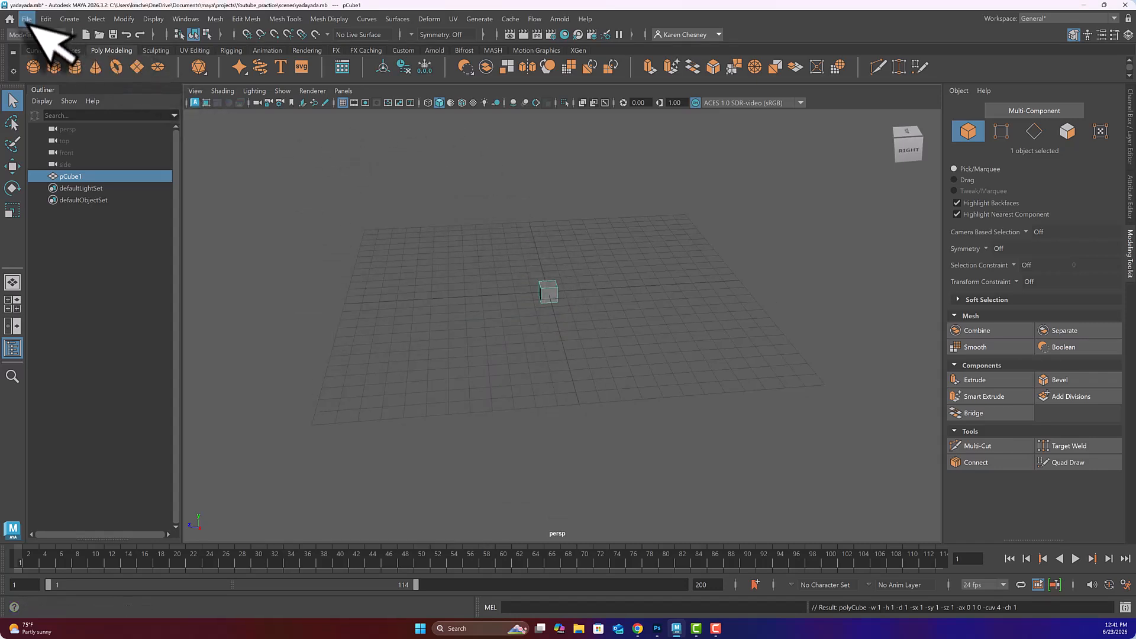
left_click(69, 19)
mouse_move(103, 63)
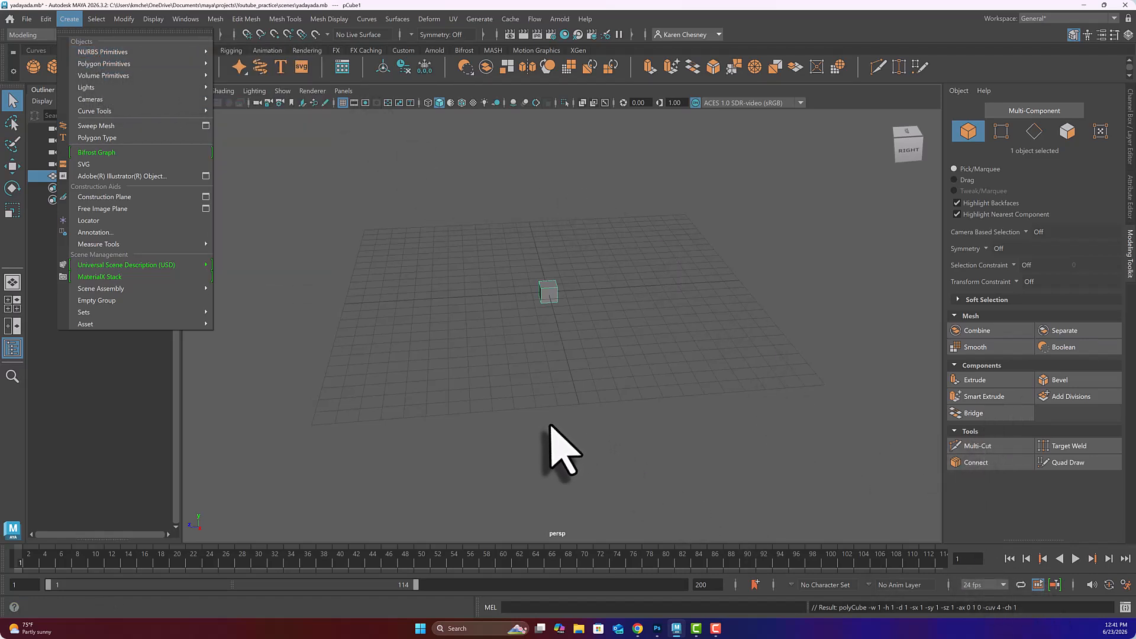
left_click(359, 133)
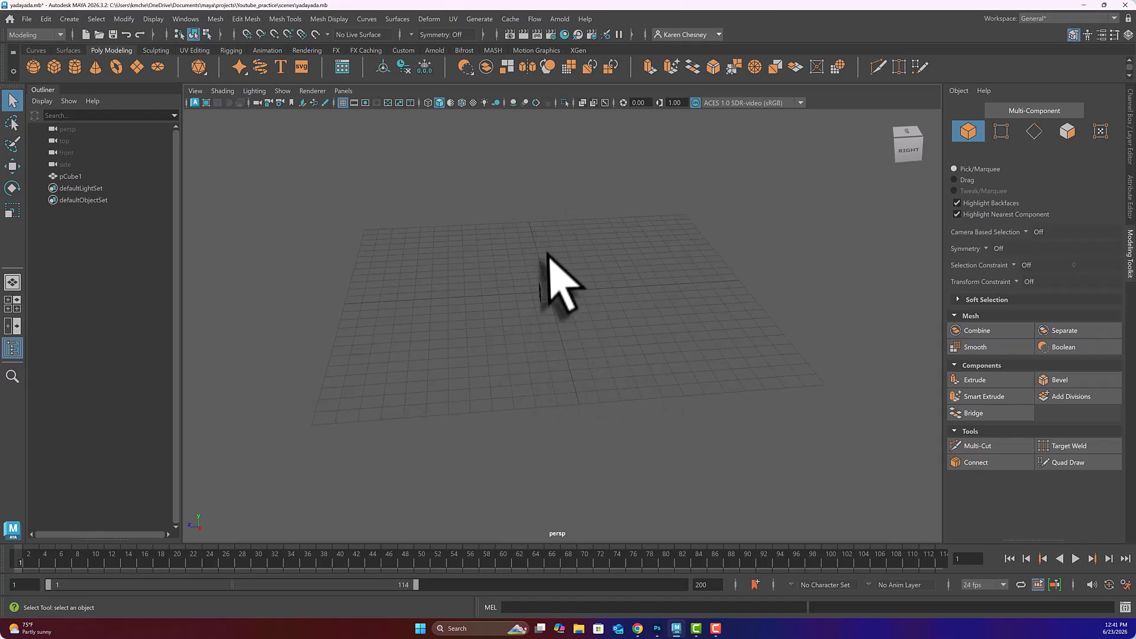
Step: Select pCube1, frame it with F, and zoom and orbit around it for a closer view
left_click(548, 291)
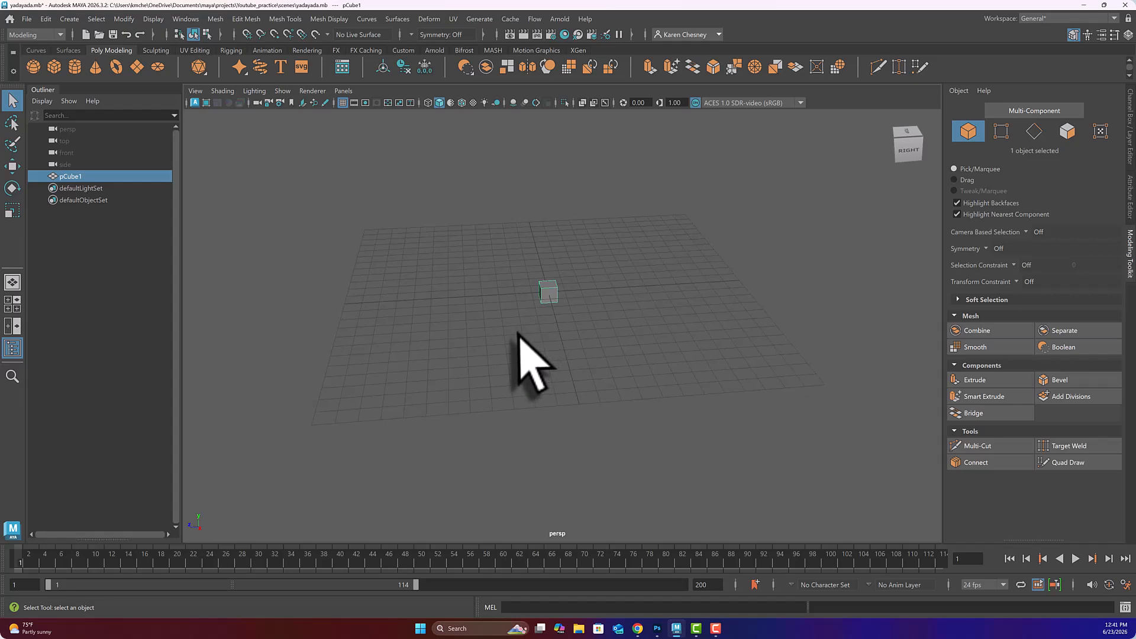
scroll(519, 335, "up", 3)
scroll(520, 335, "up", 4)
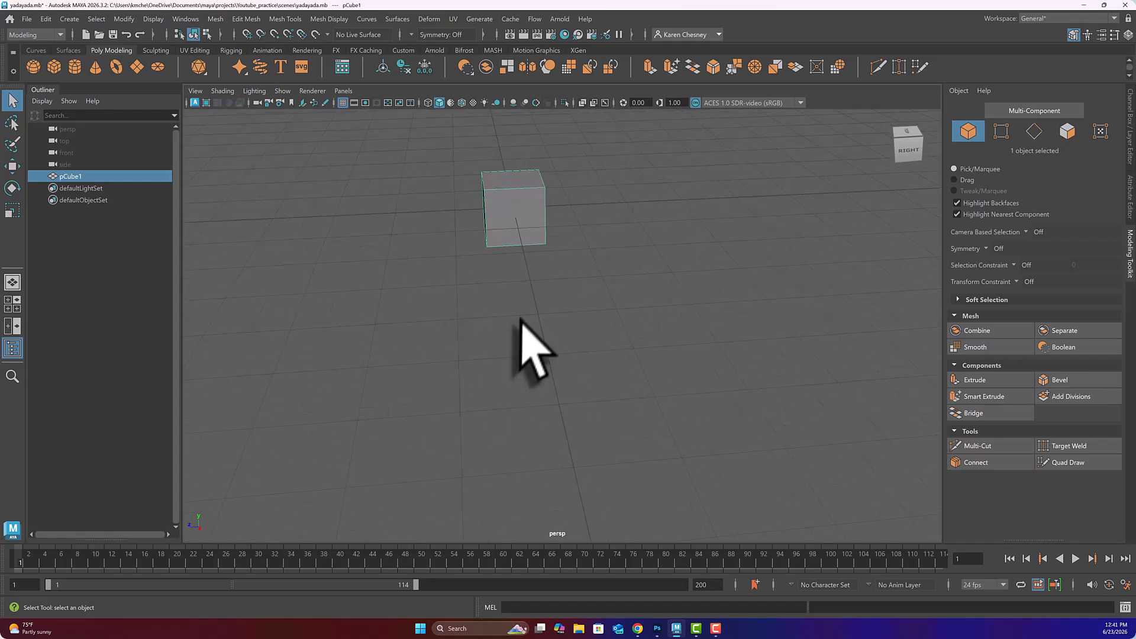
middle_click_drag(476, 280, 506, 368, "alt")
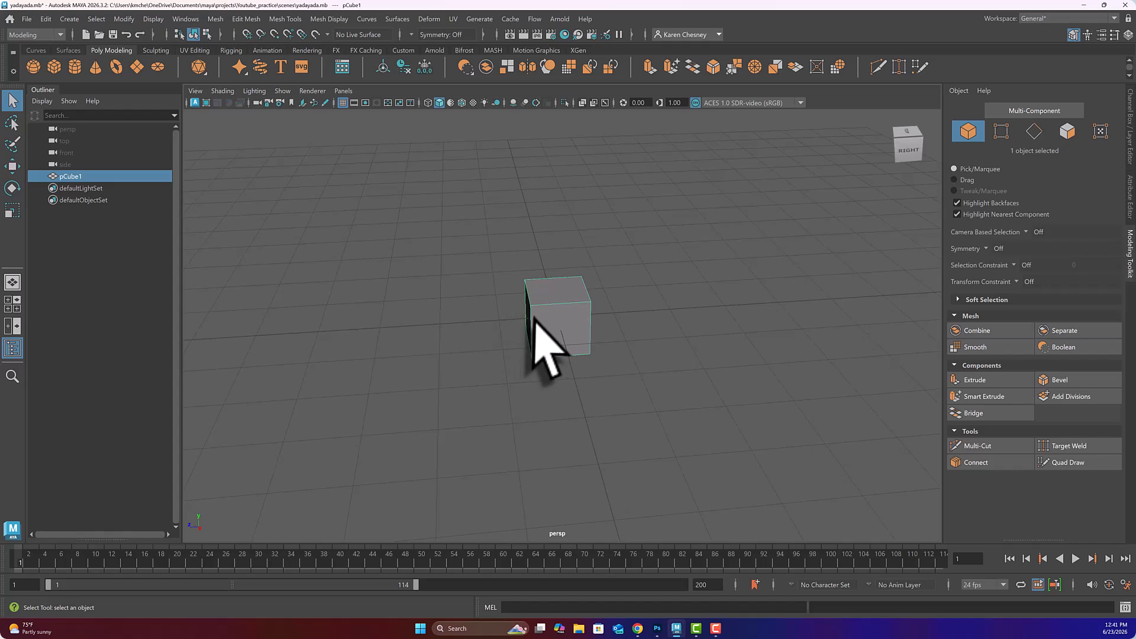
middle_click_drag(537, 317, 278, 219, "alt")
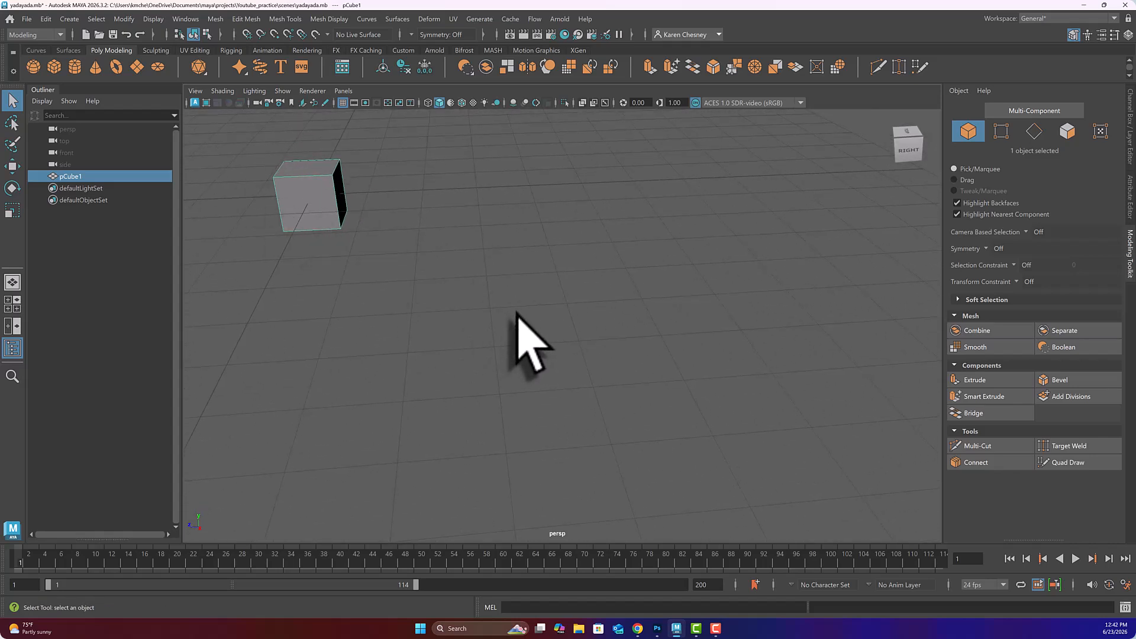
key("f")
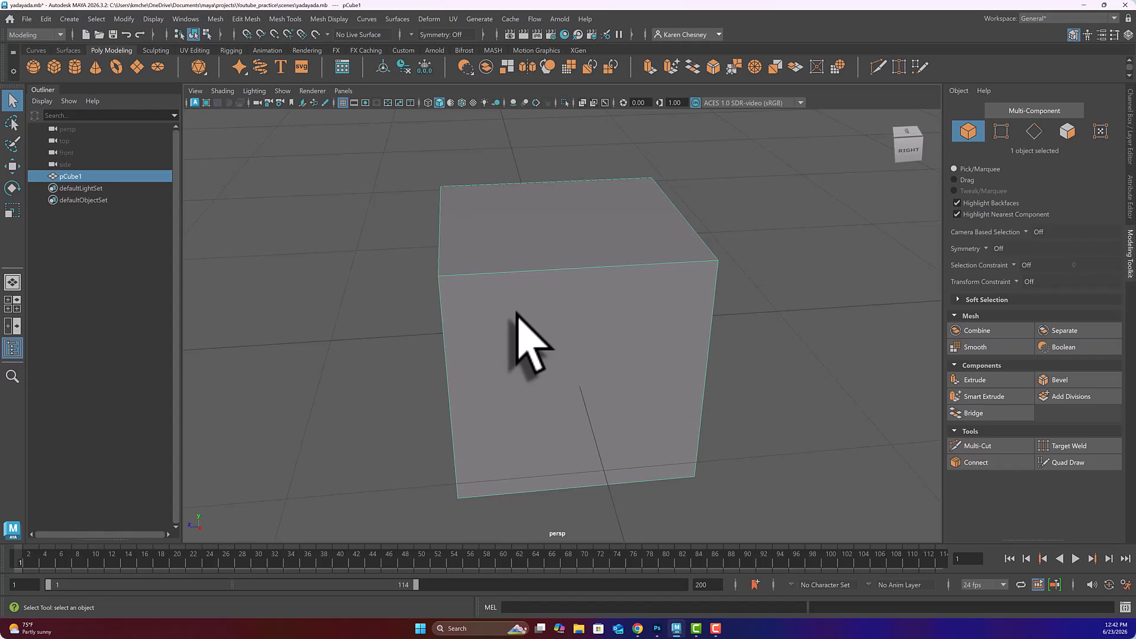
left_click_drag(524, 320, 548, 330, "alt")
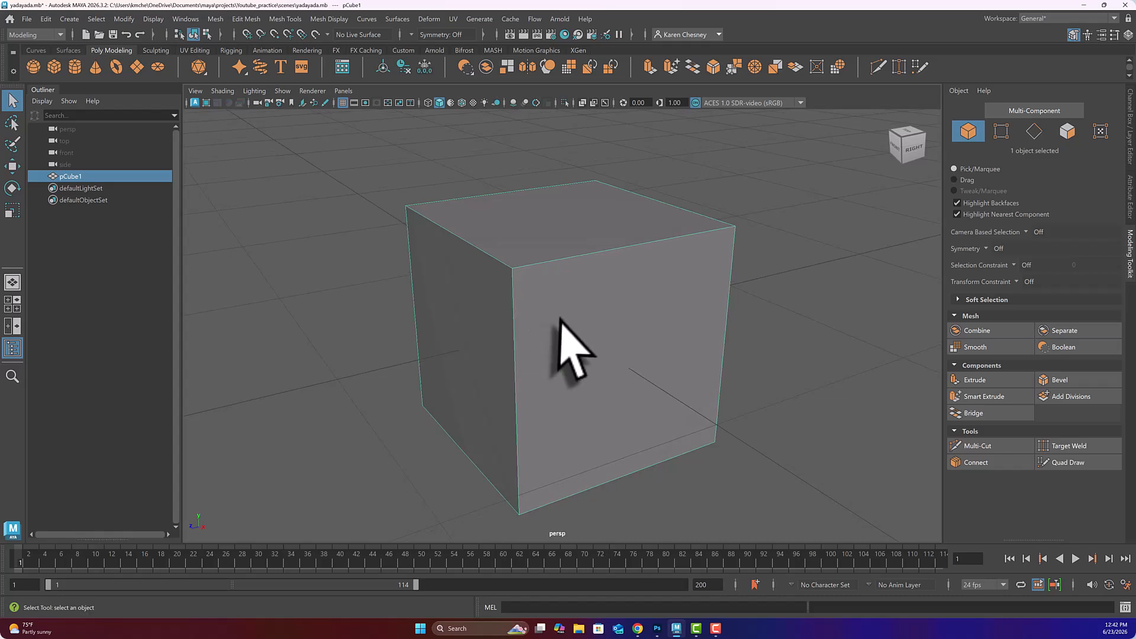
middle_click_drag(558, 318, 540, 300, "alt")
left_click_drag(541, 299, 558, 281, "alt")
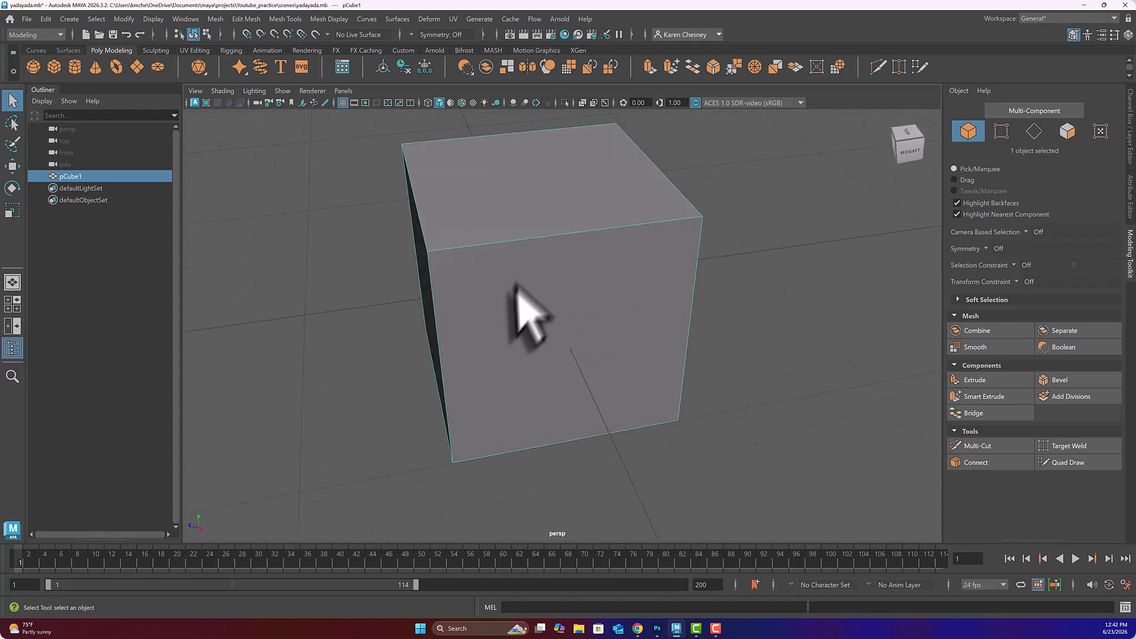
scroll(496, 327, "down", 4)
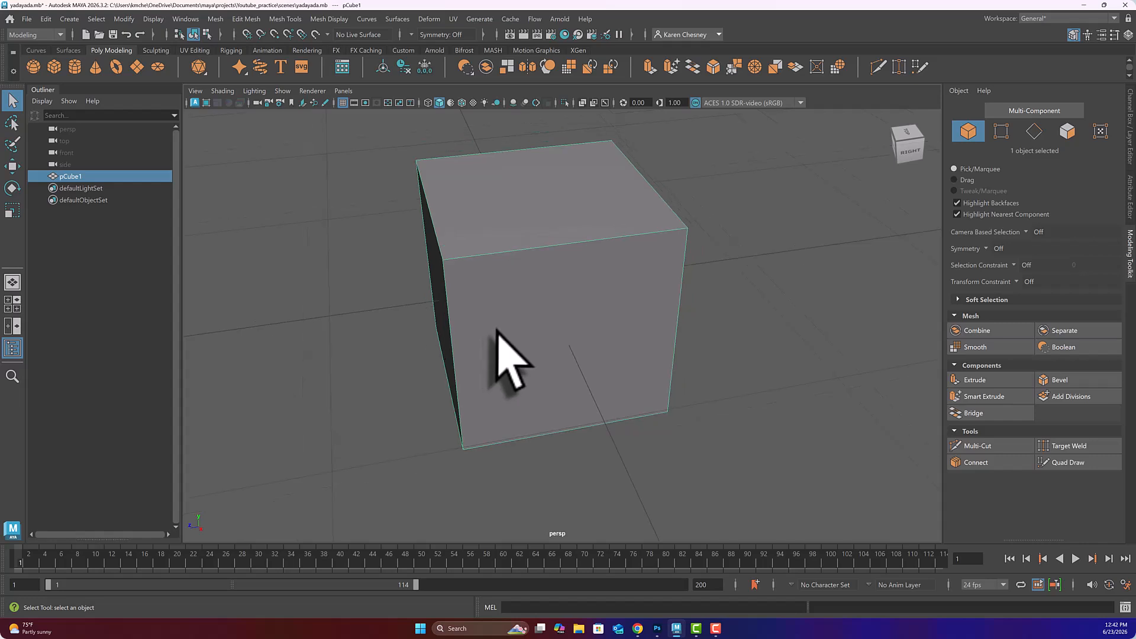
scroll(495, 328, "down", 3)
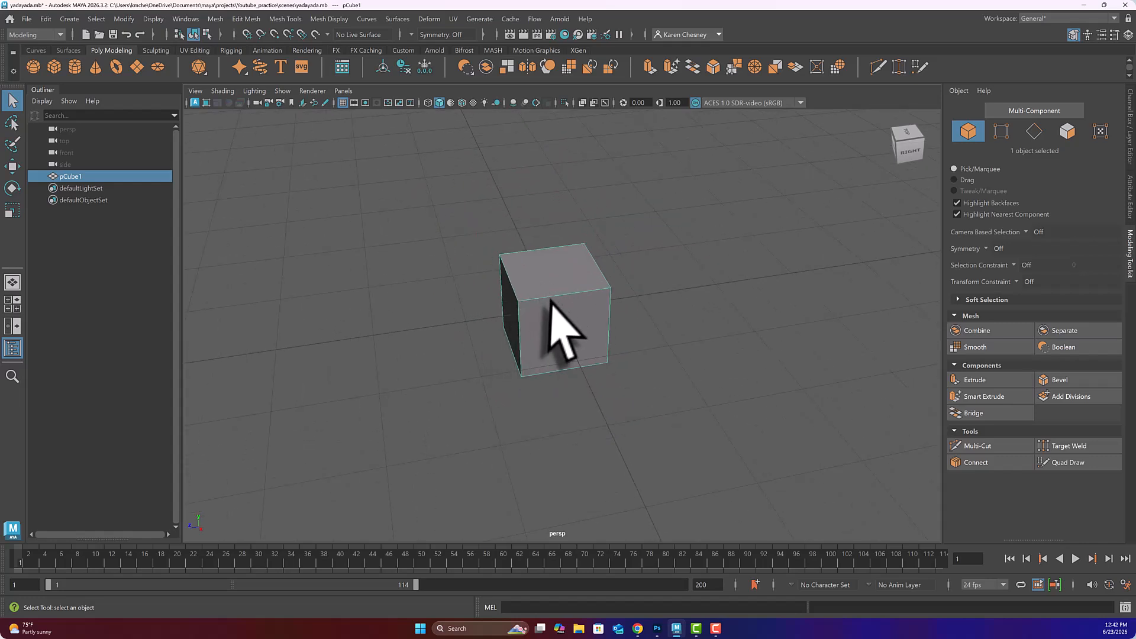
left_click_drag(553, 302, 585, 300, "alt")
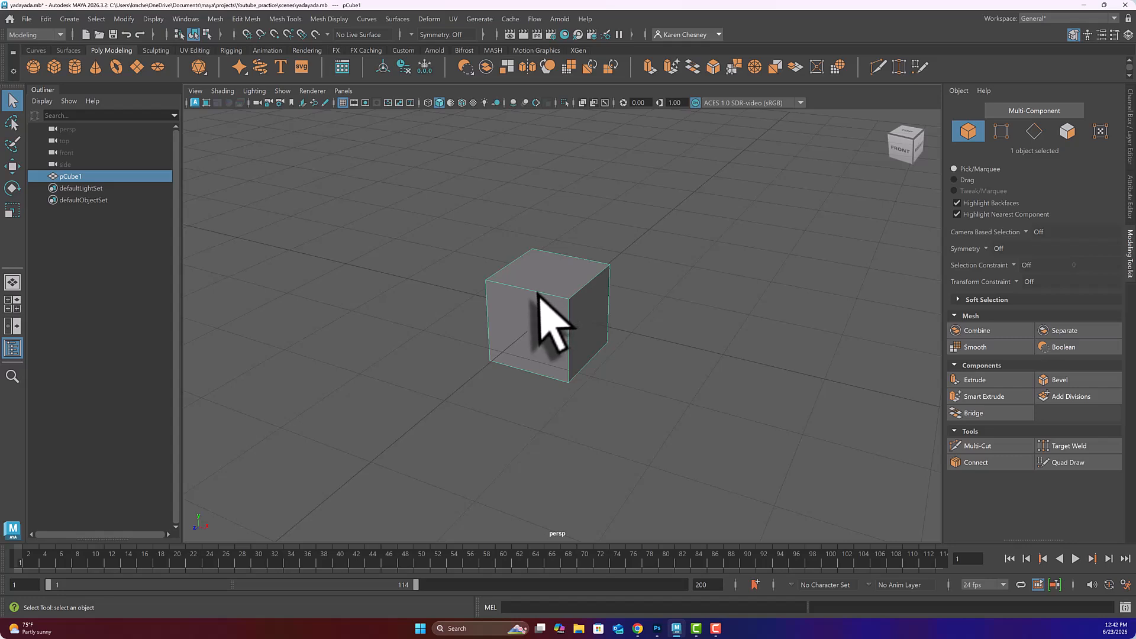
Step: Drag pCube1 around with the Move tool, leaving it near X -0.03, Y 0.11, Z -0.59
key("w")
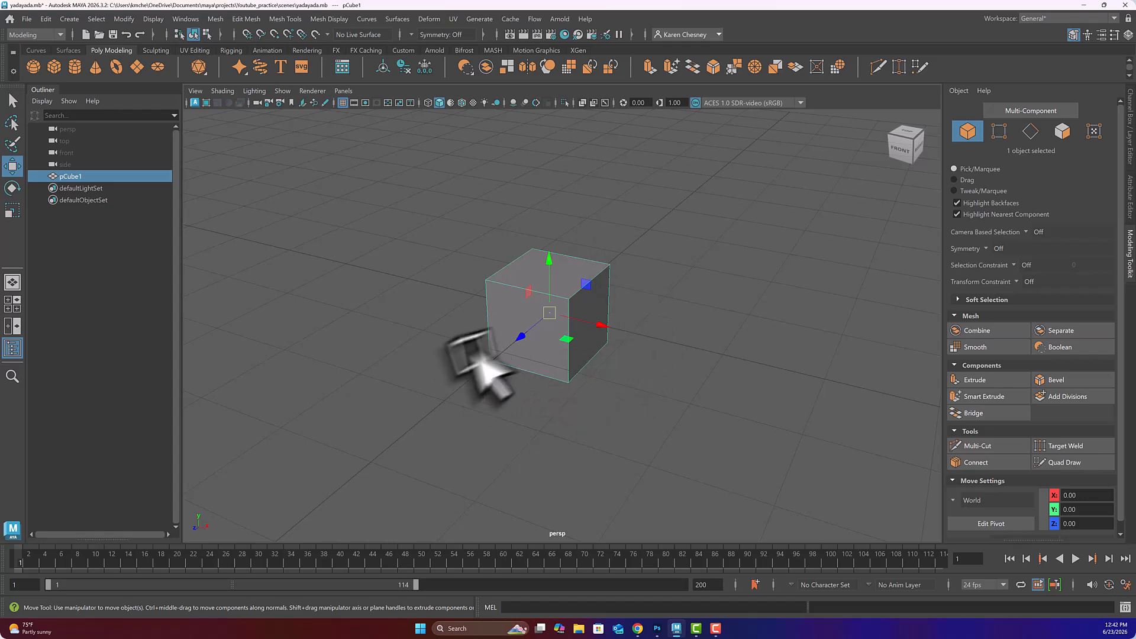
left_click_drag(549, 258, 609, 323)
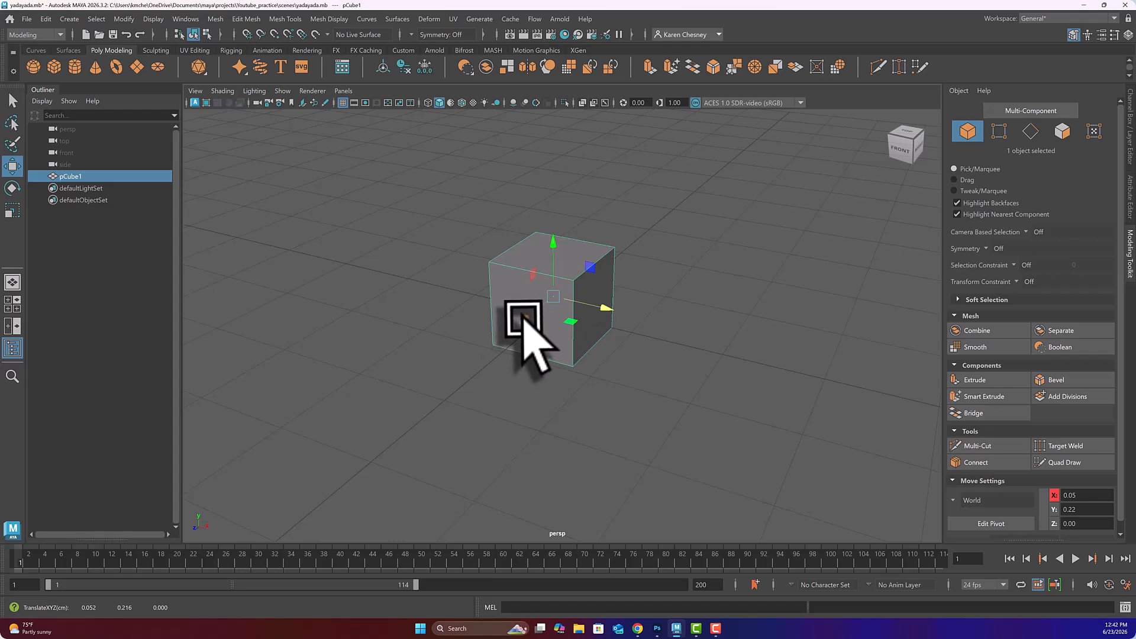
left_click_drag(523, 321, 519, 351)
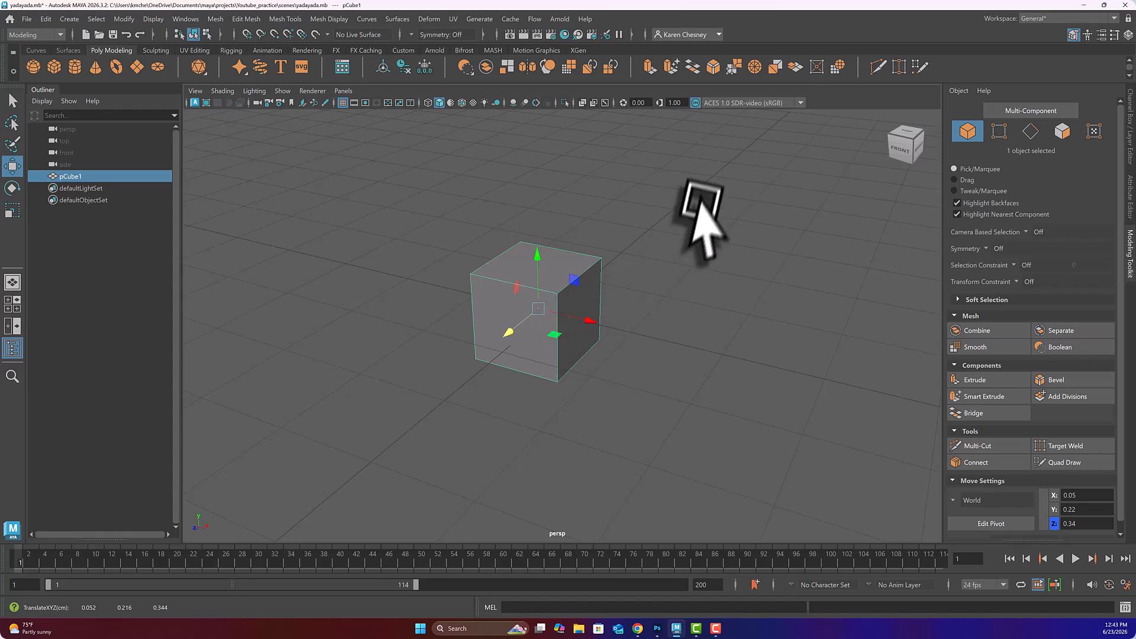
left_click_drag(534, 254, 528, 184)
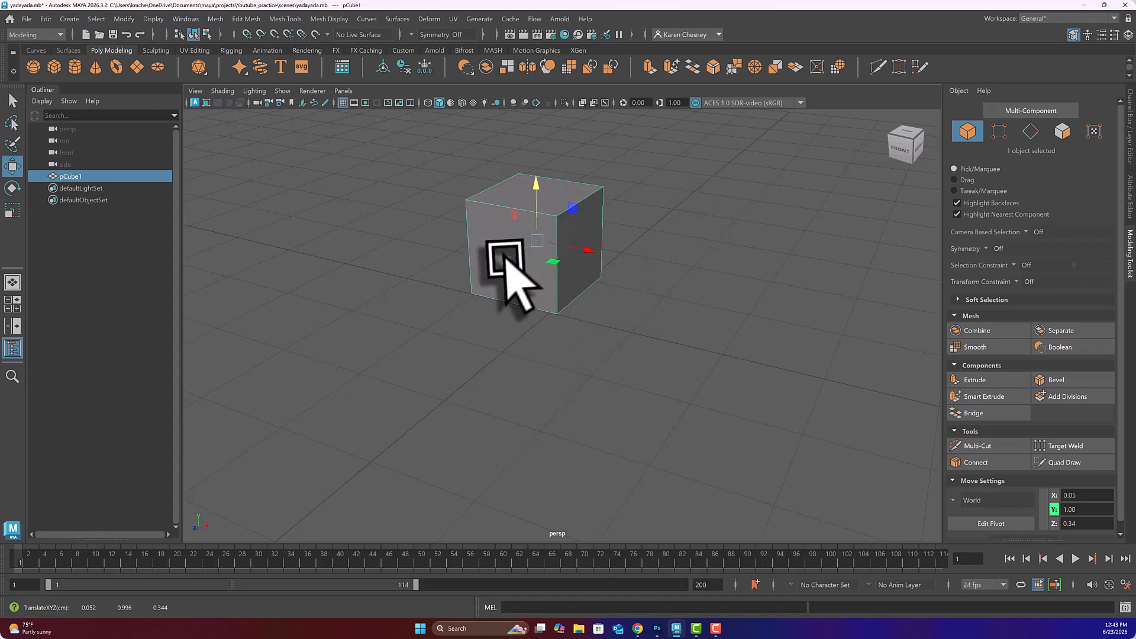
left_click_drag(502, 274, 609, 224)
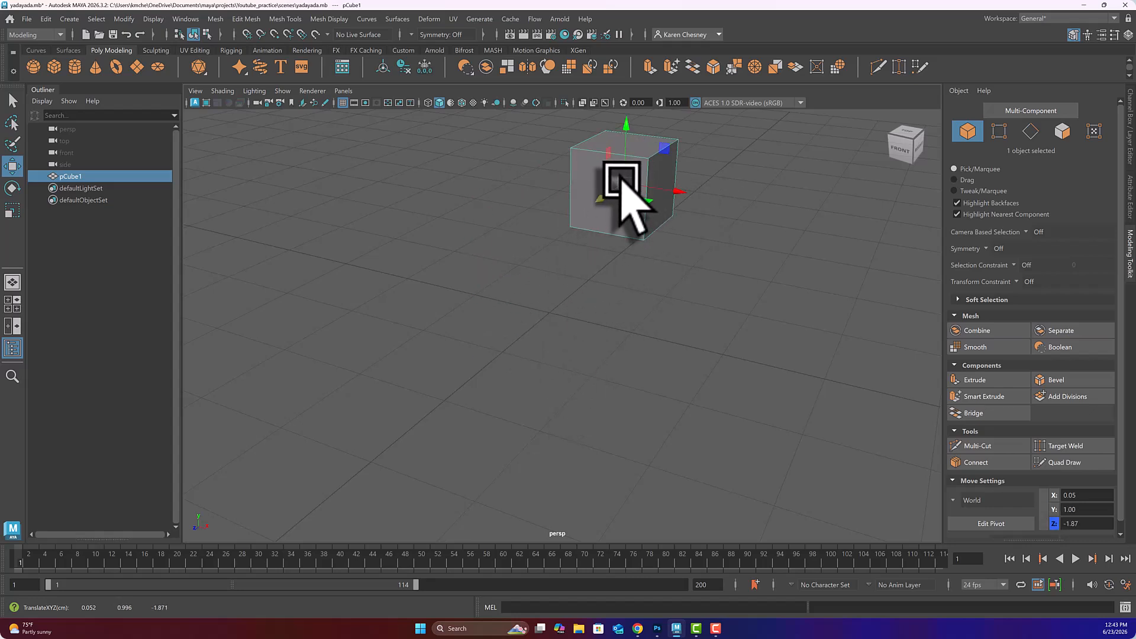
left_click_drag(629, 180, 545, 338)
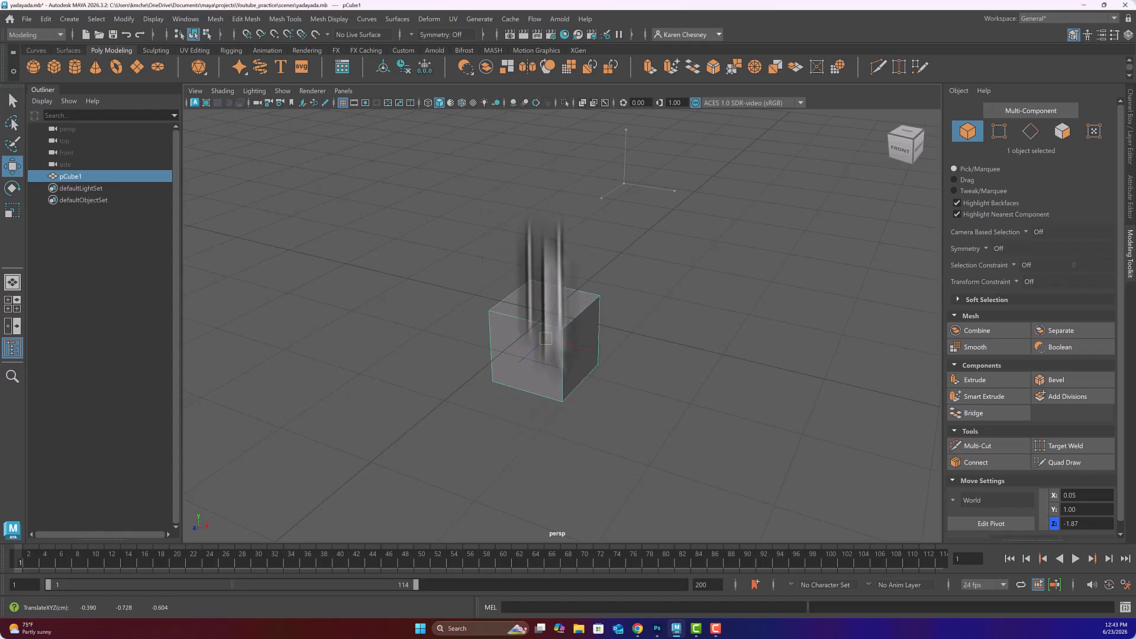
left_click_drag(547, 283, 532, 240)
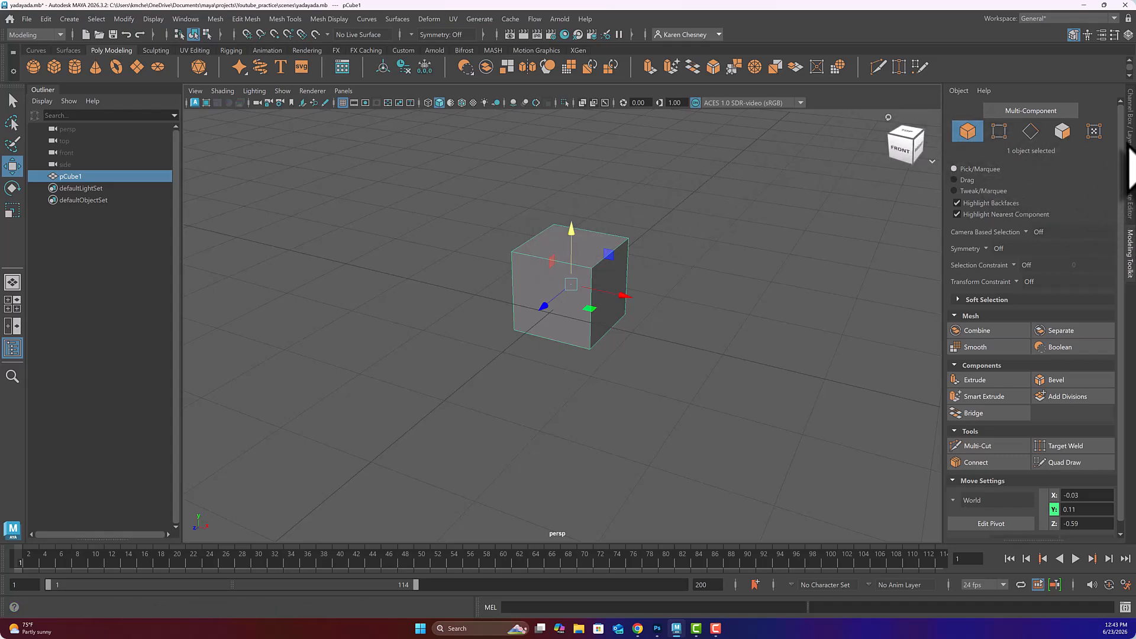
Step: In the Channel Box, set pCube1's Translate X to -1
left_click(1130, 119)
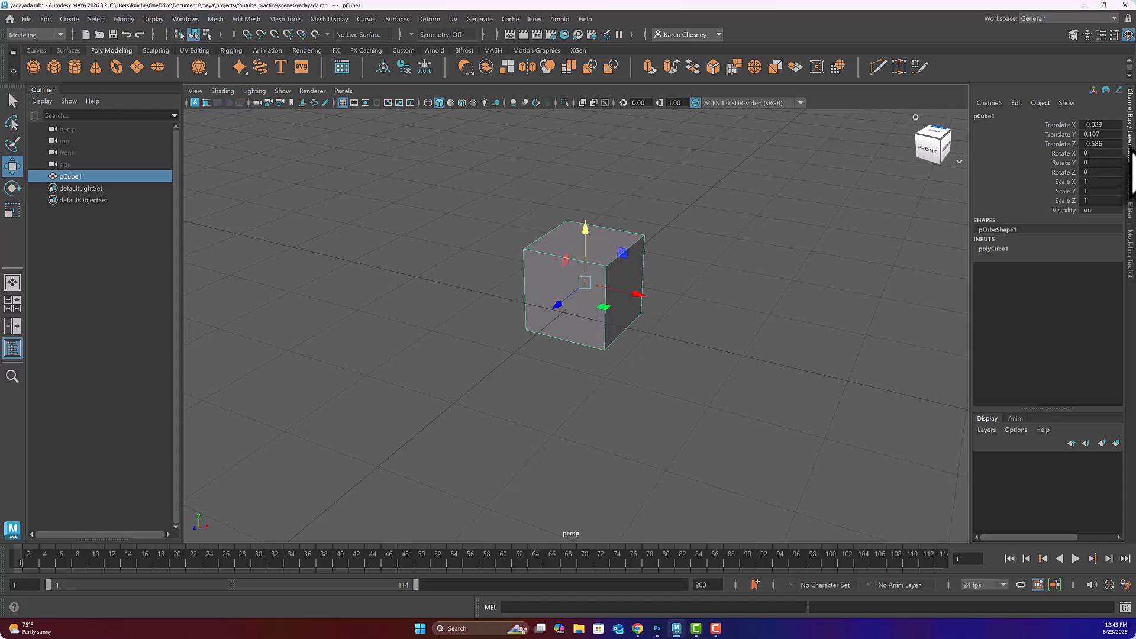
left_click(1104, 125)
type("-1")
key("Return")
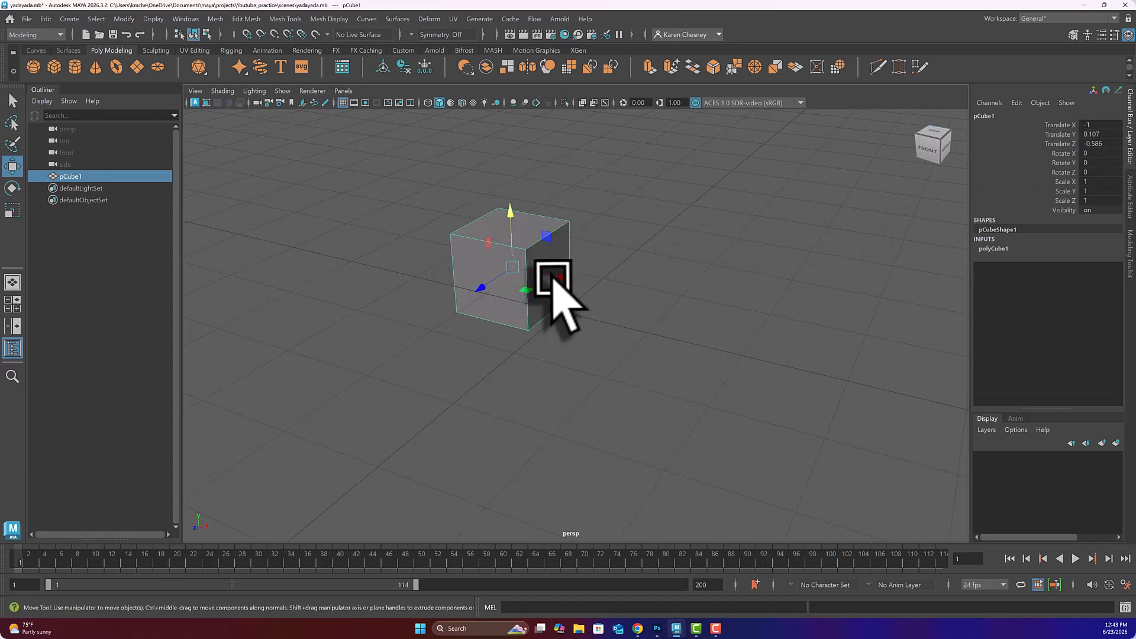
Step: Drag the cube back near the origin at X 0.023, Y 0.107, Z -0.057
left_click_drag(559, 277, 634, 292)
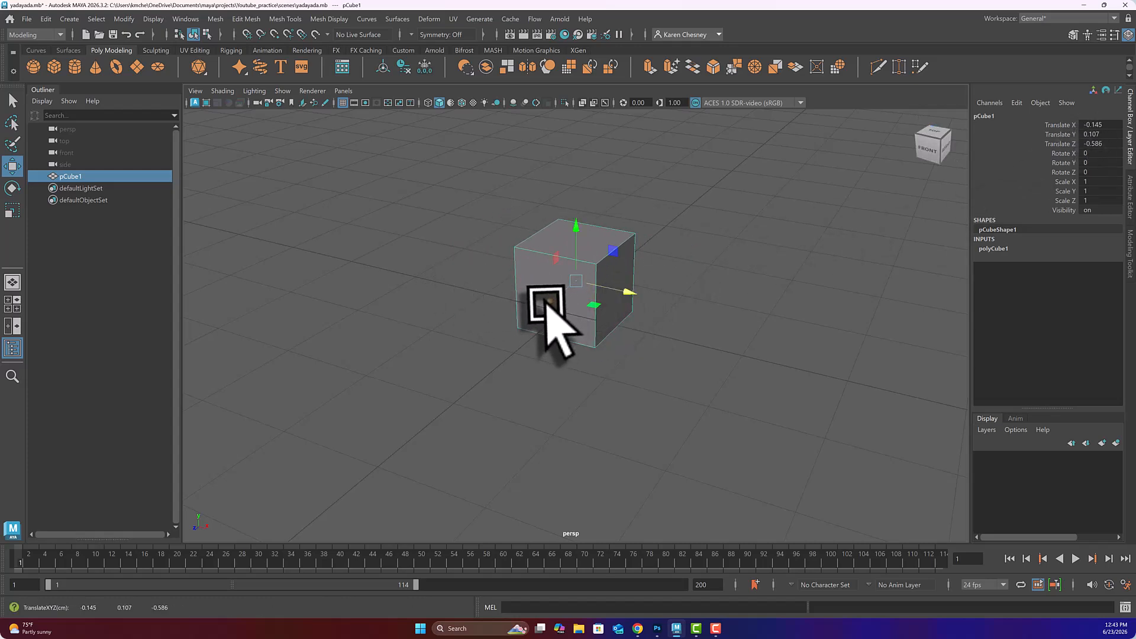
left_click_drag(545, 306, 616, 334)
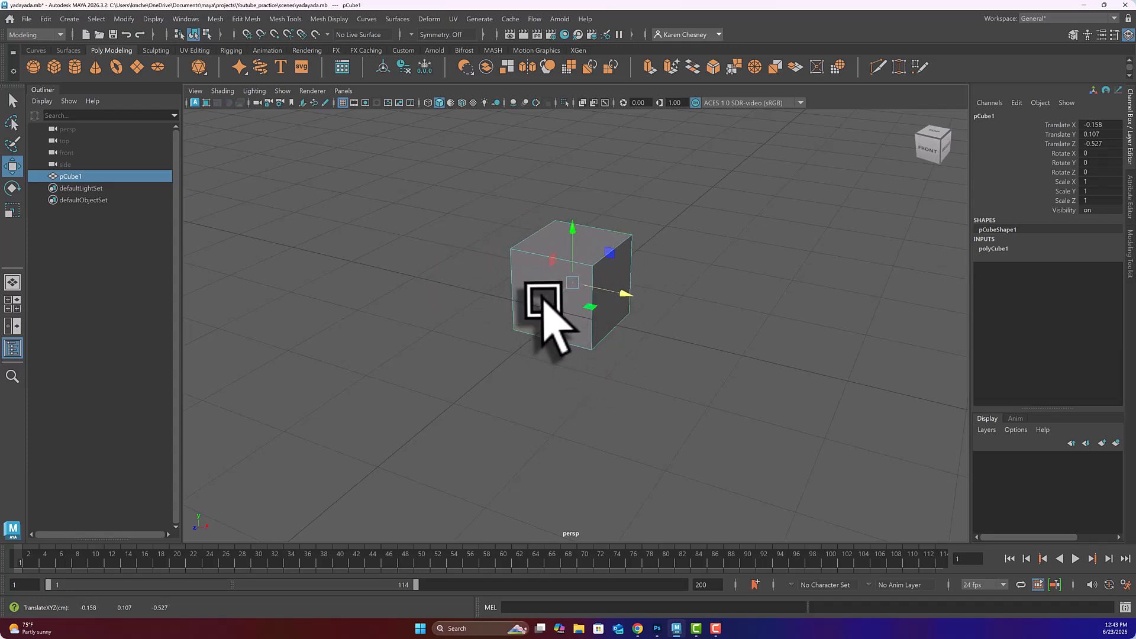
left_click_drag(542, 303, 602, 309)
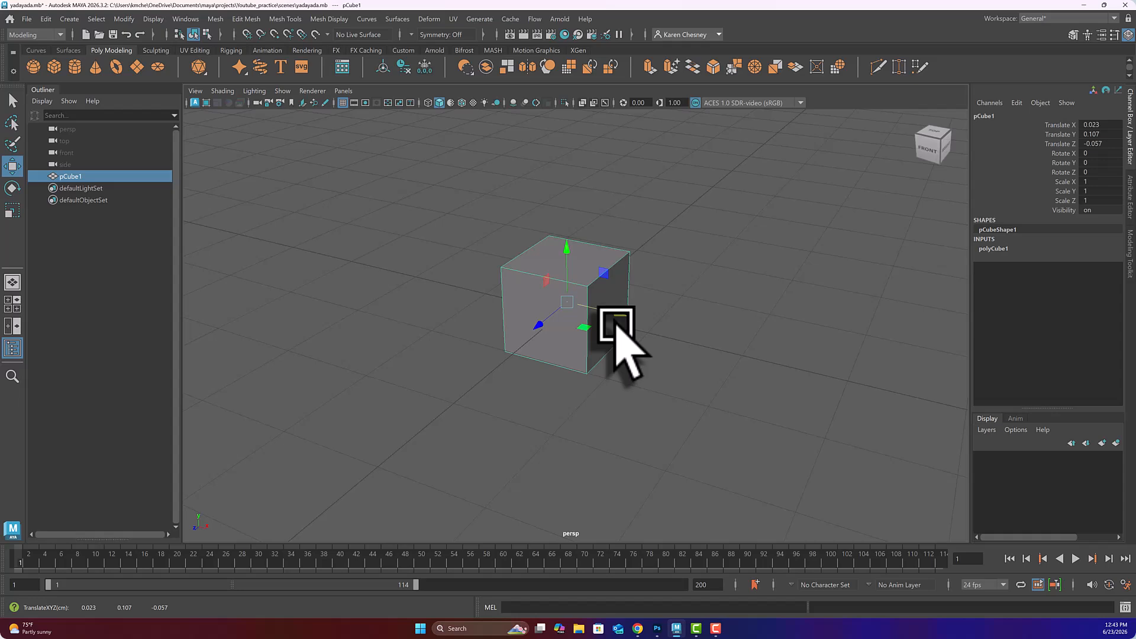
key("e")
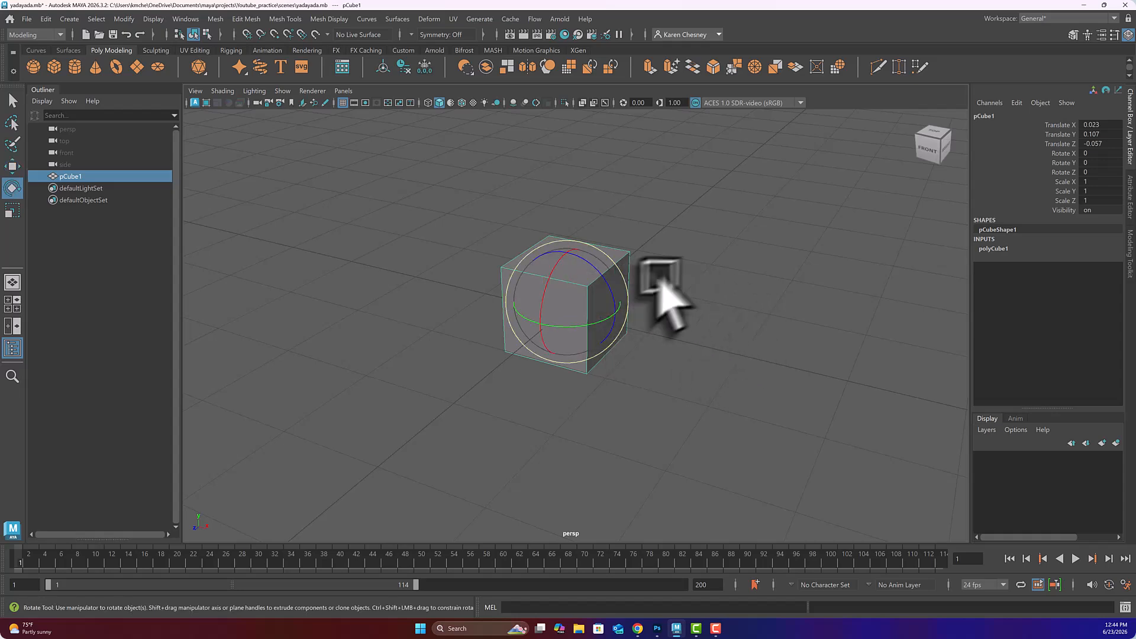
Step: Tilt pCube1 slightly to rotations of about -0.63, -3.47 and -4.58 degrees
left_click(598, 320)
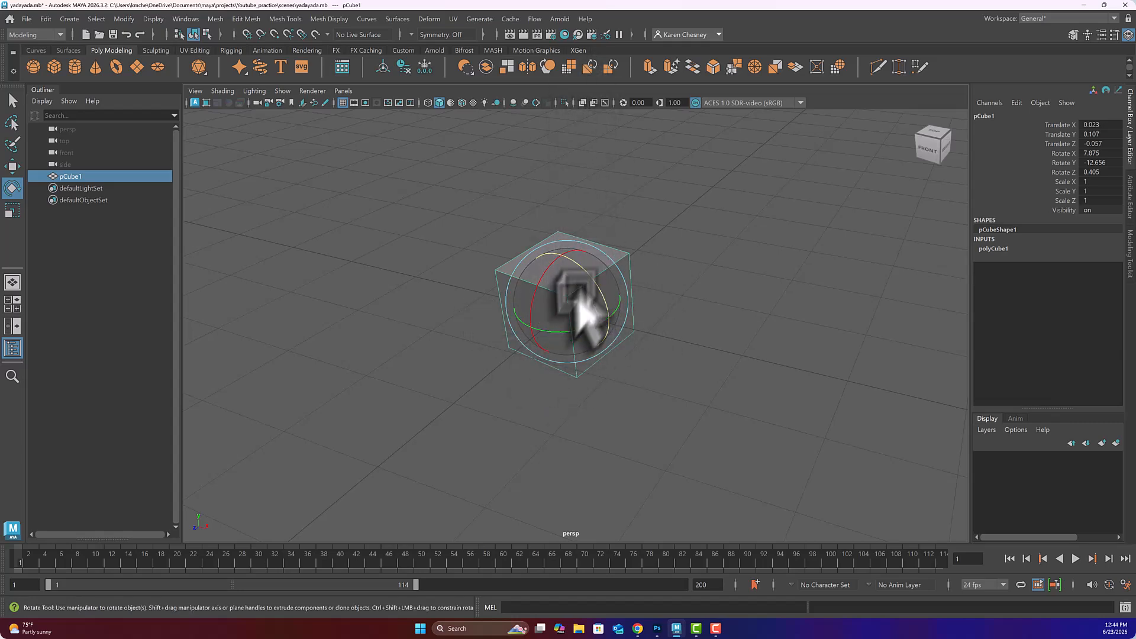
left_click_drag(559, 336, 581, 333)
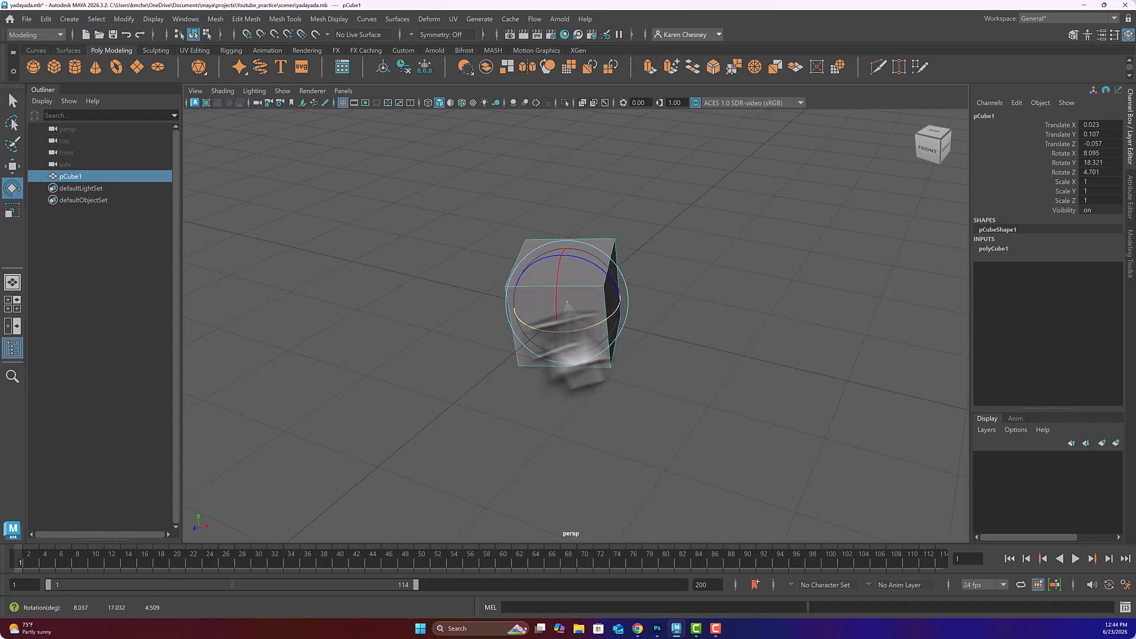
left_click_drag(568, 331, 584, 334)
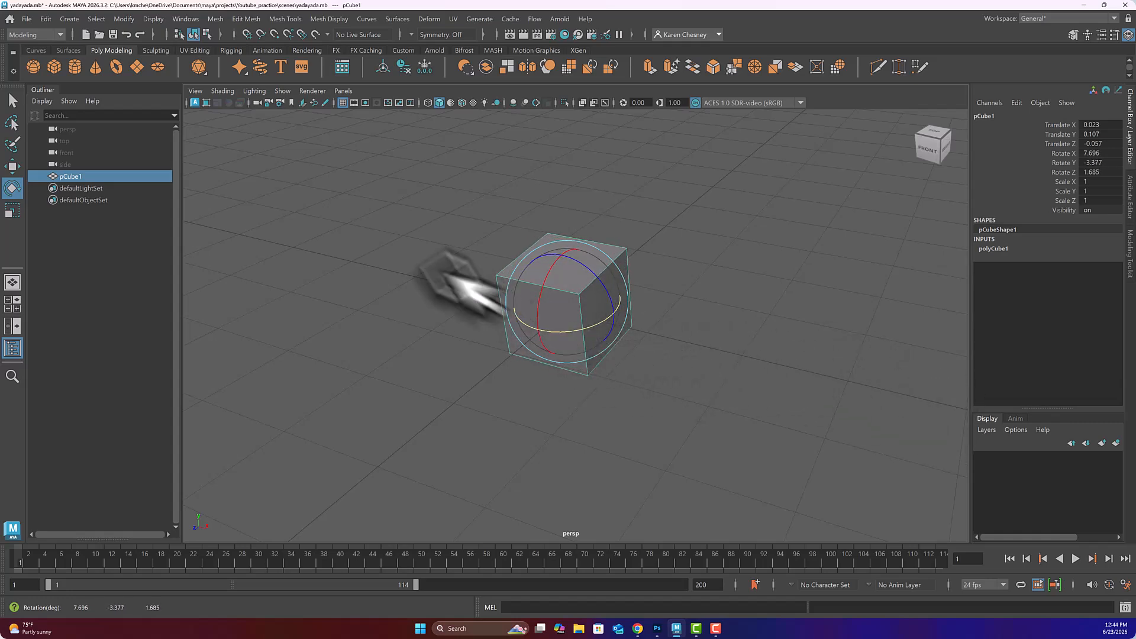
left_click_drag(548, 318, 598, 293)
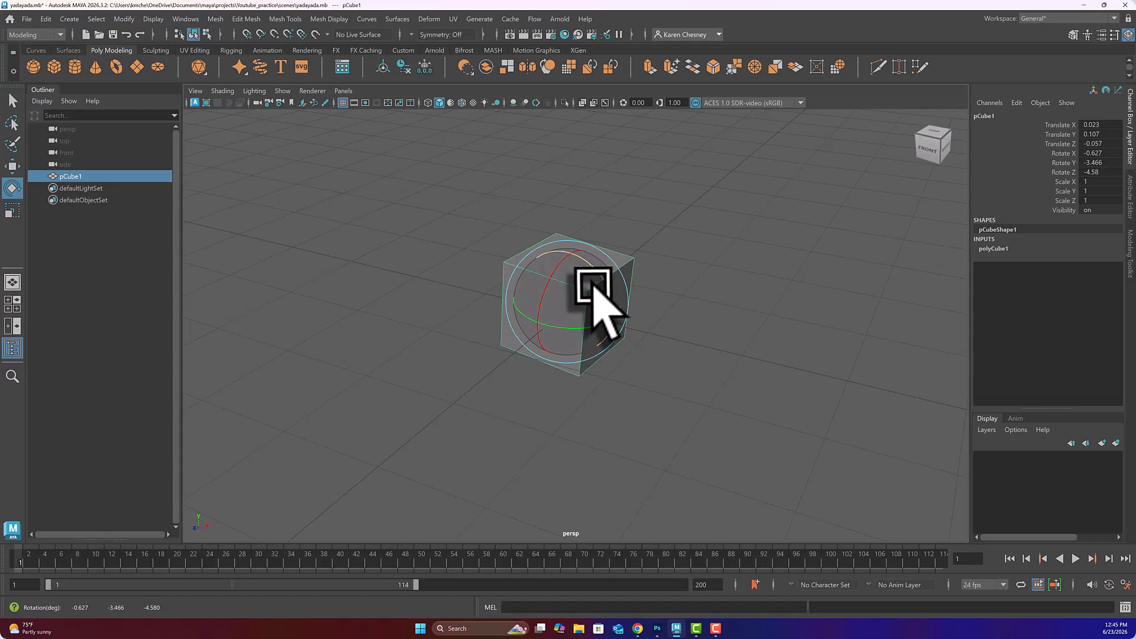
key("r")
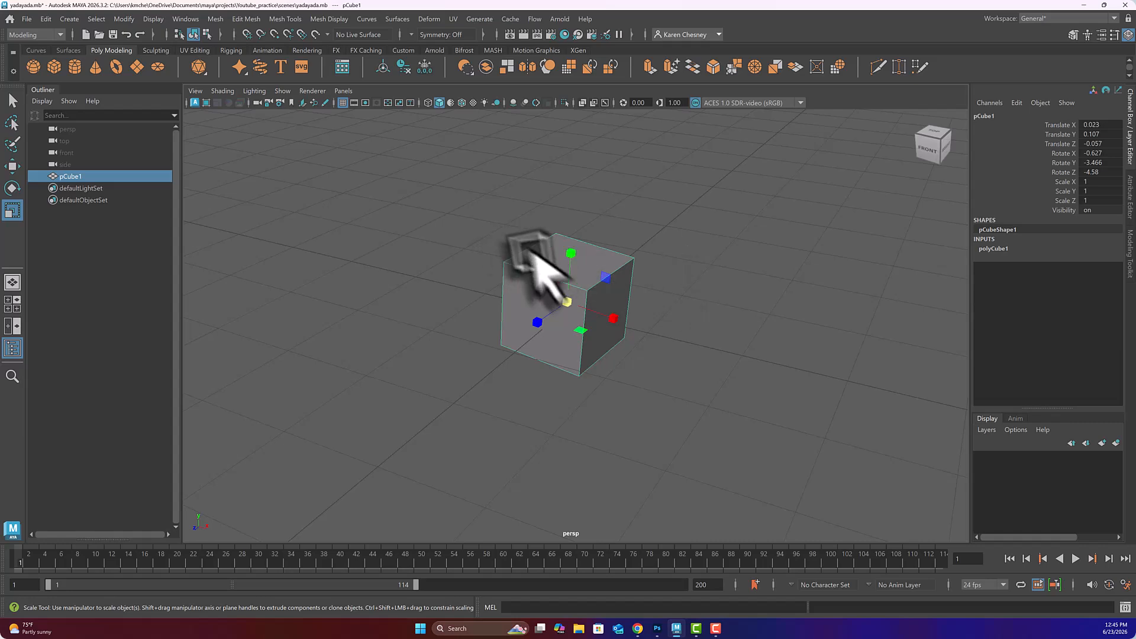
Step: Scale pCube1 into a taller block of about 1.05 × 1.67 × 0.98, then nudge it slightly
mouse_move(568, 251)
left_mouse_down()
mouse_move(576, 221)
mouse_move(588, 261)
left_mouse_up()
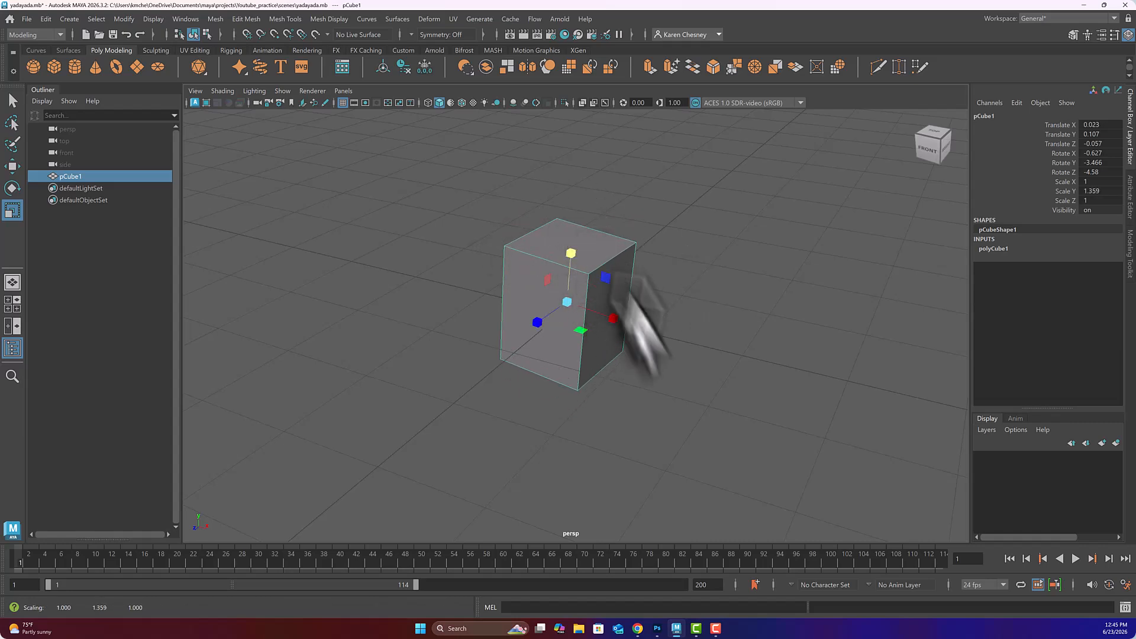
mouse_move(614, 323)
left_mouse_down()
mouse_move(666, 342)
mouse_move(616, 335)
left_mouse_up()
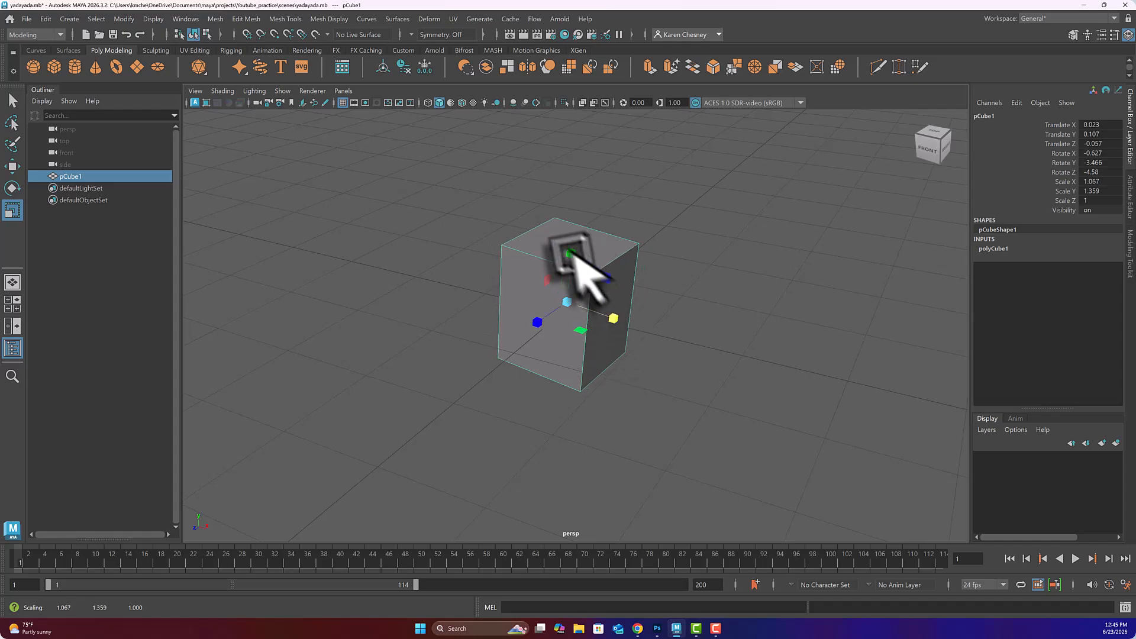
mouse_move(578, 254)
left_mouse_down()
mouse_move(579, 243)
mouse_move(578, 273)
left_mouse_up()
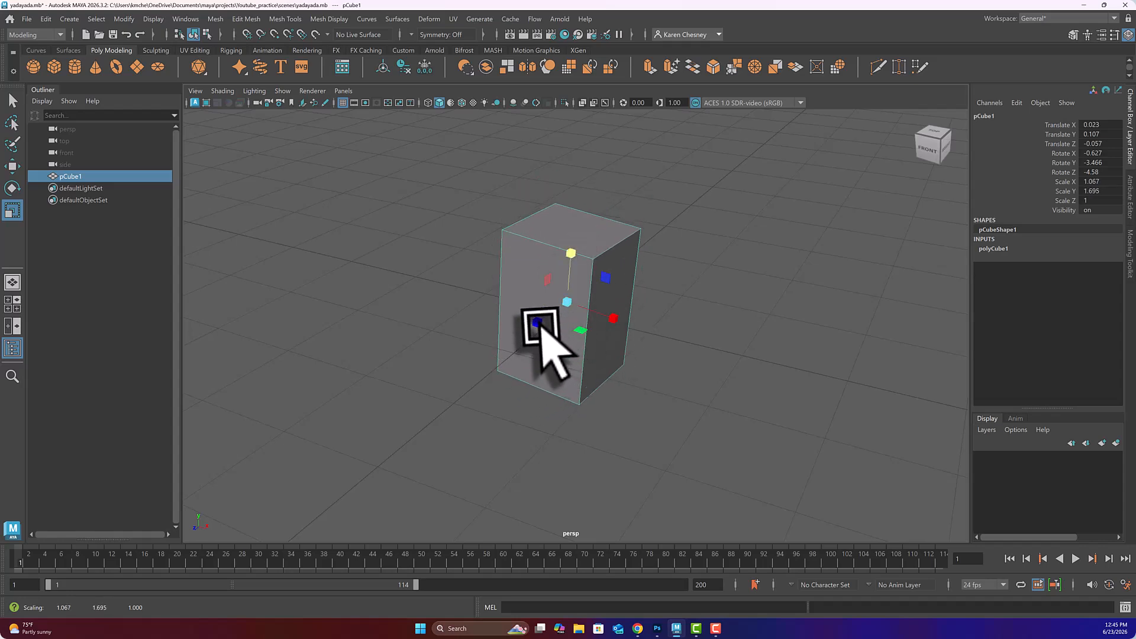
mouse_move(543, 332)
left_mouse_down()
mouse_move(498, 362)
mouse_move(535, 325)
left_mouse_up()
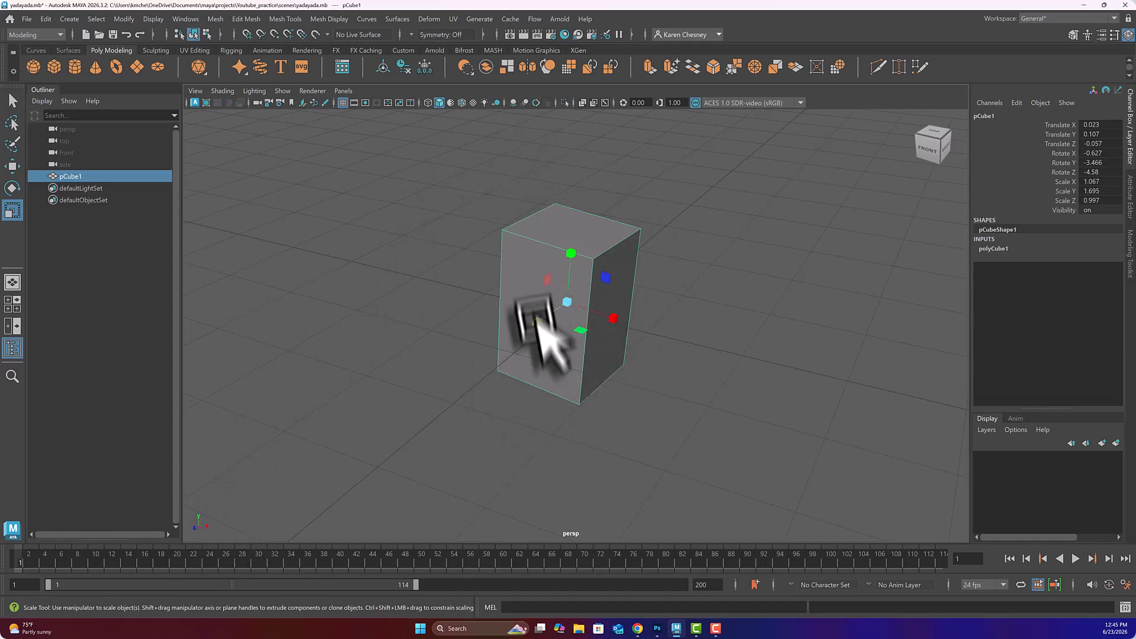
left_click_drag(567, 299, 570, 421)
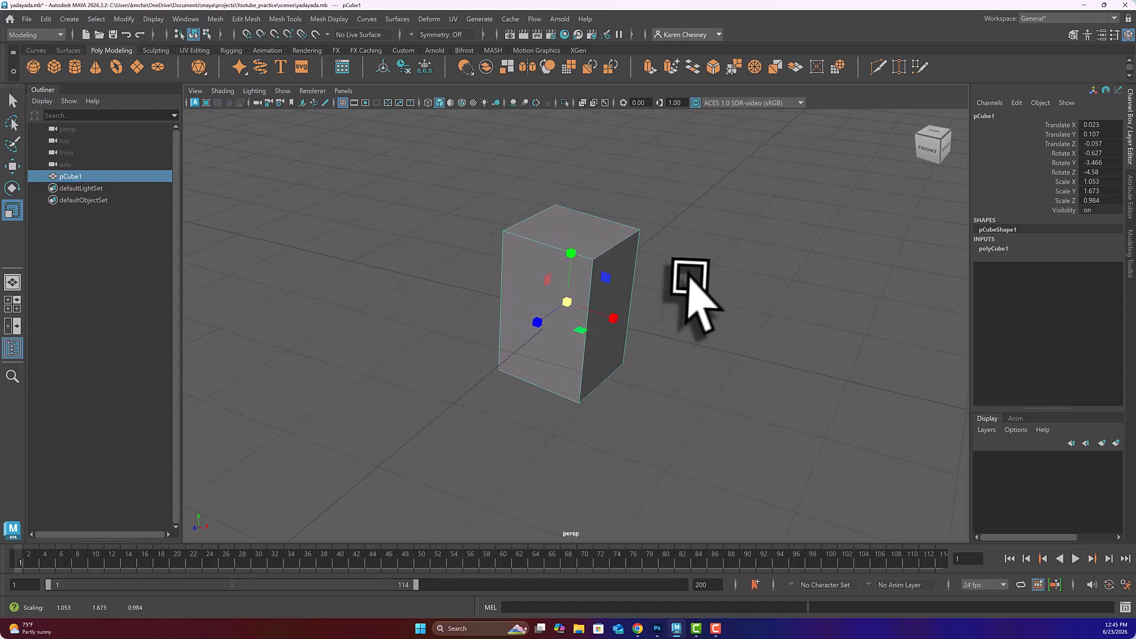
key("w")
left_click_drag(567, 302, 569, 301)
key("e")
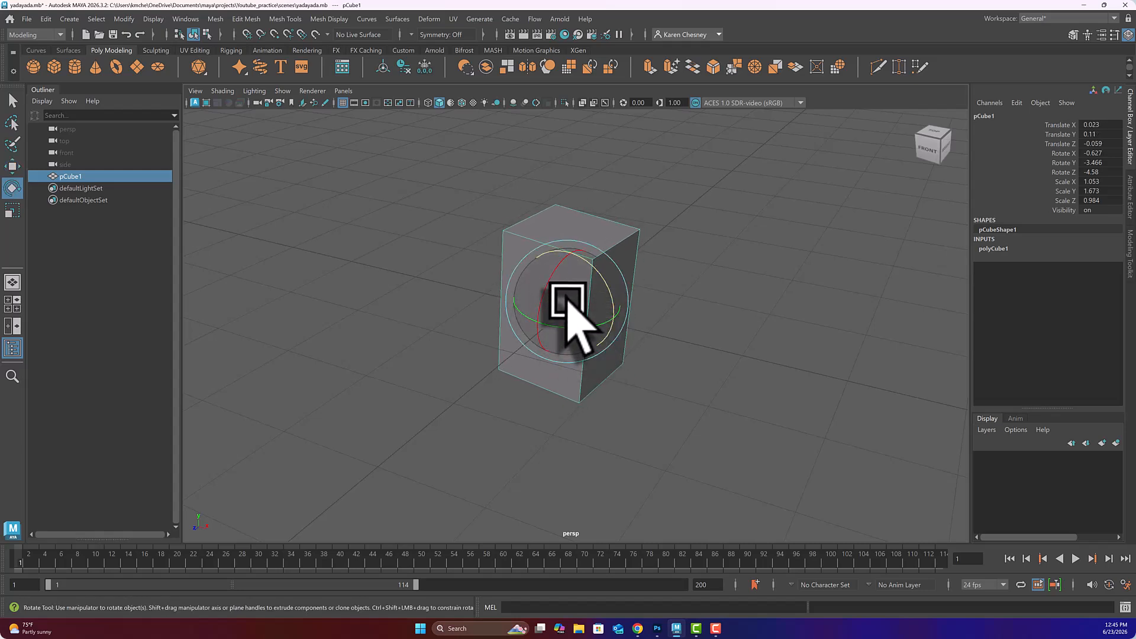
Step: Rotate pCube1 slightly and stretch it taller while narrowing it along X
left_click_drag(566, 300, 572, 298)
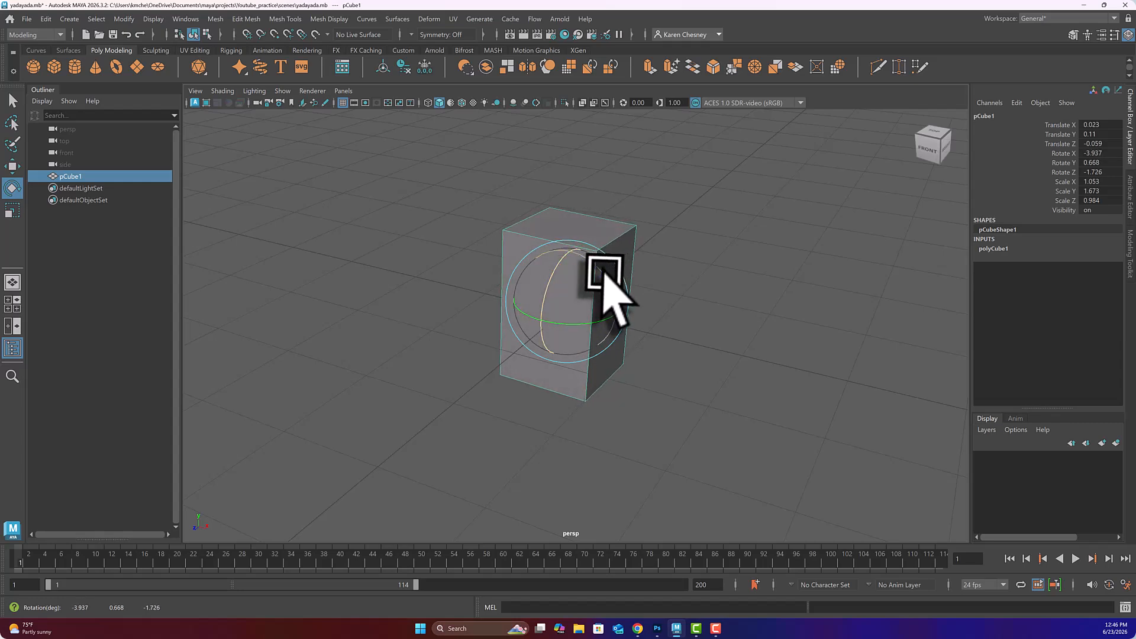
key("r")
left_click_drag(605, 276, 593, 305)
left_click_drag(571, 252, 569, 226)
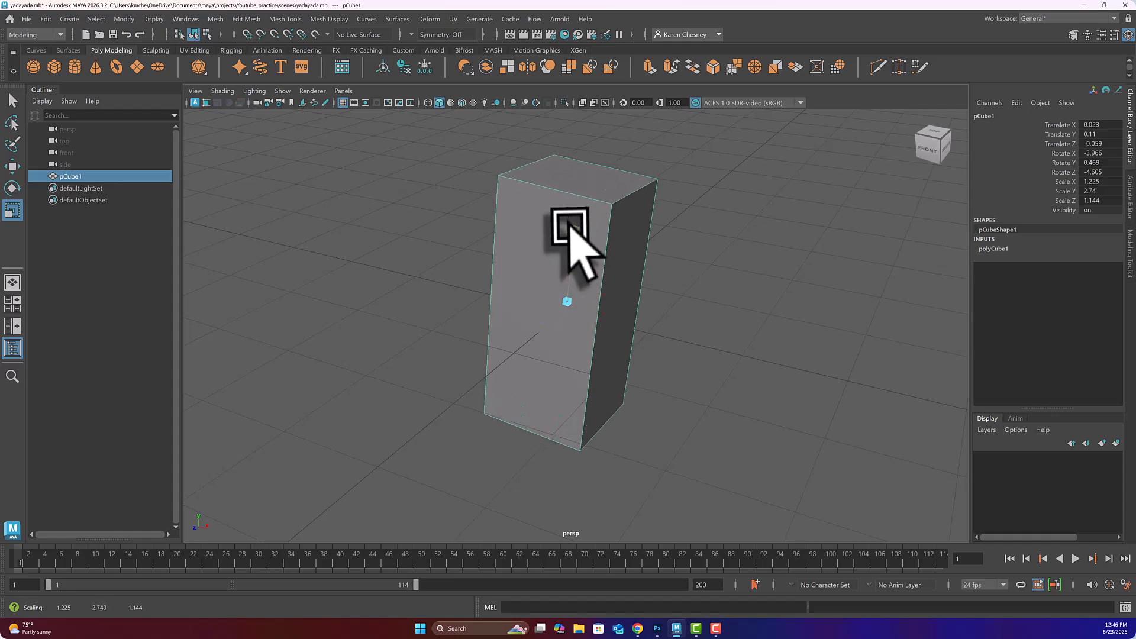
left_click_drag(614, 315, 532, 305)
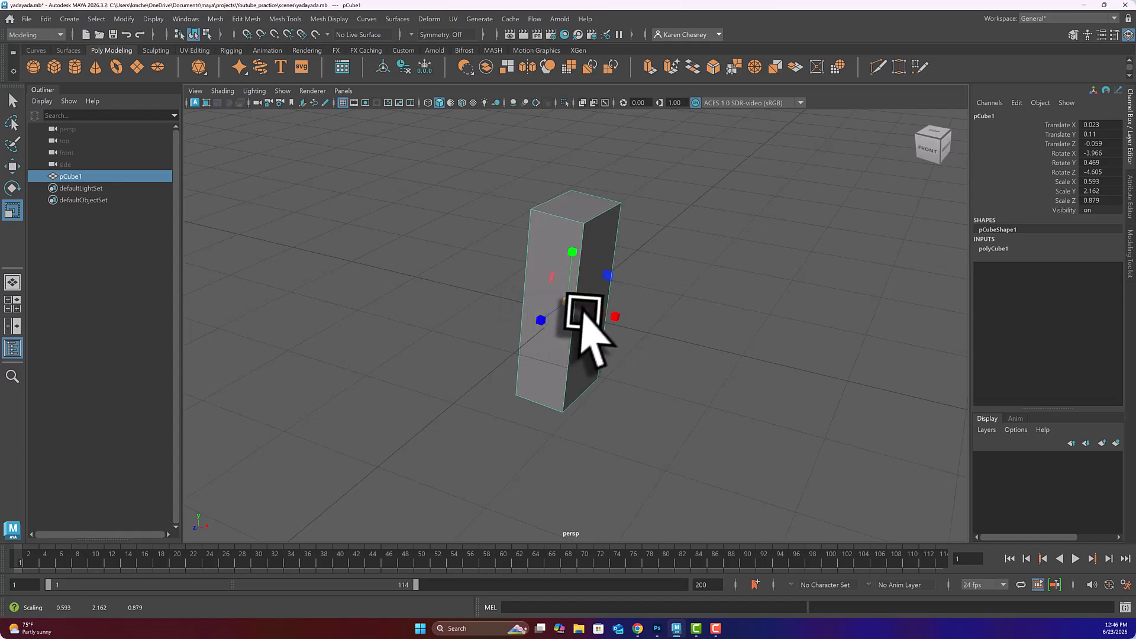
Step: Move the slab toward the camera and tilt it on all axes
key("w")
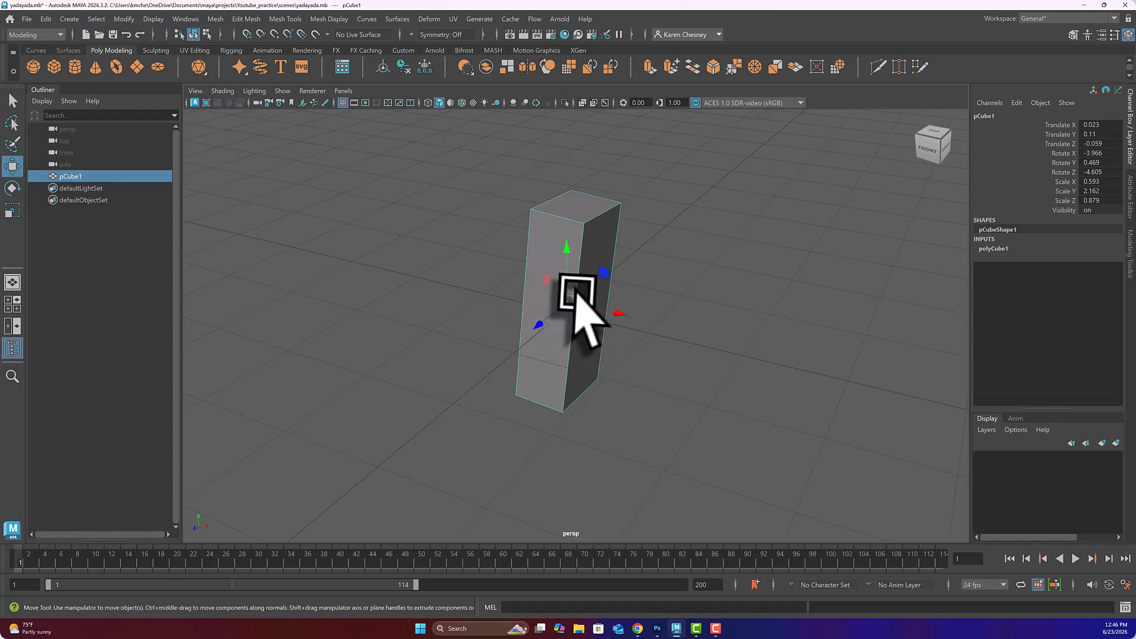
mouse_move(615, 312)
left_mouse_down()
mouse_move(561, 296)
mouse_move(680, 324)
mouse_move(622, 314)
left_mouse_up()
left_click_drag(537, 325, 599, 337)
key("e")
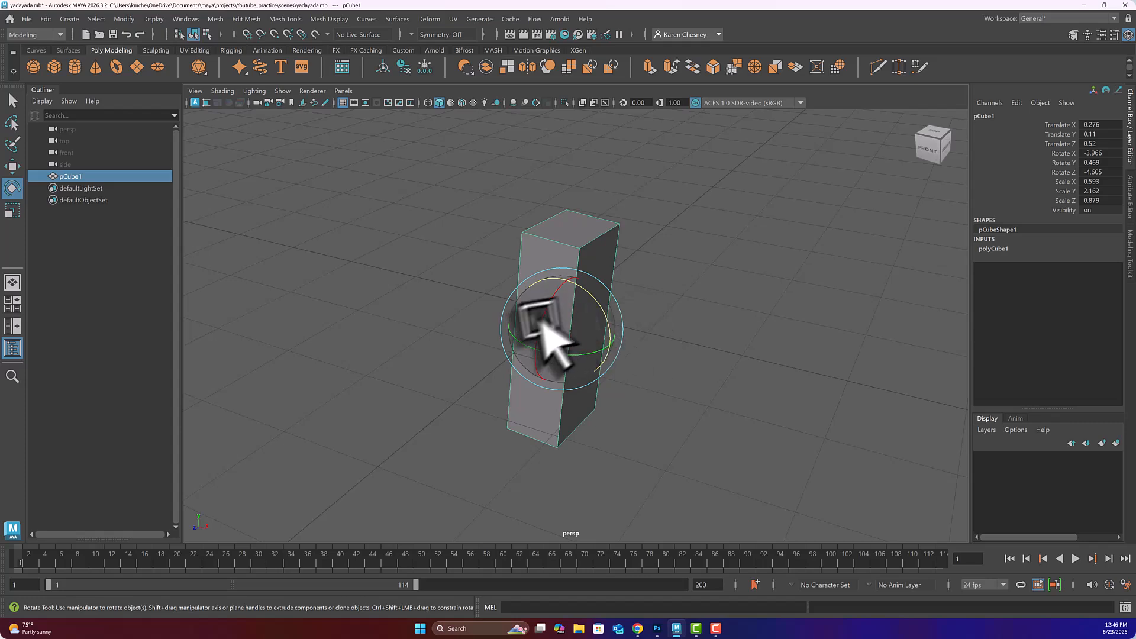
left_click_drag(541, 320, 549, 325)
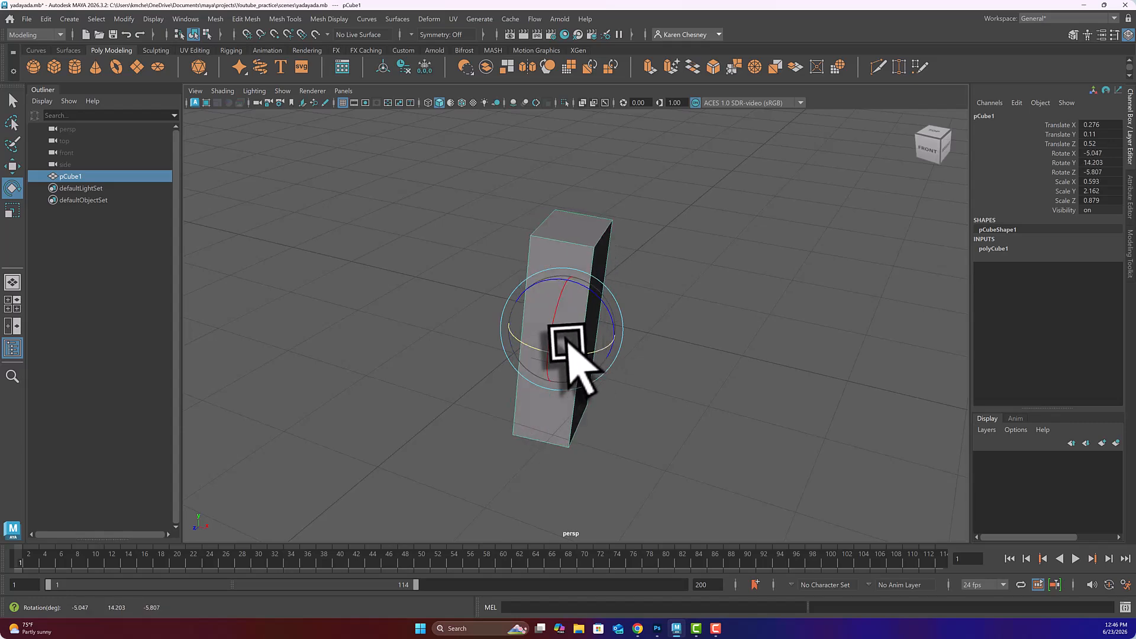
left_click_drag(599, 300, 617, 320)
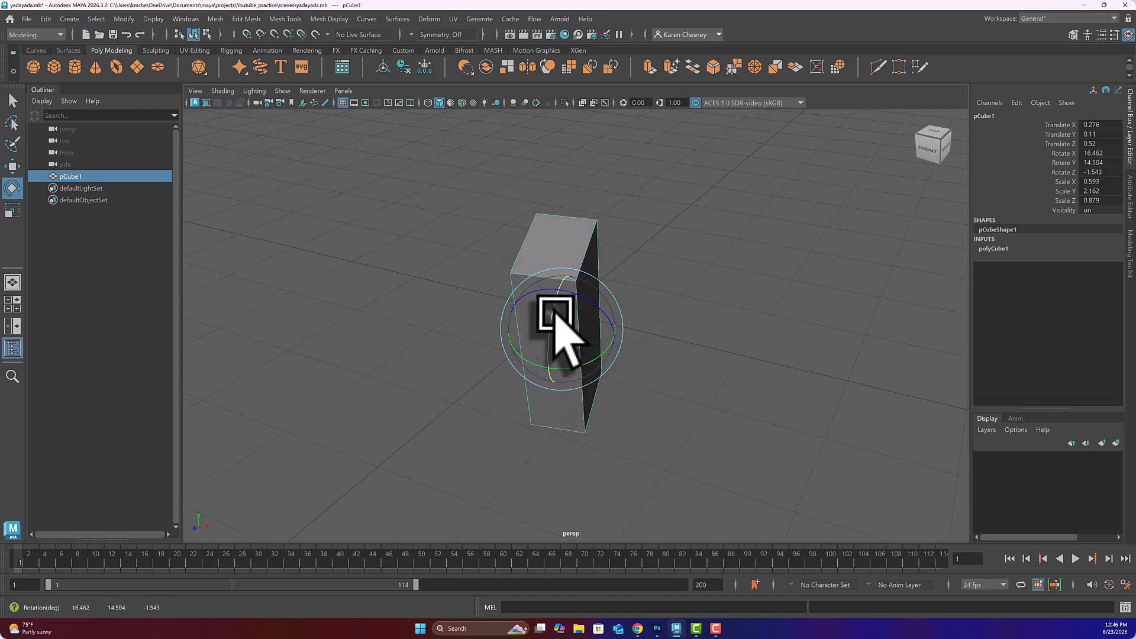
Step: Fine-tune the slab's scale to about 0.294, 1.204, 0.843
key("r")
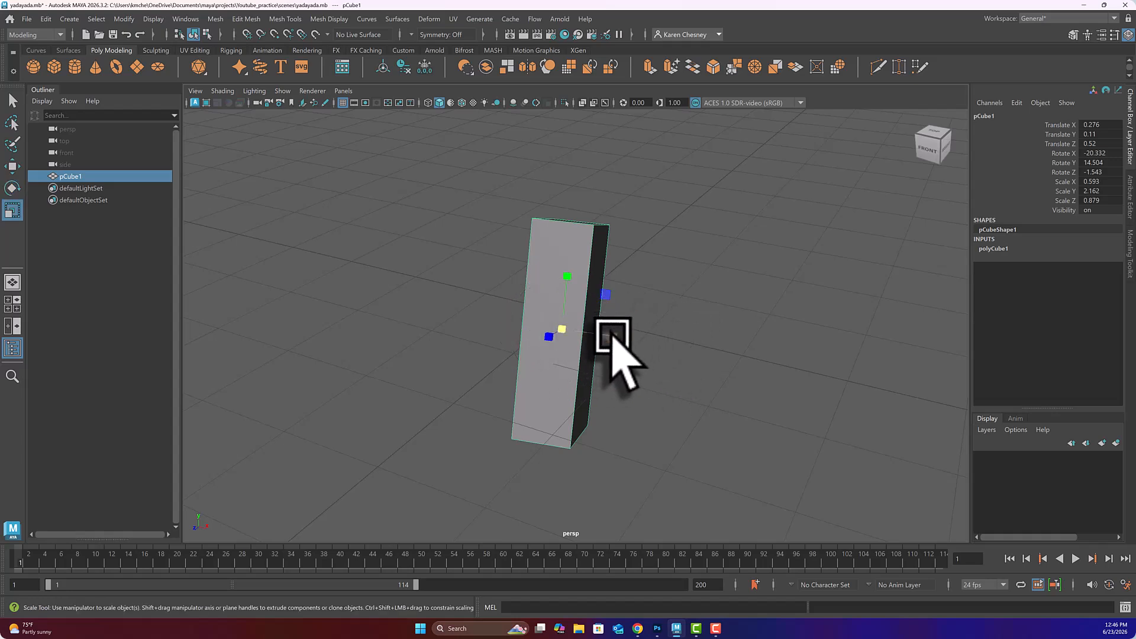
left_click_drag(612, 335, 602, 363)
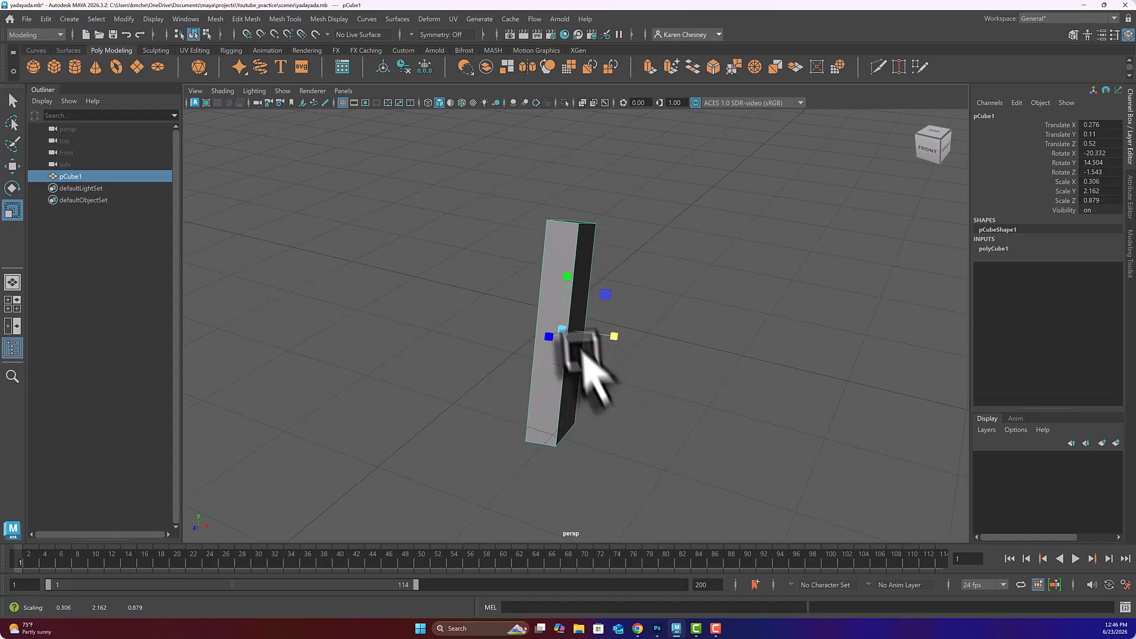
mouse_move(558, 329)
left_mouse_down()
mouse_move(743, 343)
mouse_move(555, 350)
left_mouse_up()
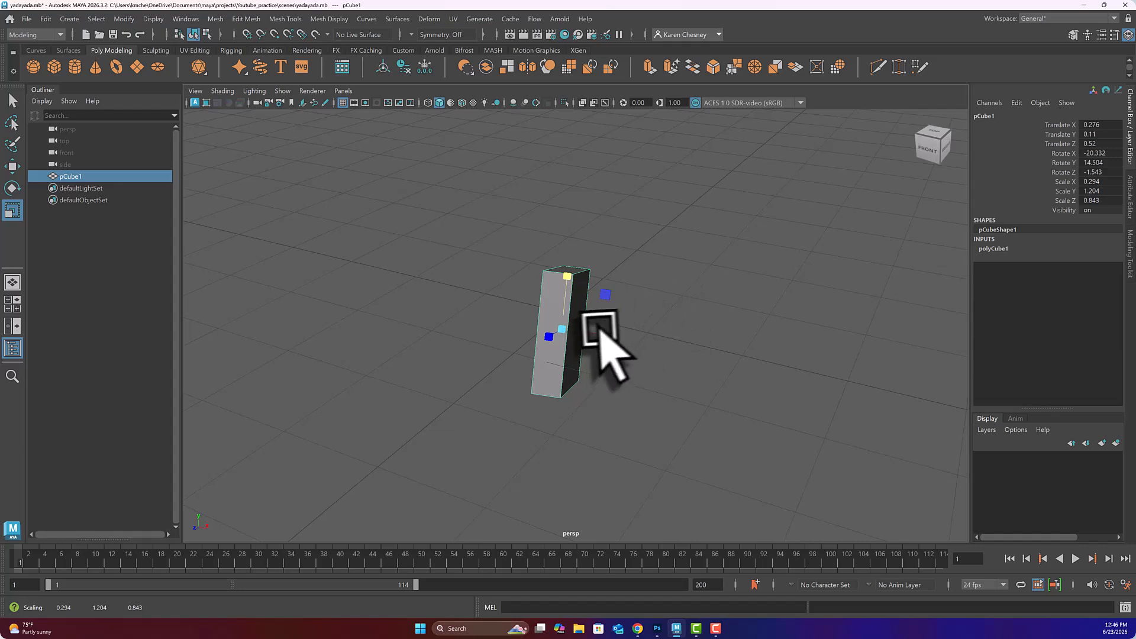
Step: Slide the slab left and add a new cube, pCube2, moved left to X -5.288
key("w")
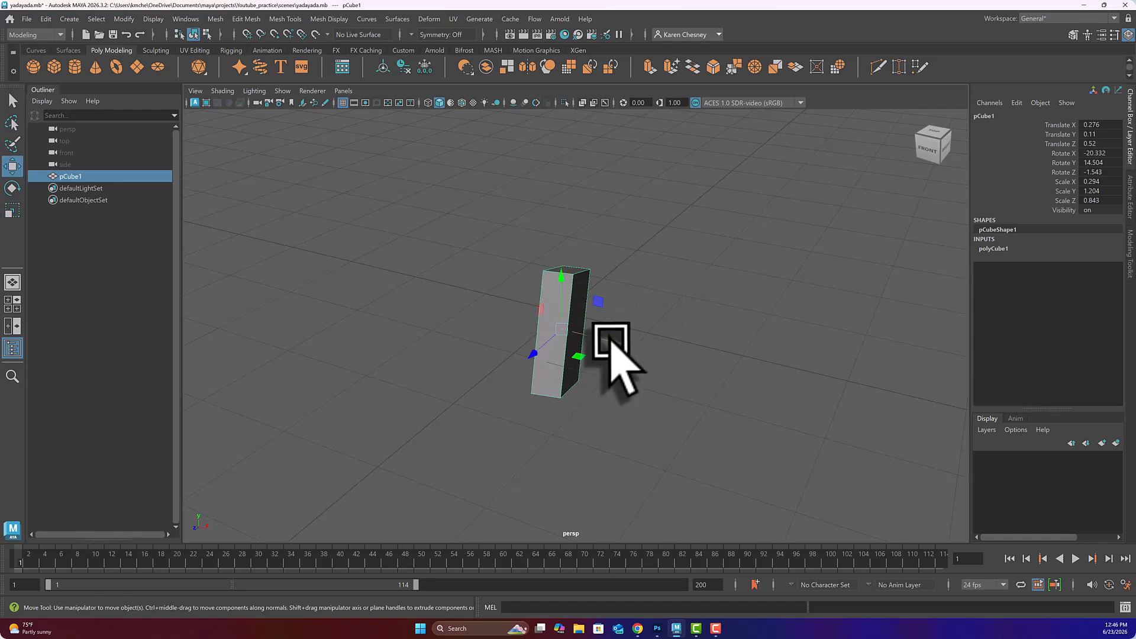
left_click_drag(612, 336, 283, 268)
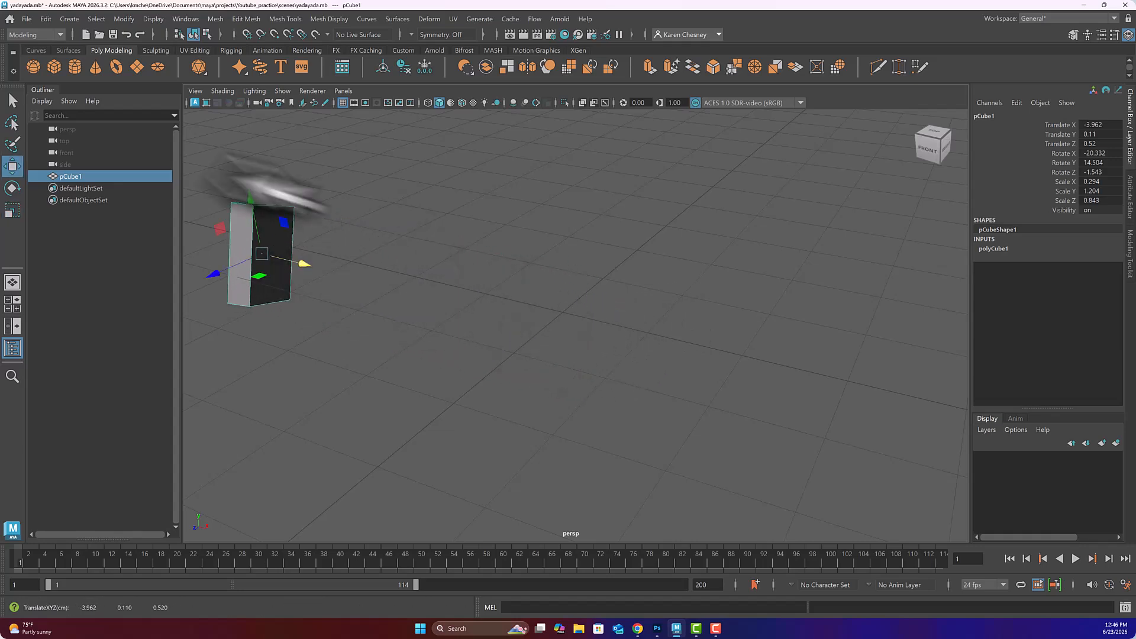
left_click(54, 67)
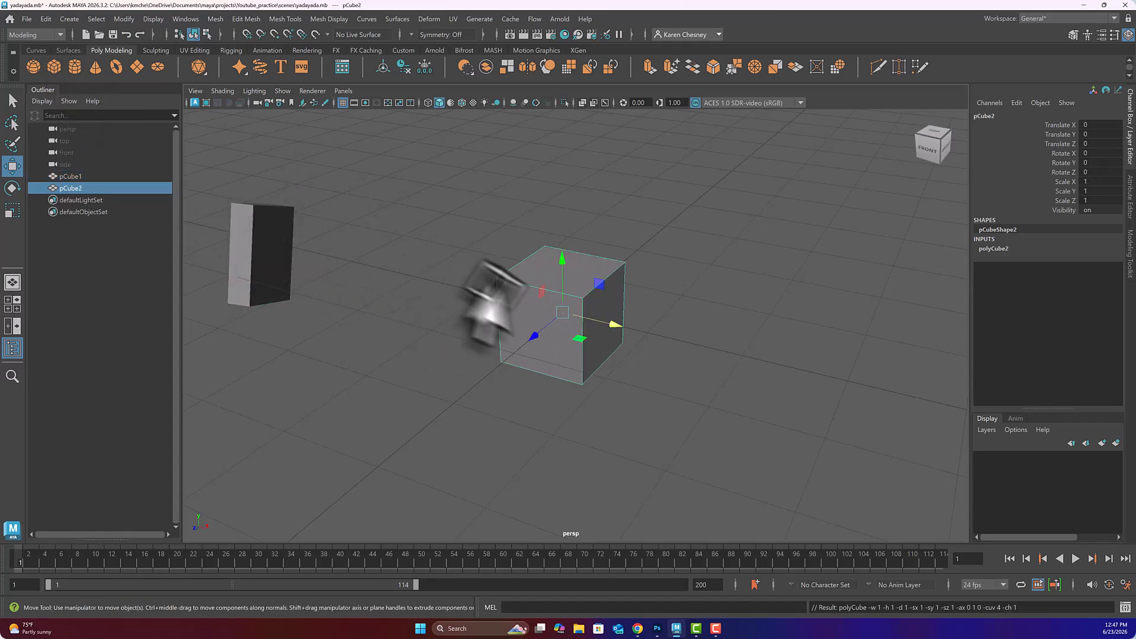
left_click_drag(613, 325, 254, 232)
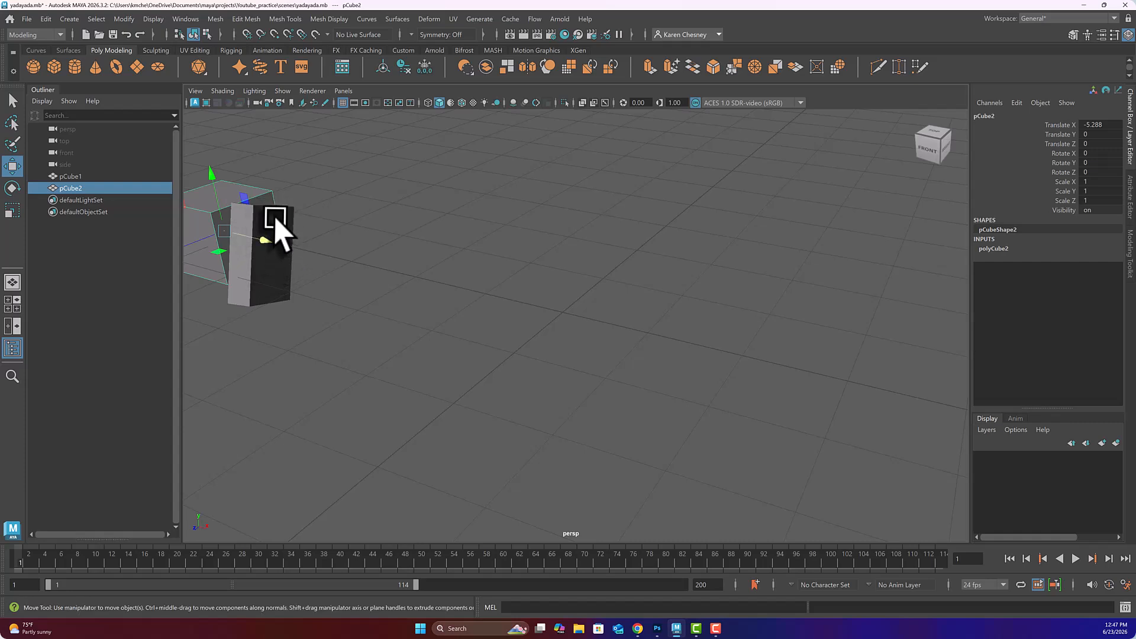
Step: Delete the tilted slab pCube1 and frame the view on pCube2
left_click(277, 228)
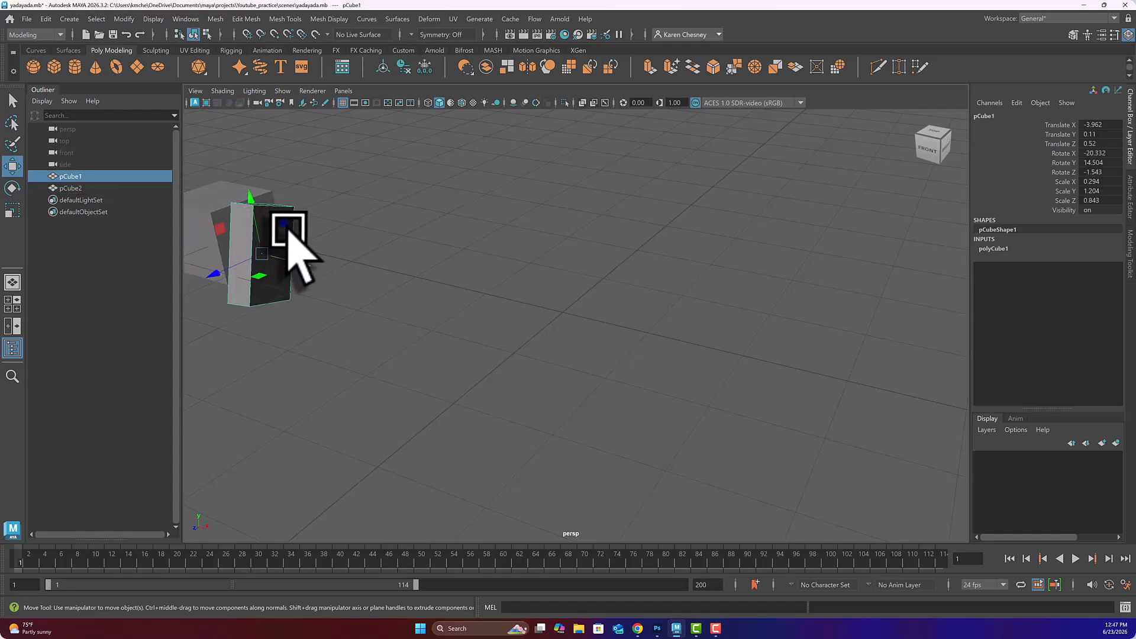
key("Delete")
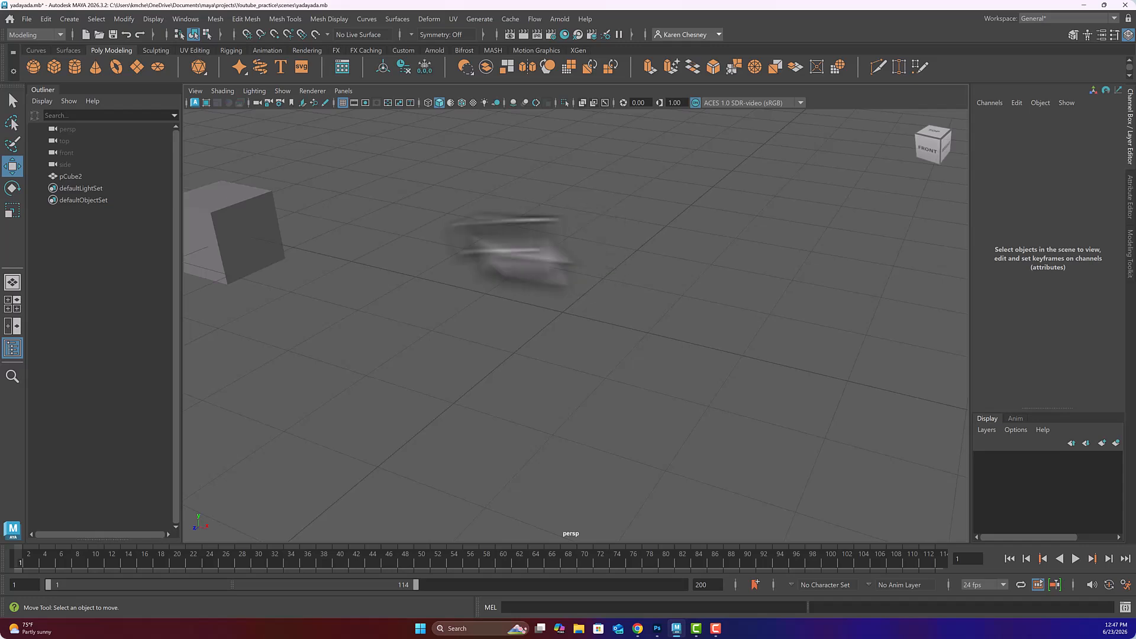
left_click(240, 220)
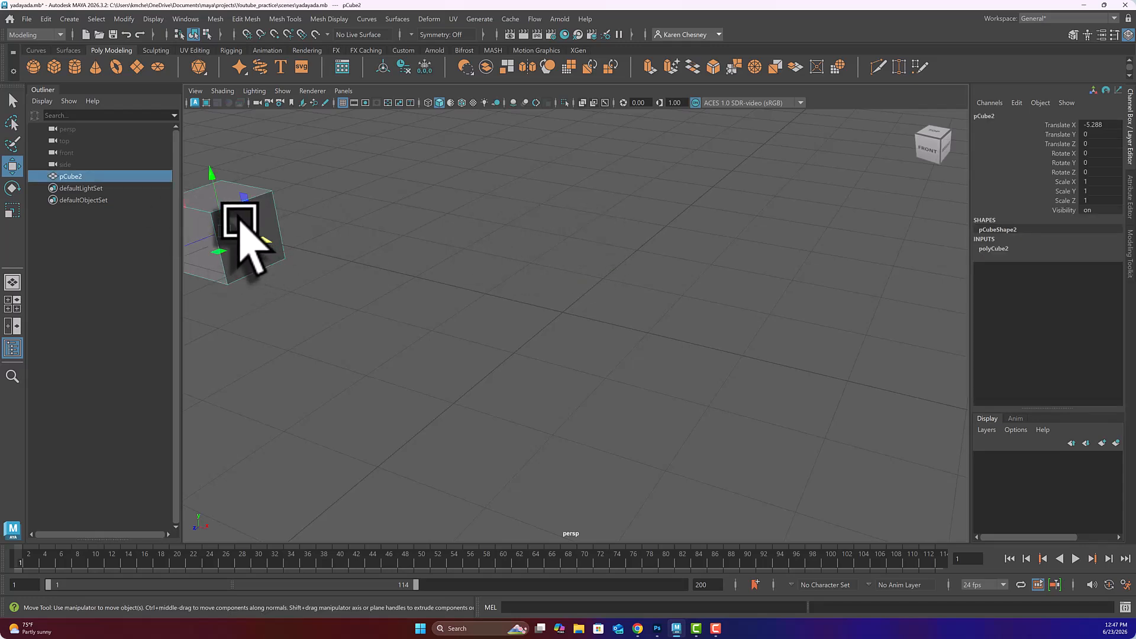
key("f")
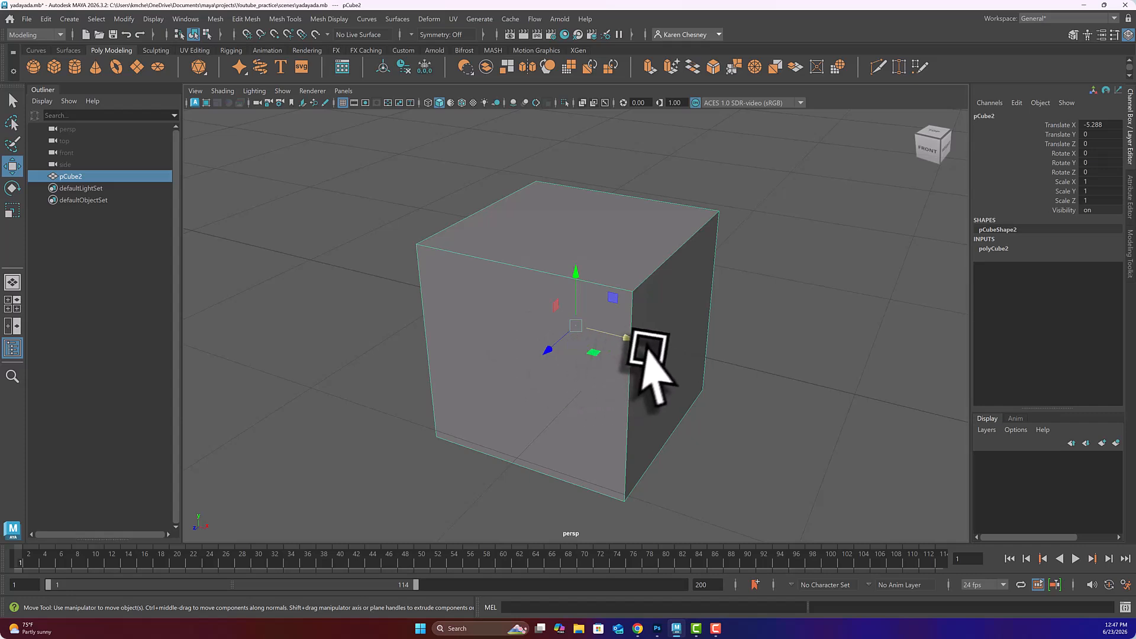
scroll(645, 355, "down", 5)
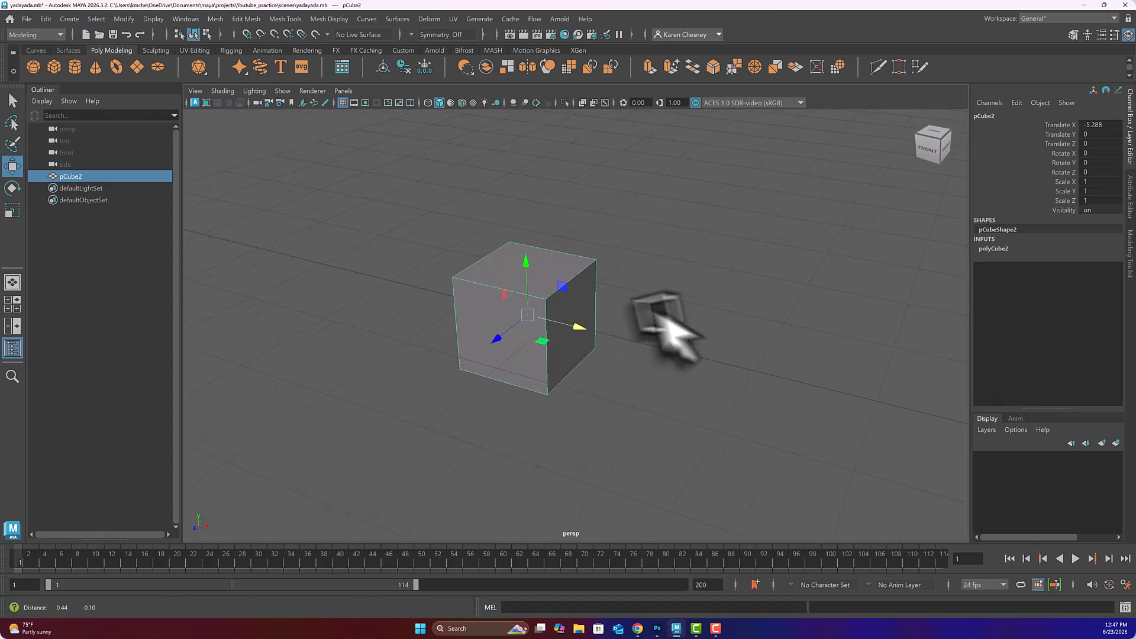
middle_click_drag(658, 316, 447, 244, "alt")
scroll(447, 244, "down", 3)
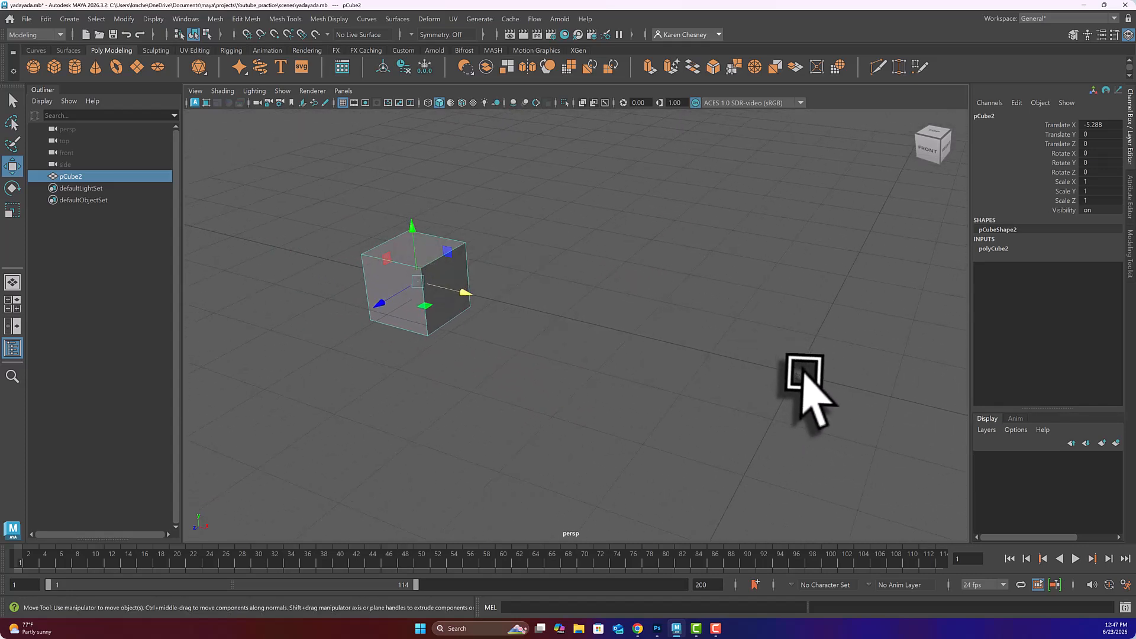
left_click(570, 260)
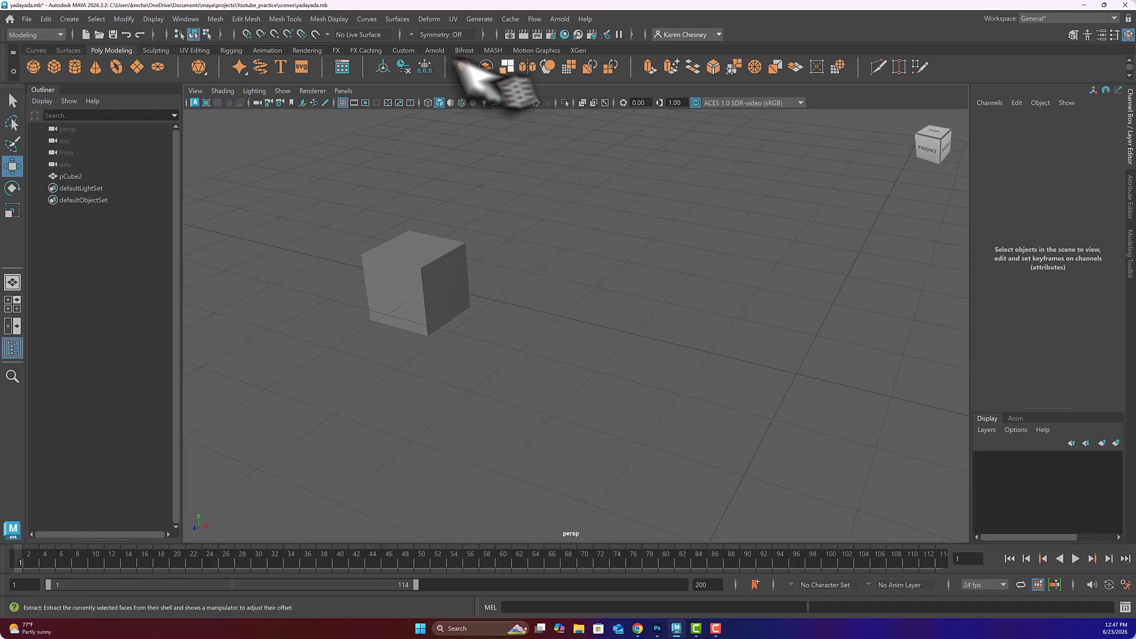
Step: Add a polygon sphere, pSphere1, at the origin and frame it in the view
left_click(33, 66)
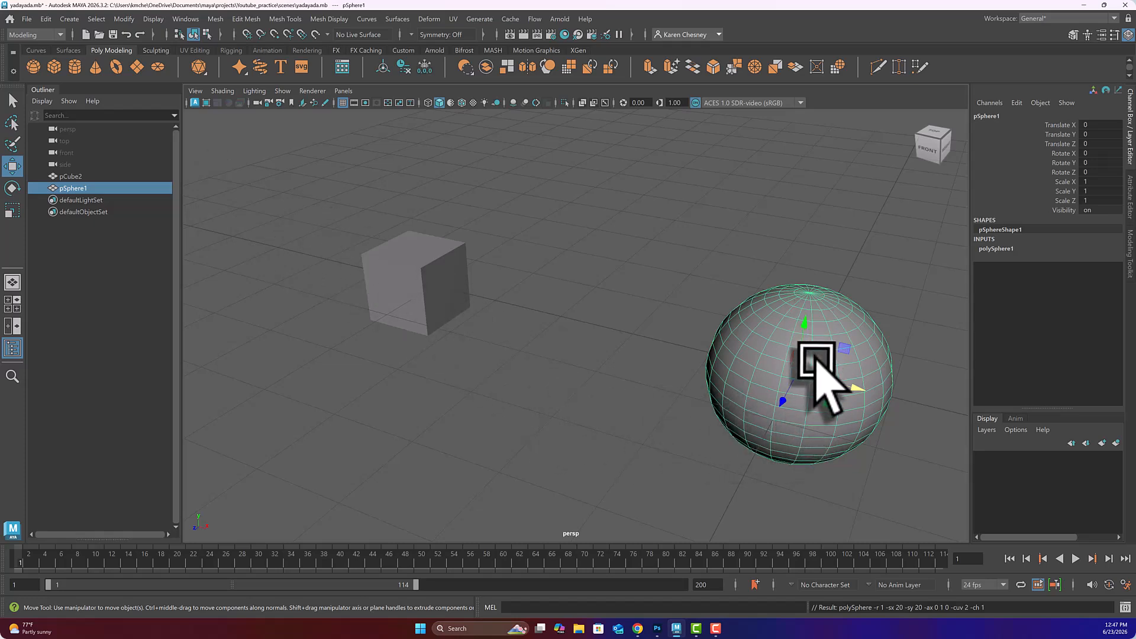
key("f")
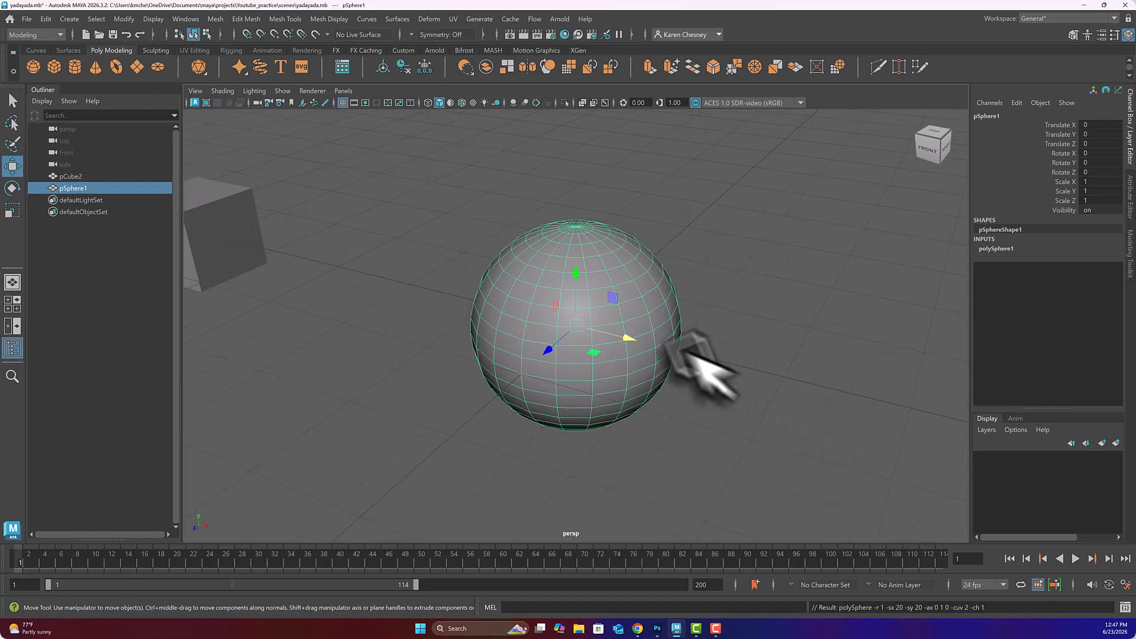
mouse_move(634, 335)
left_mouse_down("alt")
mouse_move(646, 322)
mouse_move(647, 355)
mouse_move(613, 380)
mouse_move(599, 342)
mouse_move(649, 314)
mouse_move(657, 352)
mouse_move(637, 325)
mouse_move(667, 338)
mouse_move(639, 322)
mouse_move(649, 338)
mouse_move(635, 329)
mouse_move(619, 345)
mouse_move(650, 319)
mouse_move(654, 340)
mouse_move(639, 350)
mouse_move(644, 330)
left_mouse_up("alt")
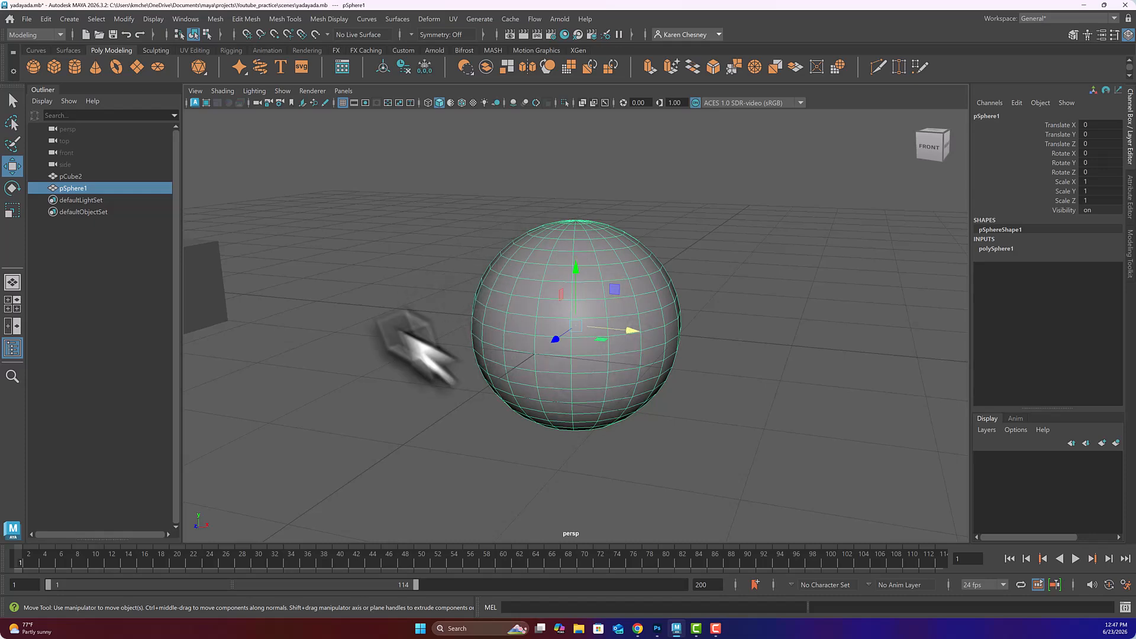
left_click_drag(480, 309, 485, 312, "alt")
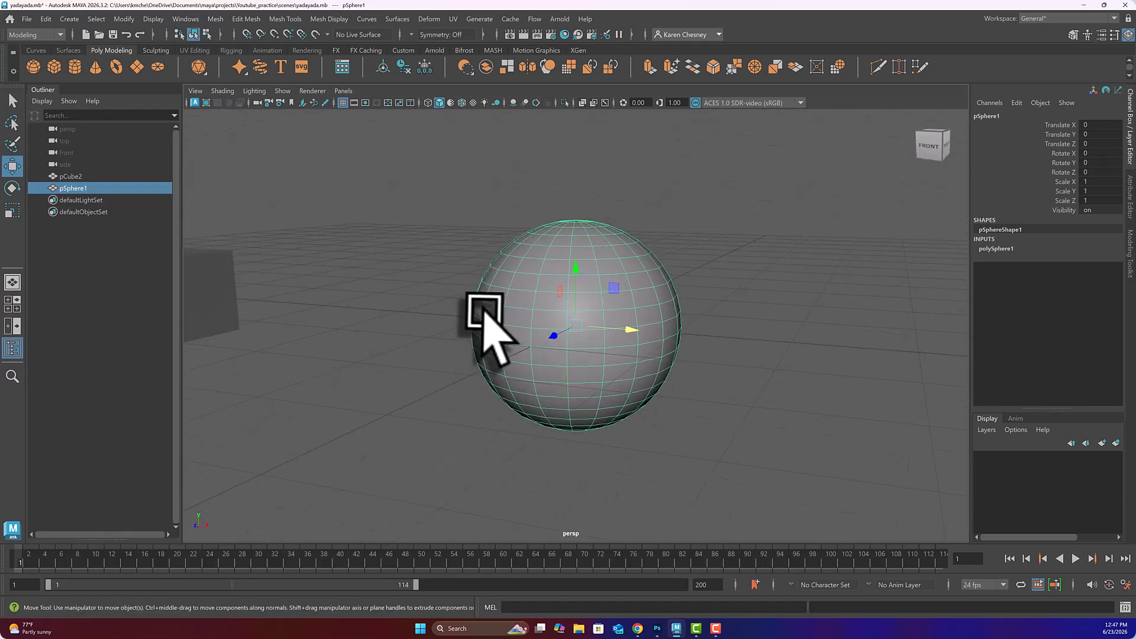
scroll(497, 329, "down", 3)
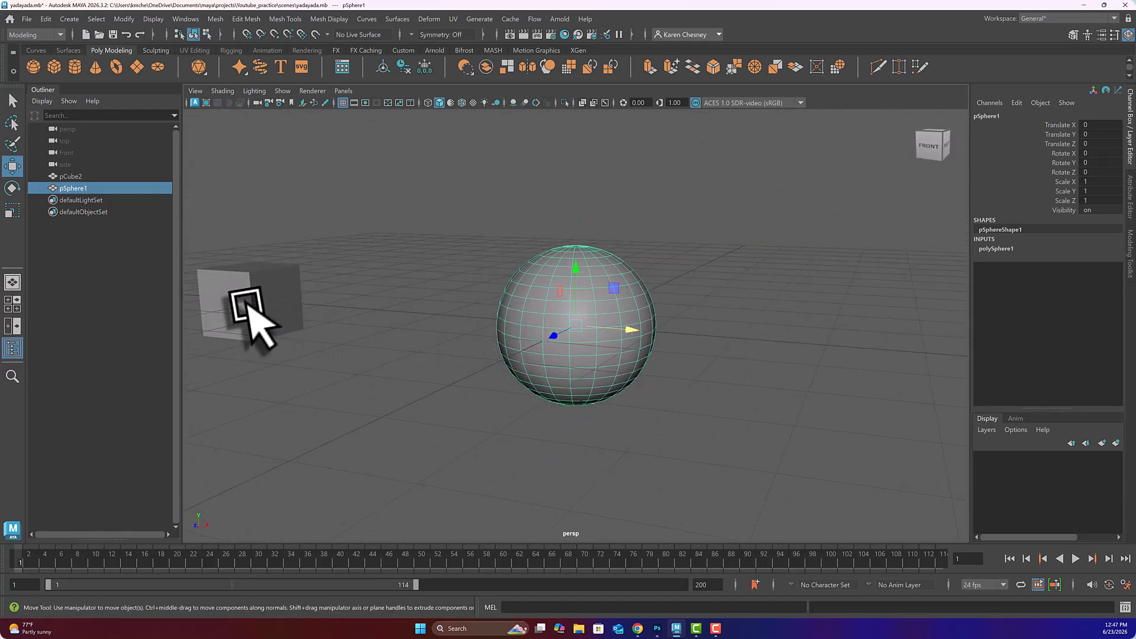
Step: Move pCube2 right to Translate X -2.672, beside the sphere
left_click(277, 305)
left_click_drag(277, 305, 451, 319)
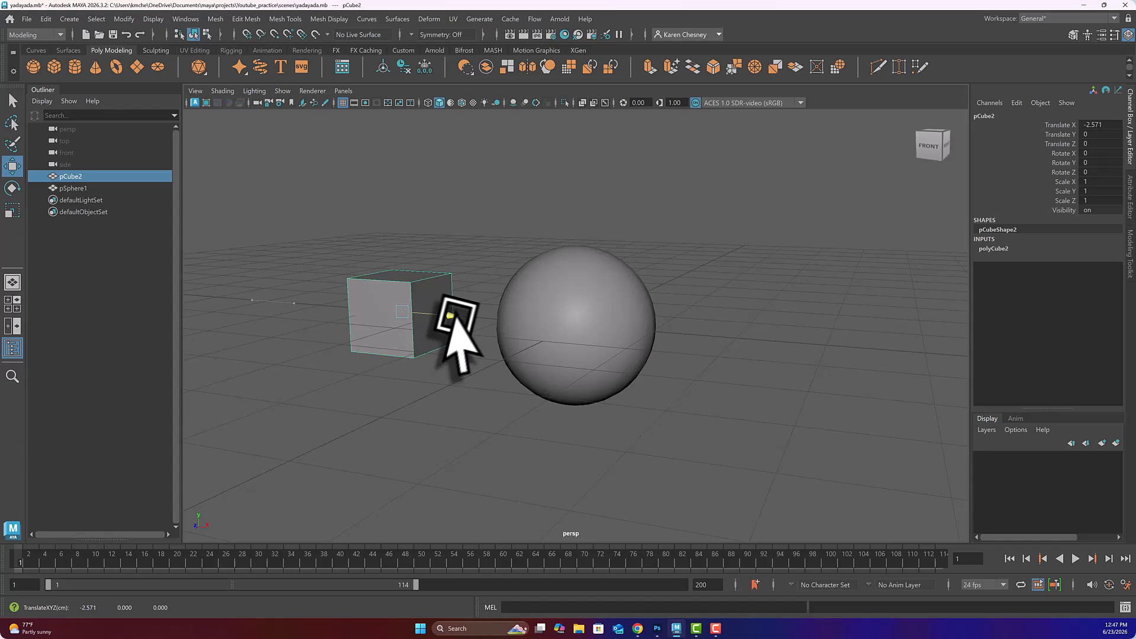
left_click(592, 318)
mouse_move(528, 316)
left_mouse_down("alt")
mouse_move(527, 332)
mouse_move(528, 305)
mouse_move(522, 327)
left_mouse_up("alt")
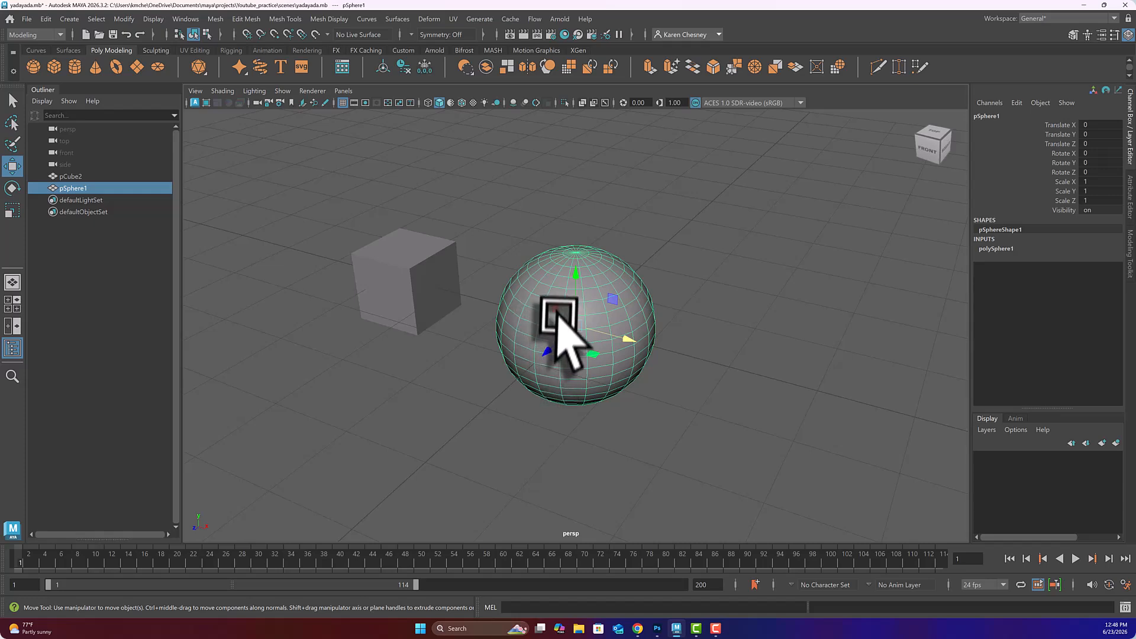
Step: Alternate selecting the cube and the sphere to compare their placement
left_click(407, 242)
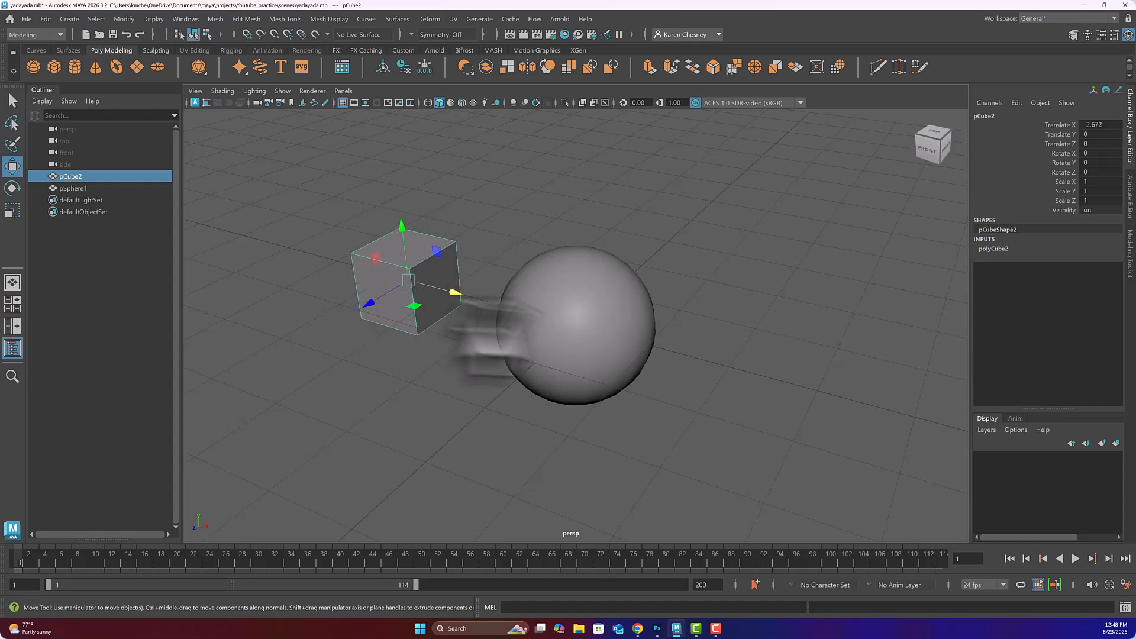
left_click(569, 312)
left_click(422, 323)
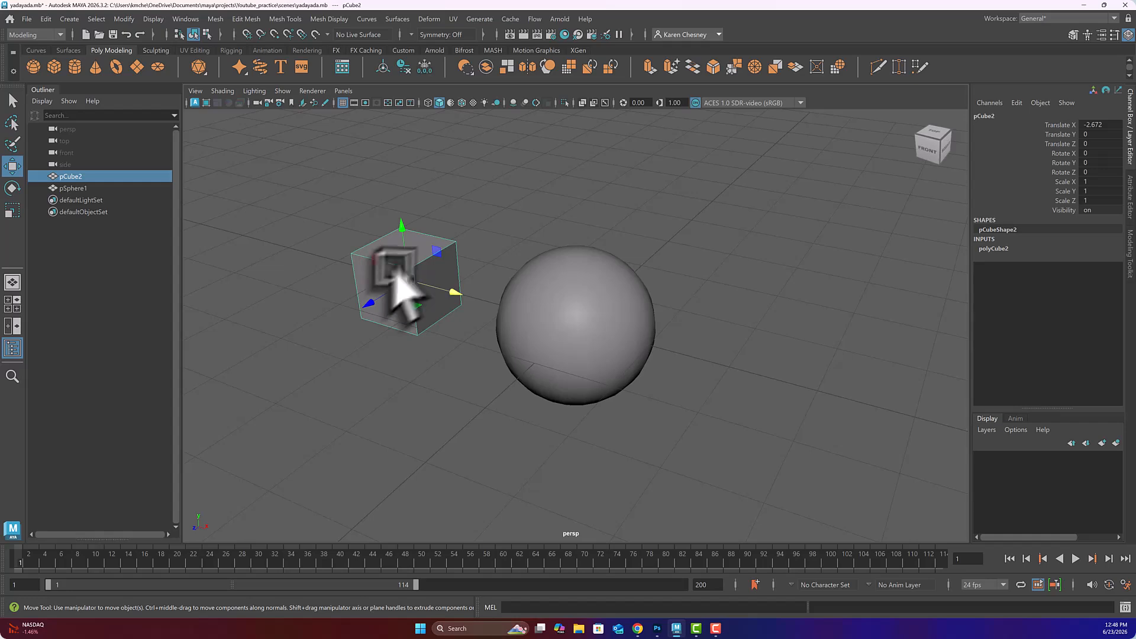
left_click(550, 320)
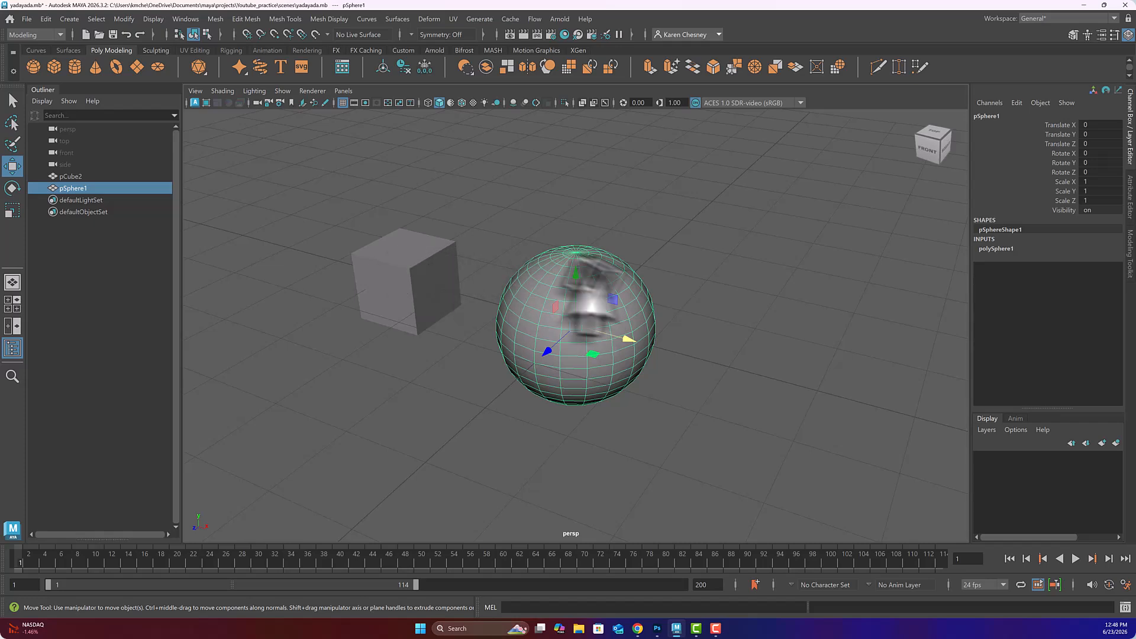
left_click(417, 268)
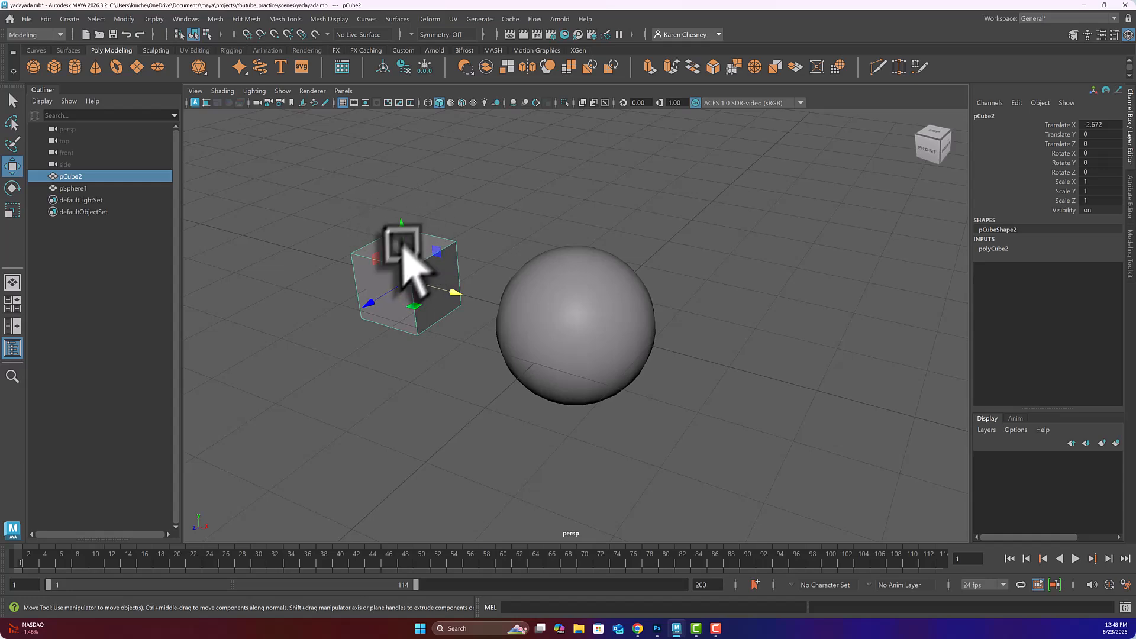
left_click(586, 327)
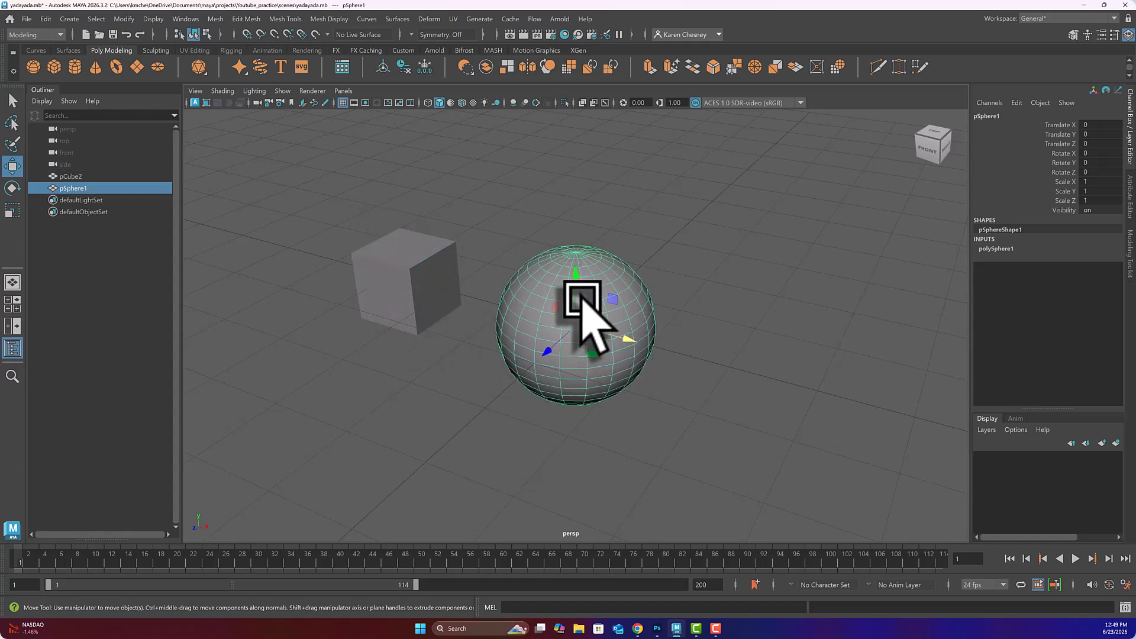
Step: Move pSphere1 to (-3.513, 0, -4.974), tilt it, and squash it to scale 1.22, 0.7, 0.862
left_click_drag(545, 354, 606, 254)
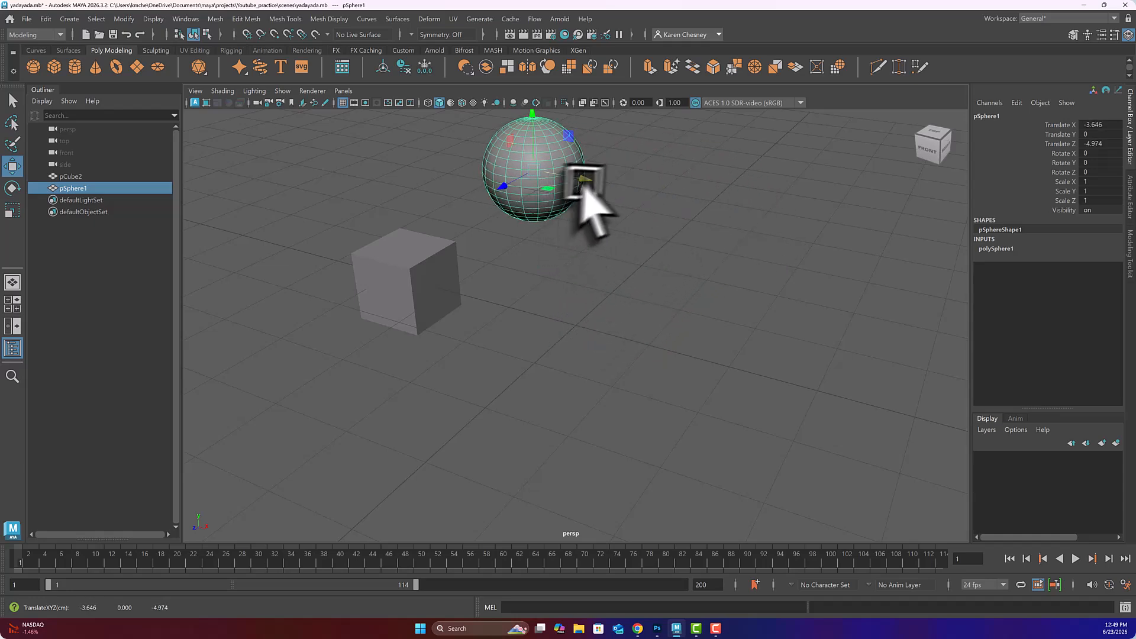
mouse_move(582, 183)
left_mouse_down()
mouse_move(660, 223)
mouse_move(583, 208)
mouse_move(582, 194)
left_mouse_up()
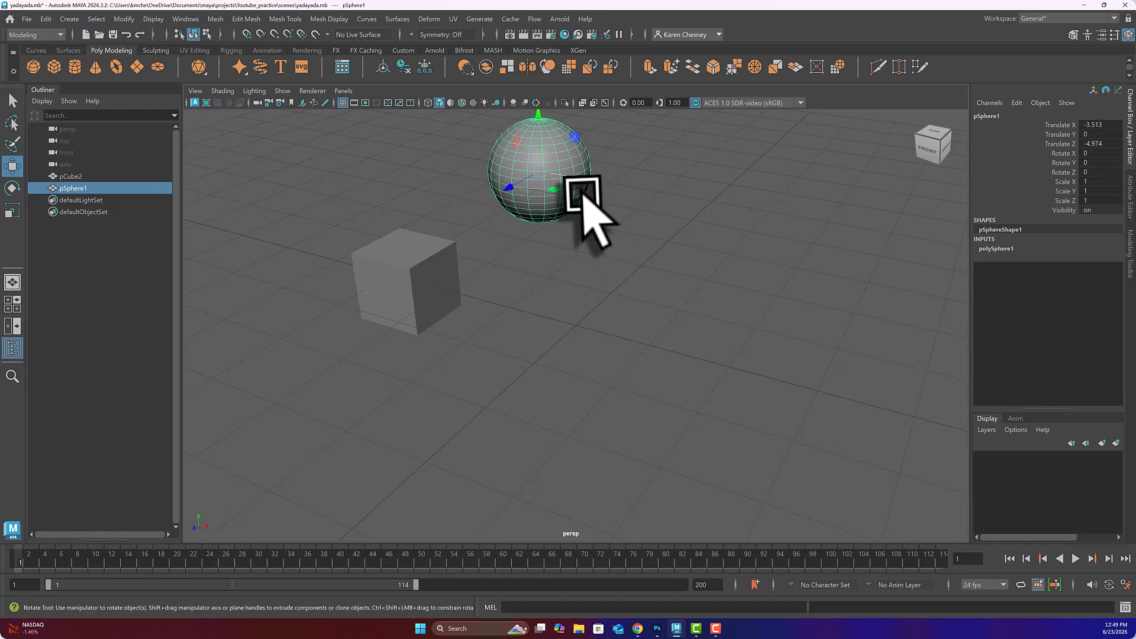
key("e")
left_click_drag(514, 159, 568, 153)
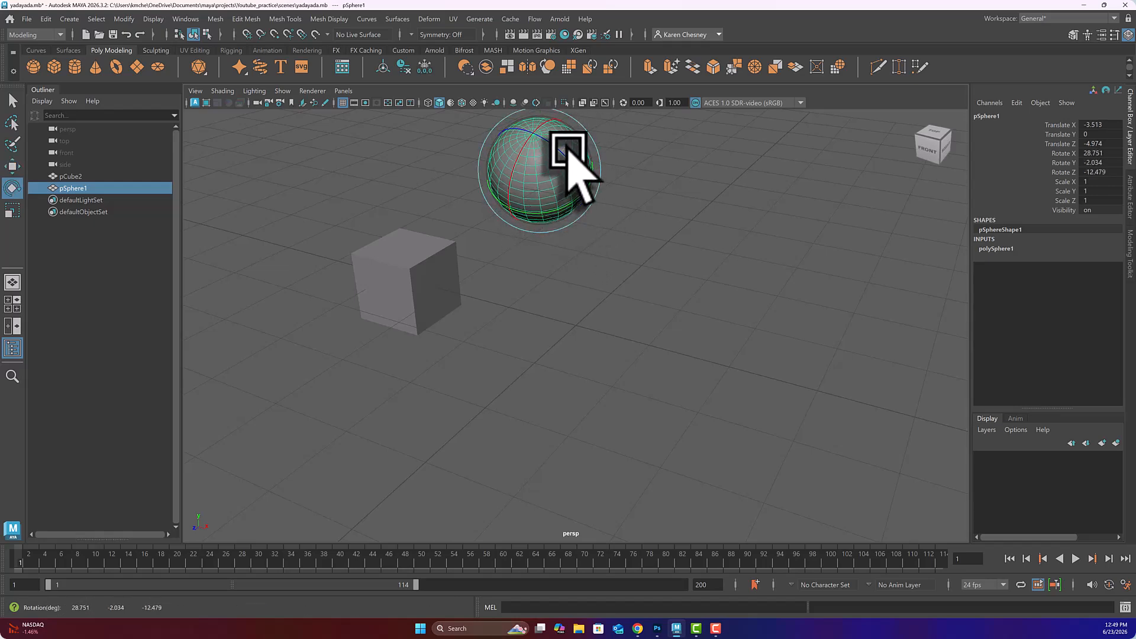
key("r")
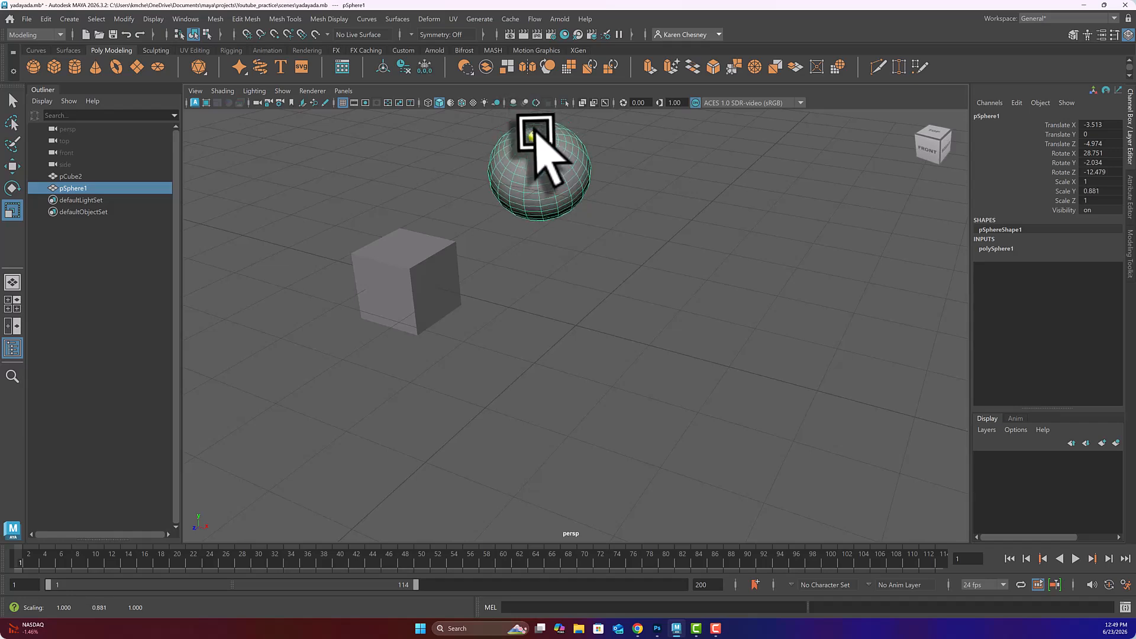
left_click_drag(584, 191, 608, 215)
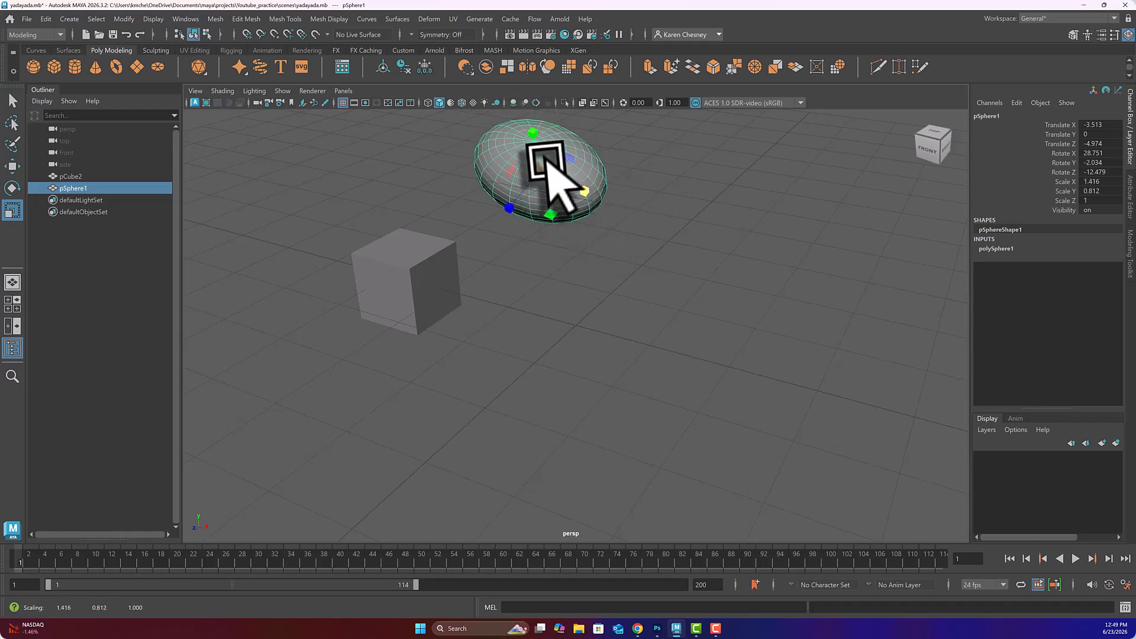
left_click_drag(540, 171, 556, 199)
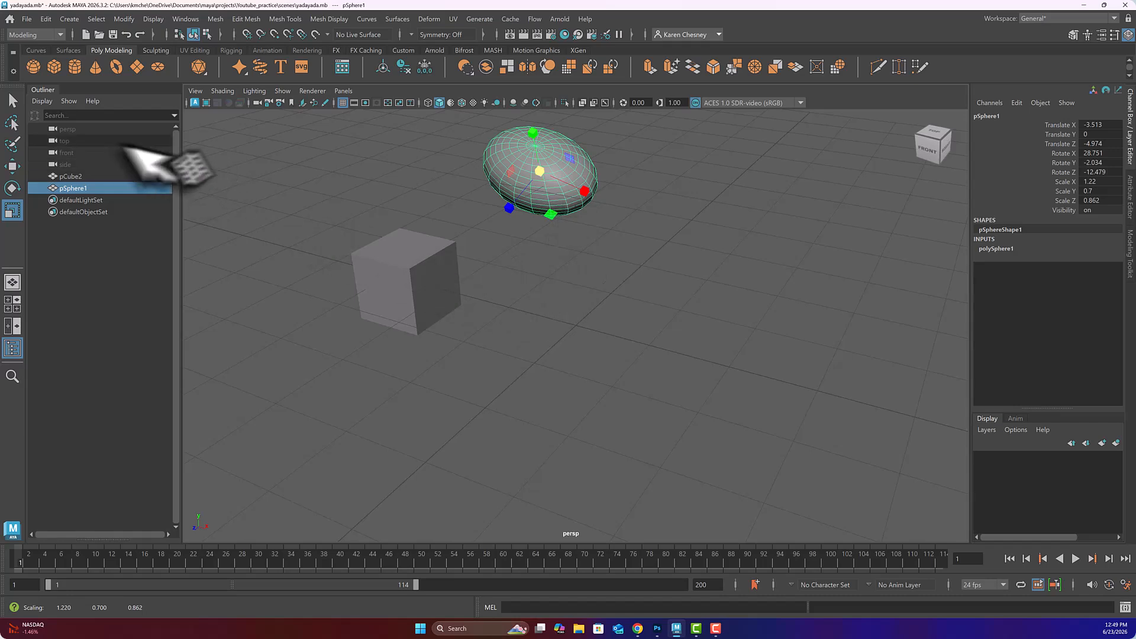
Step: Add pCylinder1 at the origin and tilt it to rotation 16.941, 4.359, -5.442
left_click(74, 67)
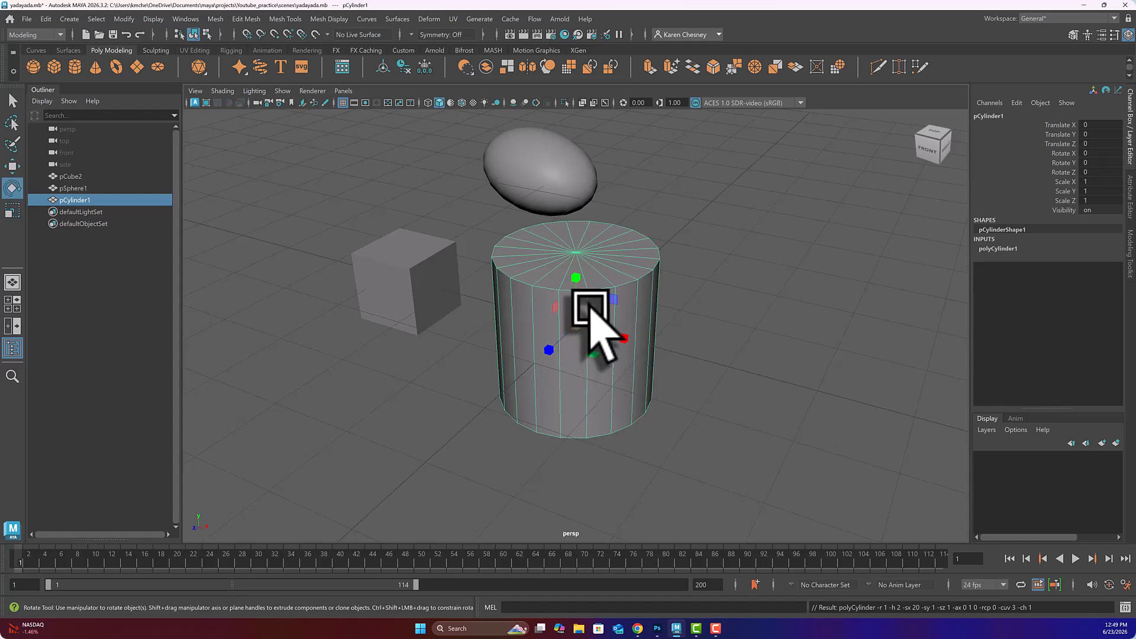
left_click_drag(560, 307, 553, 361)
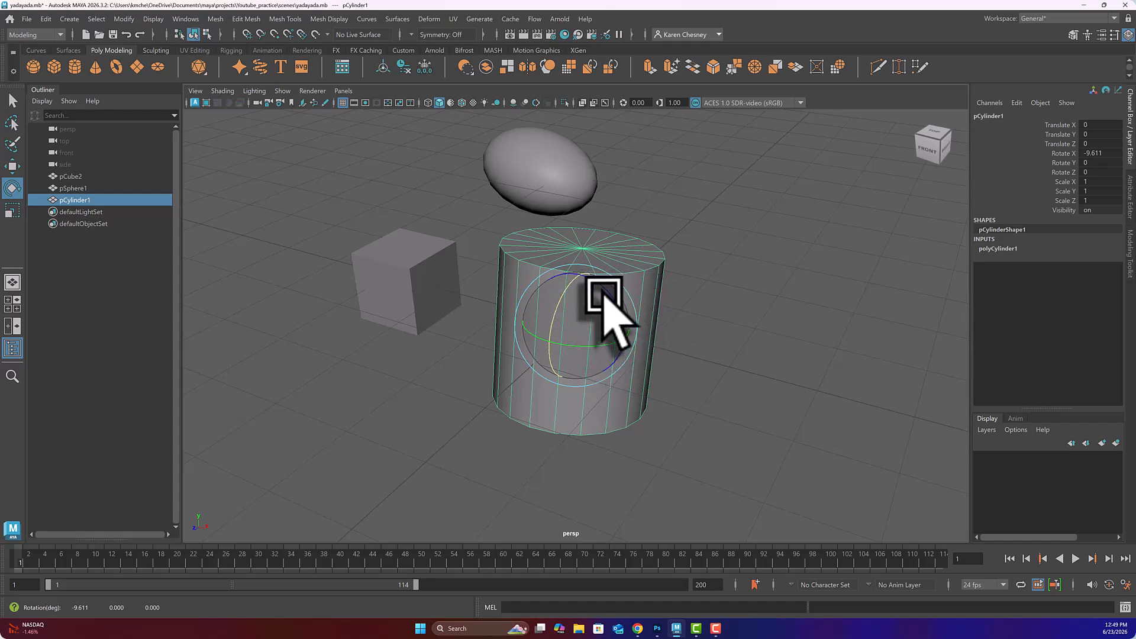
left_click_drag(600, 308, 560, 345, "alt")
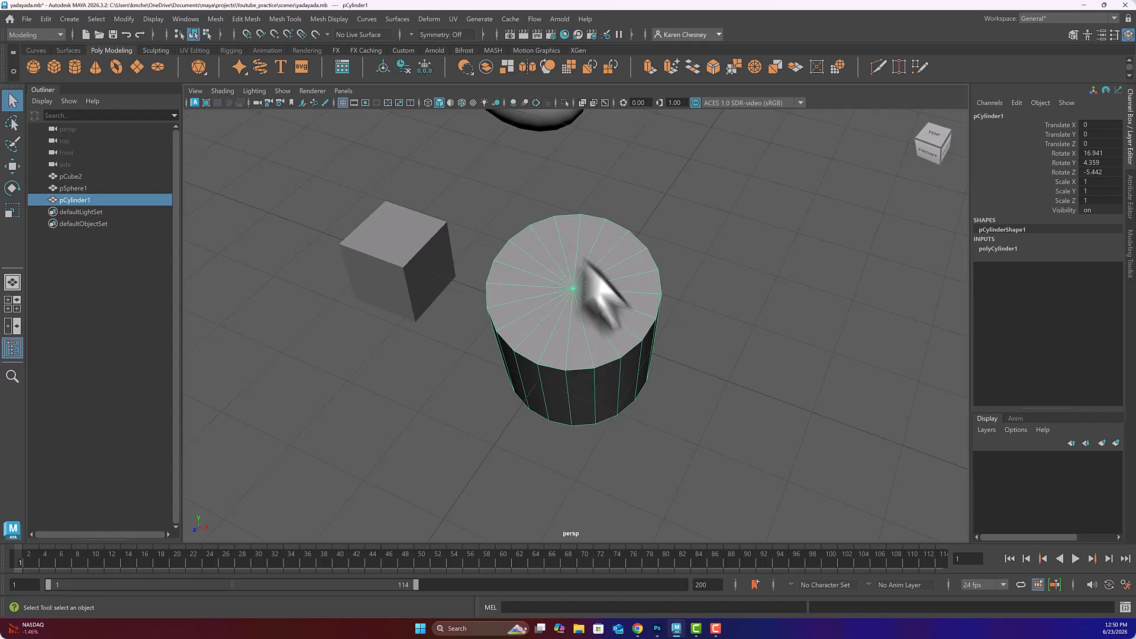
Step: Tilt pCylinder1 to -50.038, 3.07, -13.553 and stretch it to Scale Y 2.648
key("e")
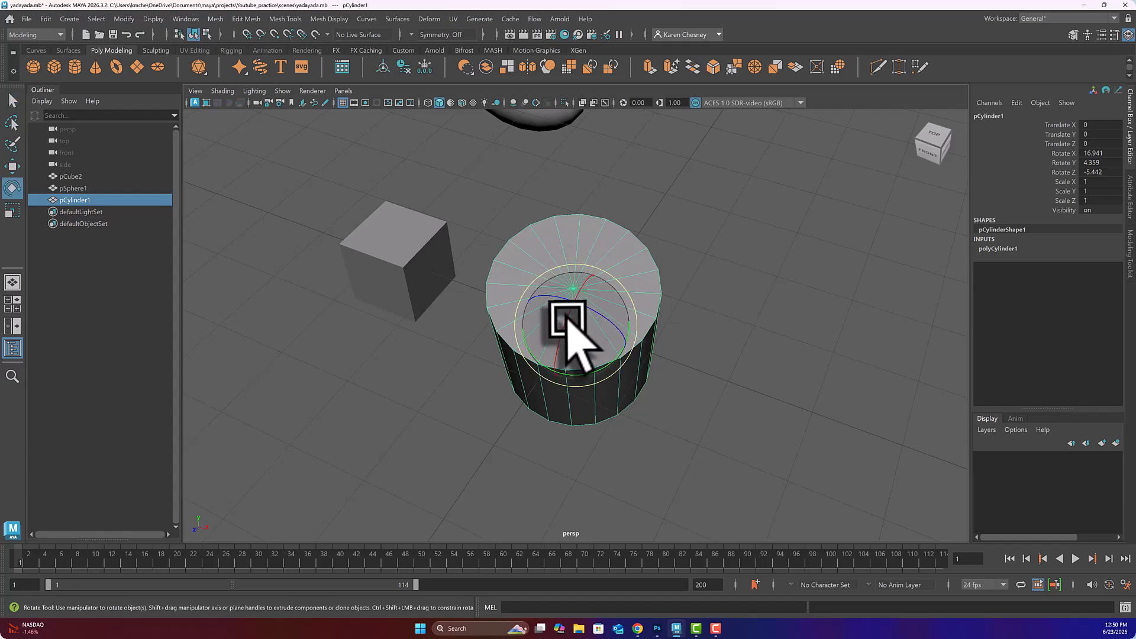
left_click_drag(570, 326, 639, 198)
key("r")
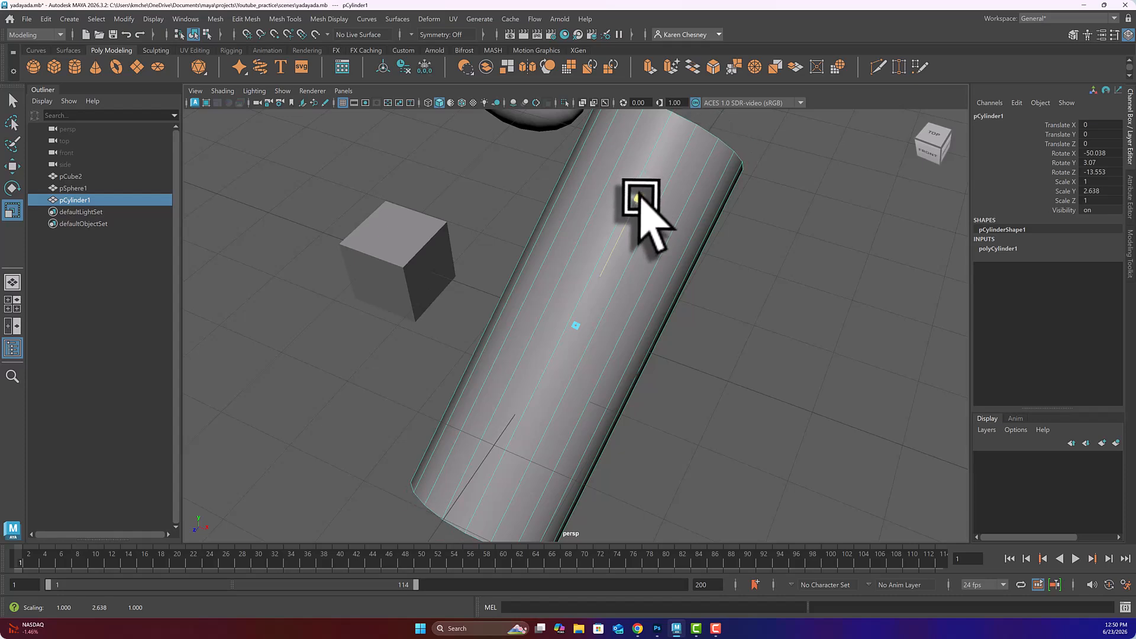
scroll(571, 296, "up", 2)
scroll(575, 306, "down", 4)
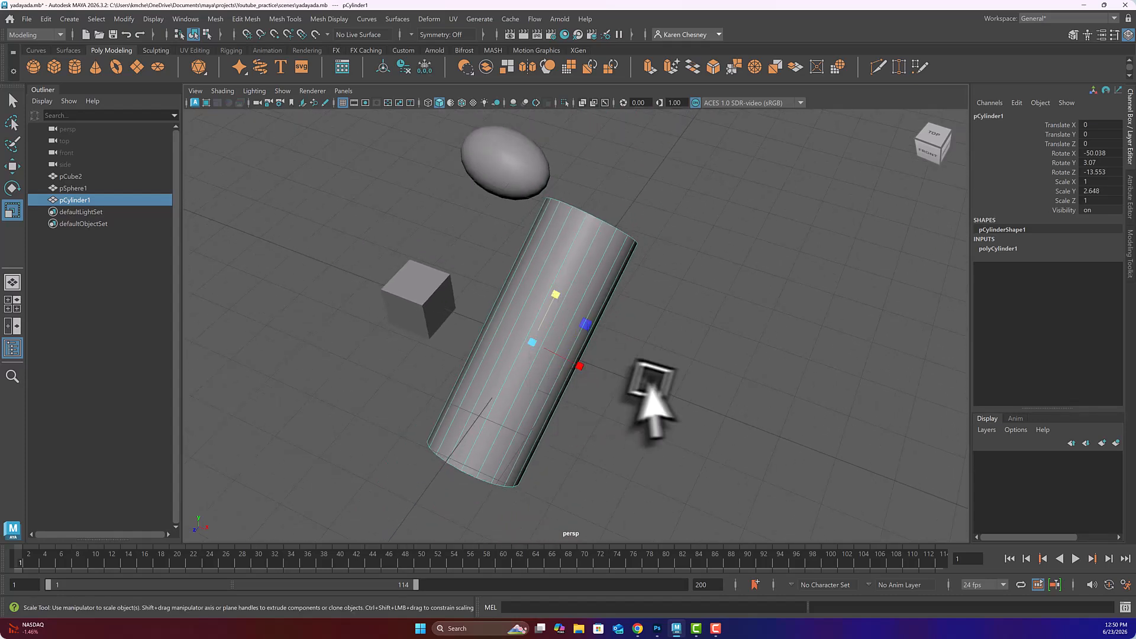
mouse_move(645, 390)
left_mouse_down("alt")
mouse_move(568, 385)
mouse_move(651, 368)
mouse_move(629, 398)
mouse_move(654, 382)
left_mouse_up("alt")
Step: Move the cylinder left to Translate X -6.148 and deselect it
key("w")
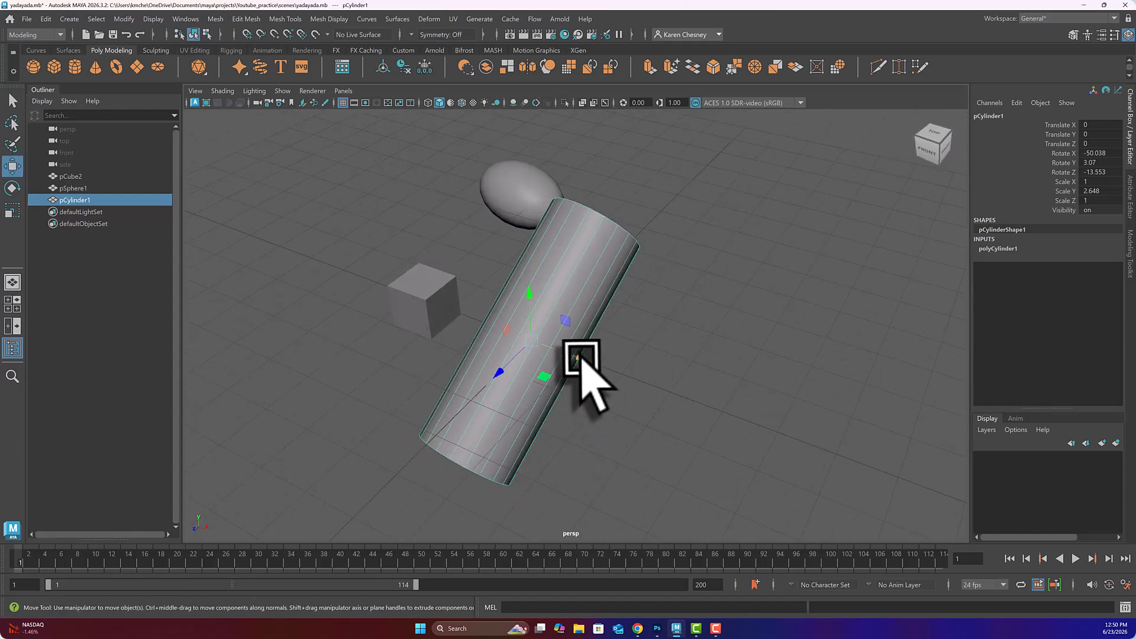
left_click_drag(578, 356, 334, 283)
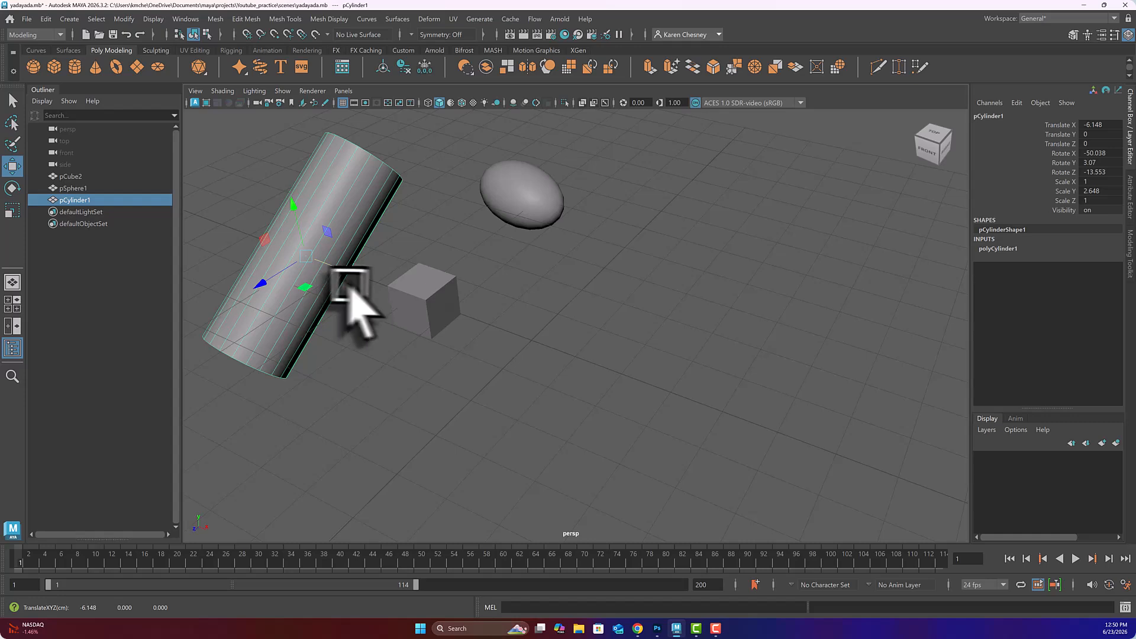
left_click(550, 314)
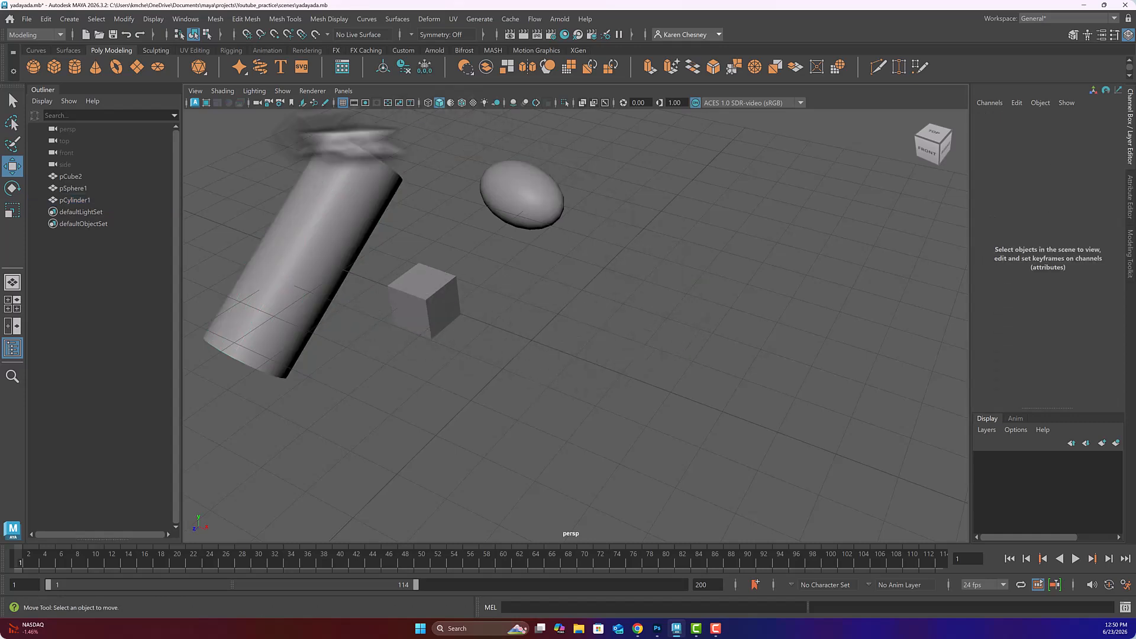
Step: Add pCone1 and move it back to Translate X -1.246, Z -6.746 beside the sphere
left_click(95, 67)
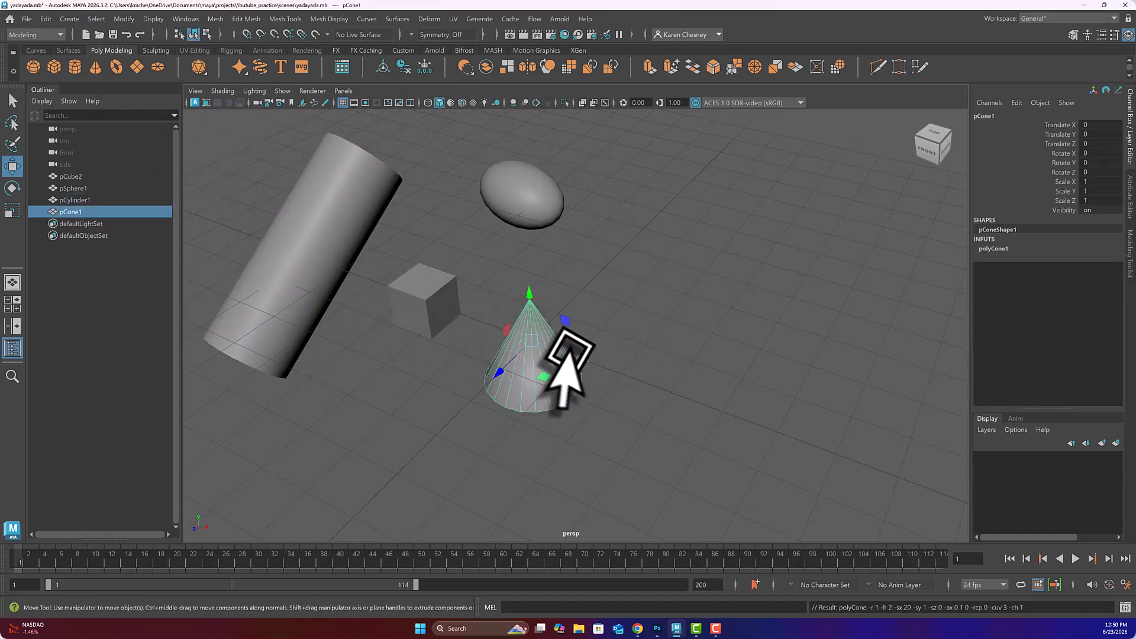
left_click_drag(583, 363, 562, 375, "alt")
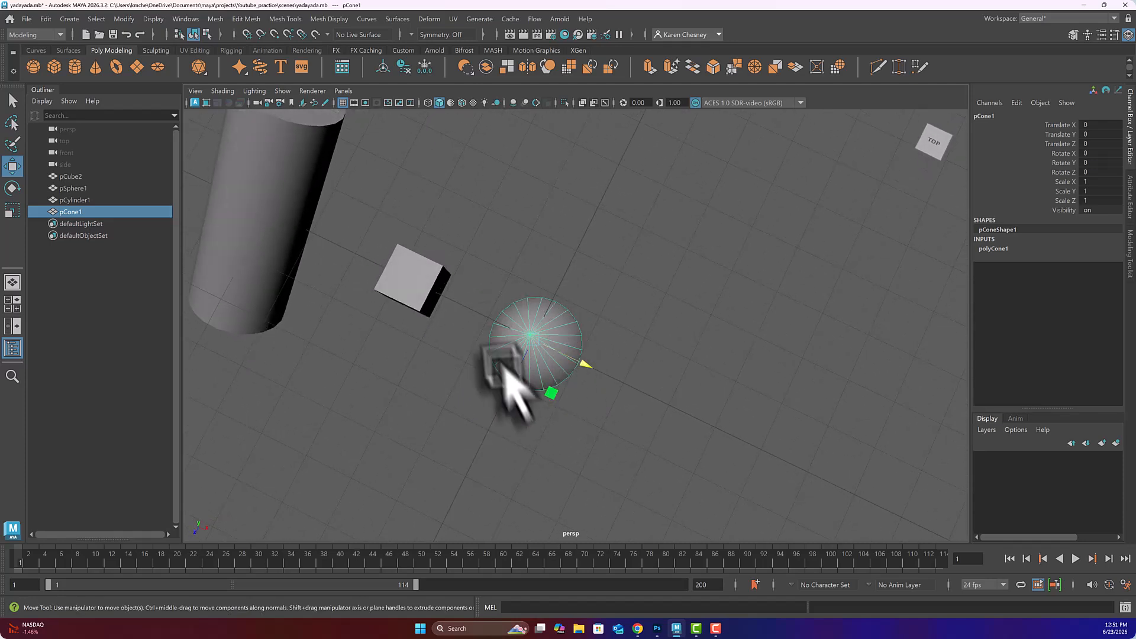
left_click_drag(580, 345, 565, 319, "alt")
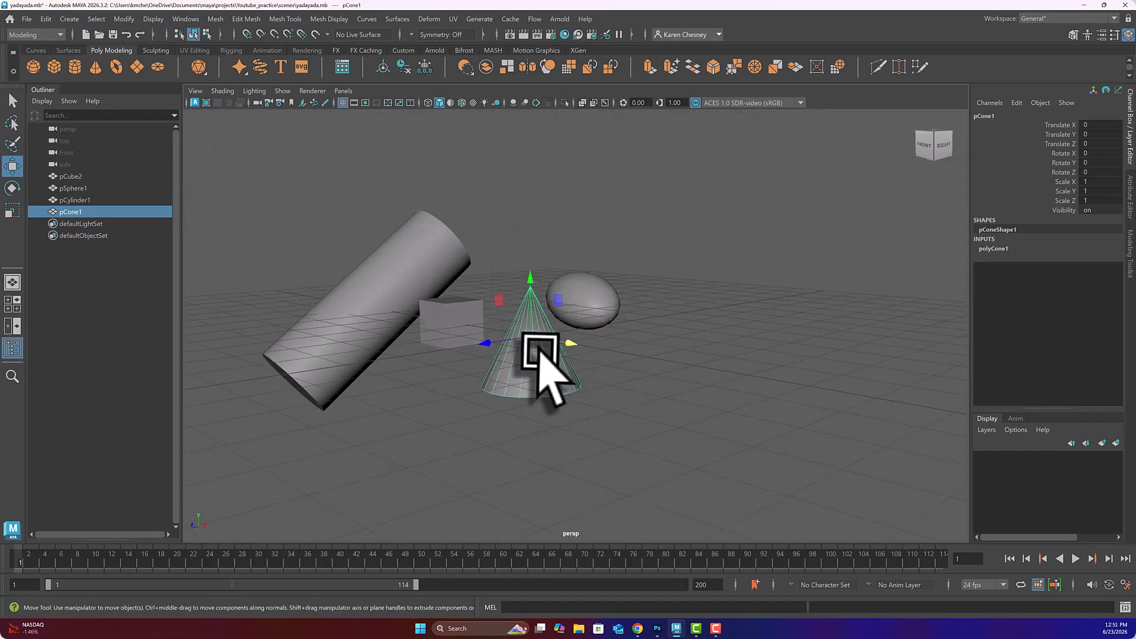
left_click_drag(539, 356, 537, 292, "alt")
scroll(538, 316, "up", 8)
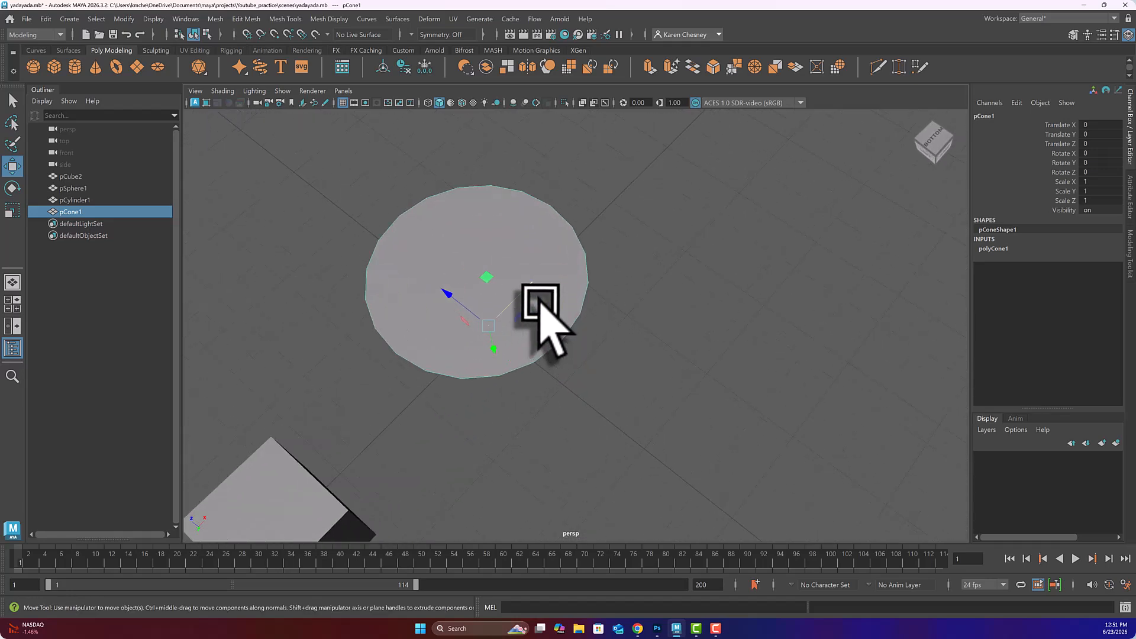
left_click_drag(574, 359, 562, 358, "alt")
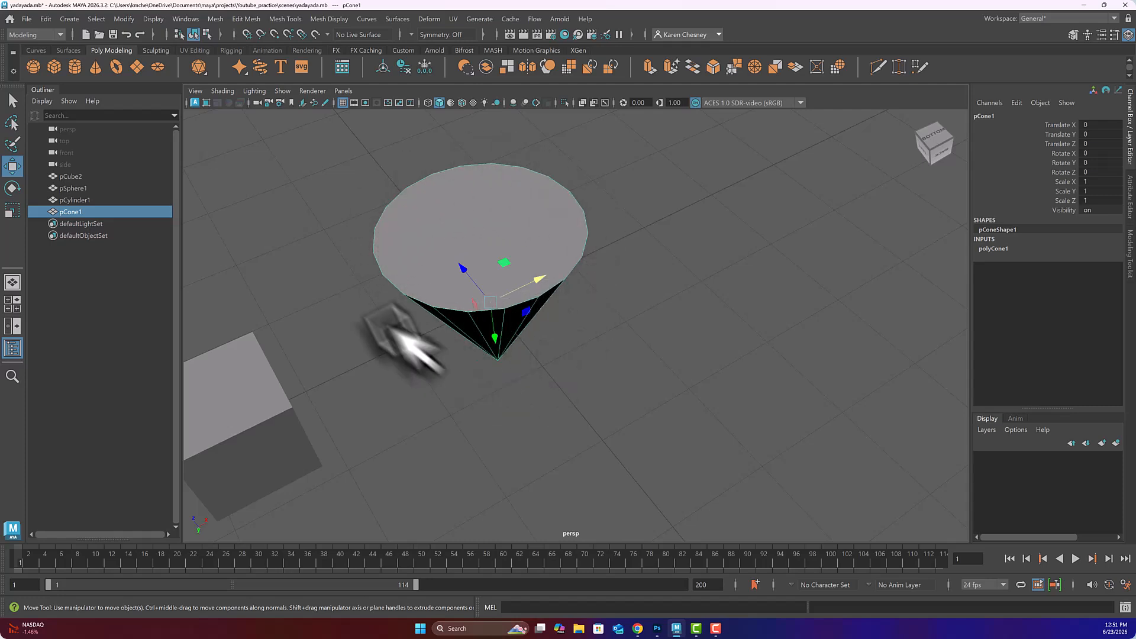
left_click_drag(613, 272, 613, 346, "alt")
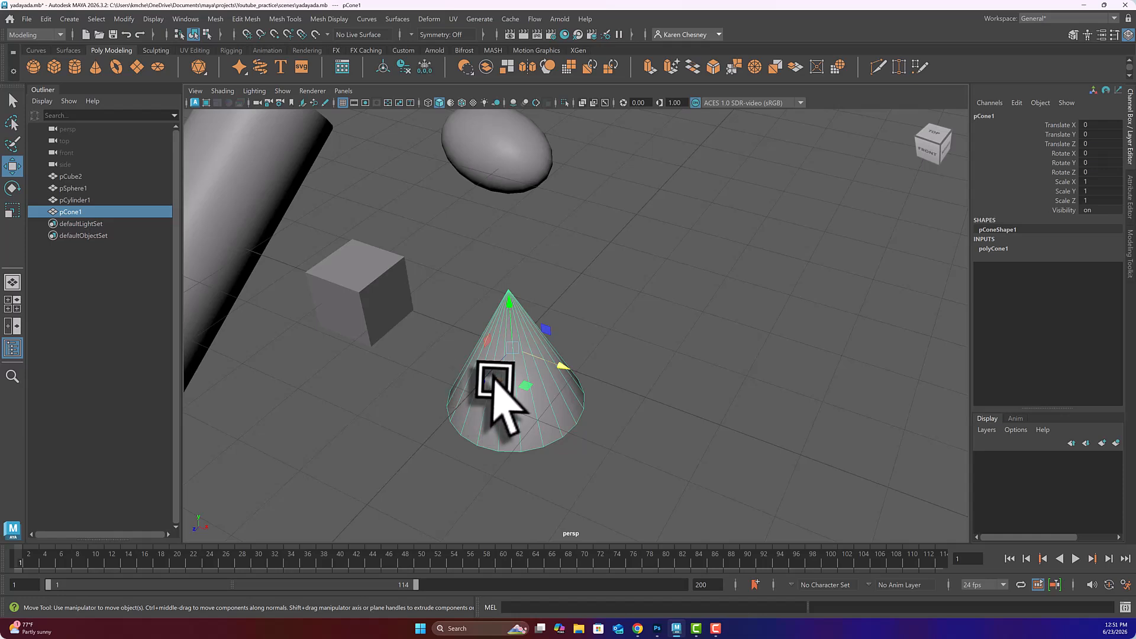
mouse_move(503, 379)
left_mouse_down("alt")
mouse_move(505, 315)
mouse_move(509, 375)
left_mouse_up("alt")
left_click_drag(508, 379, 586, 219, "alt")
left_click_drag(662, 248, 614, 246)
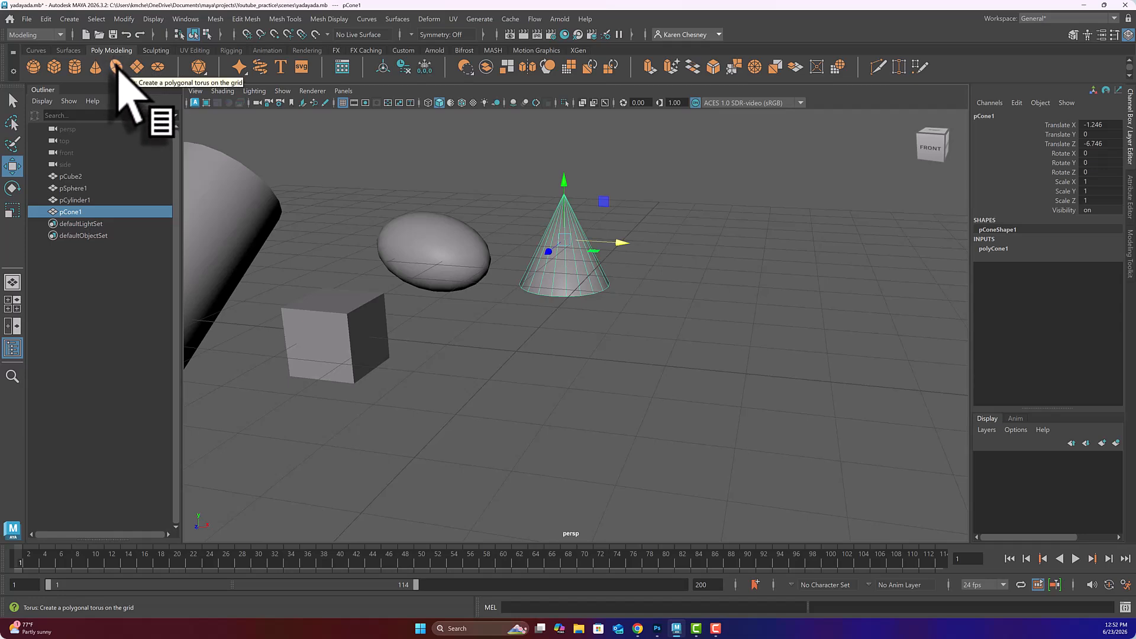
Step: Add a polygon torus, pTorus1, and reframe the view around all the objects
left_click(116, 66)
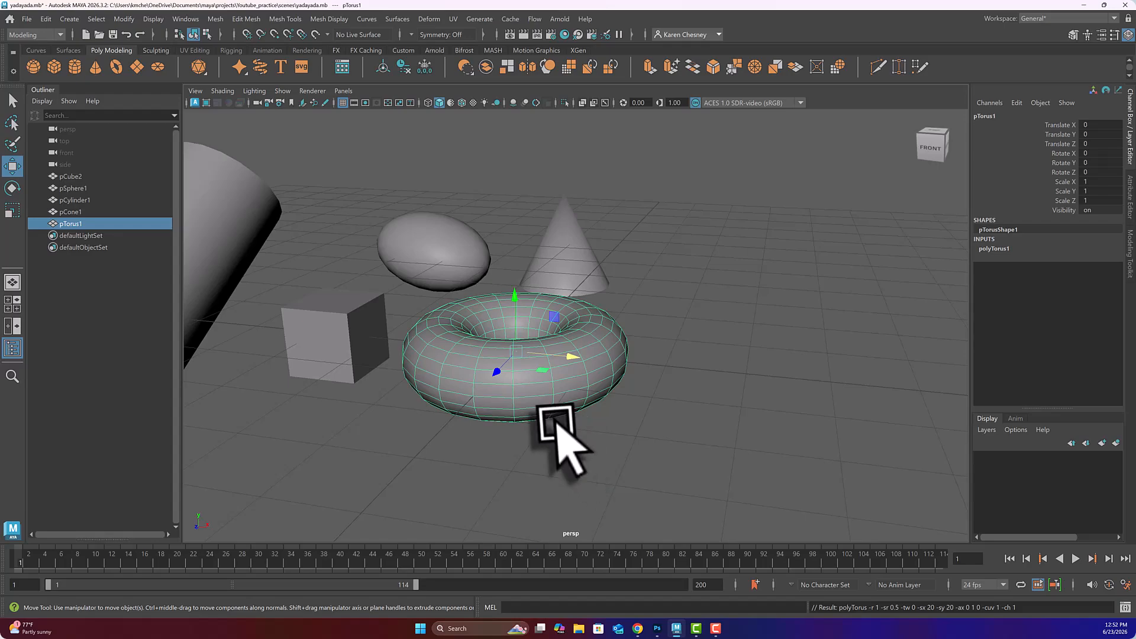
left_click_drag(556, 421, 521, 387, "alt")
middle_click_drag(538, 355, 608, 367, "alt")
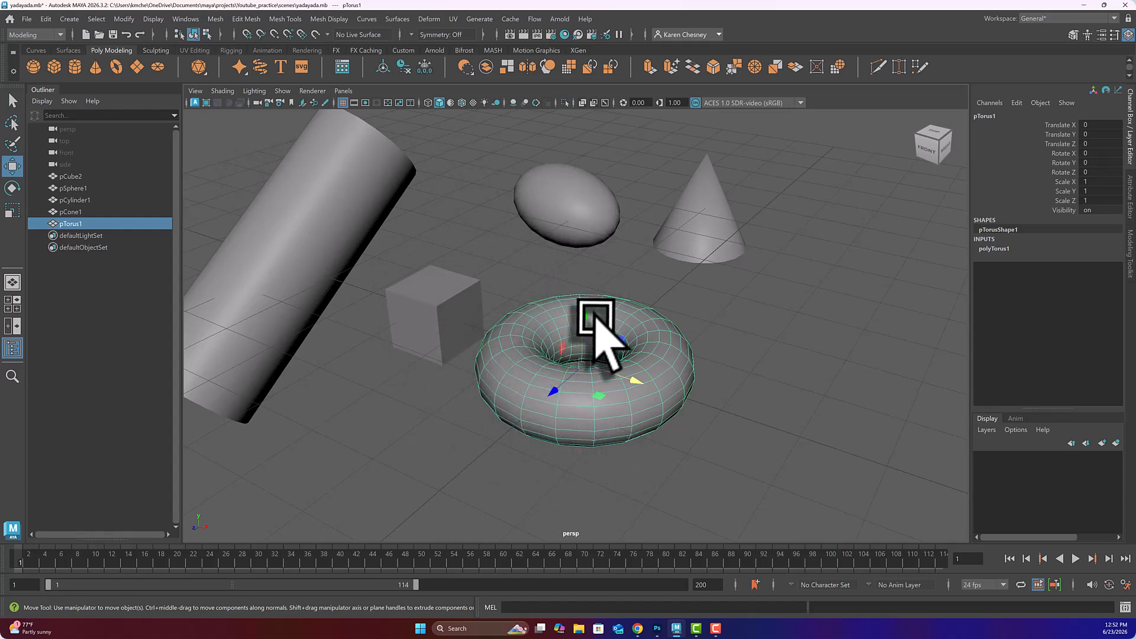
left_click_drag(548, 362, 544, 308, "alt")
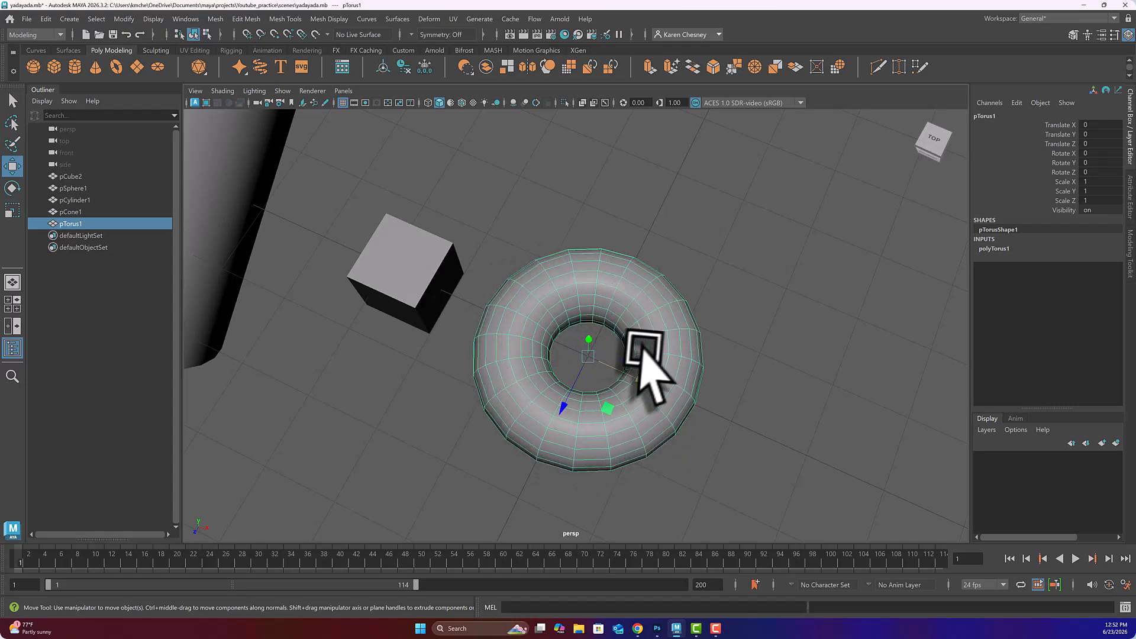
left_click_drag(643, 353, 641, 328, "alt")
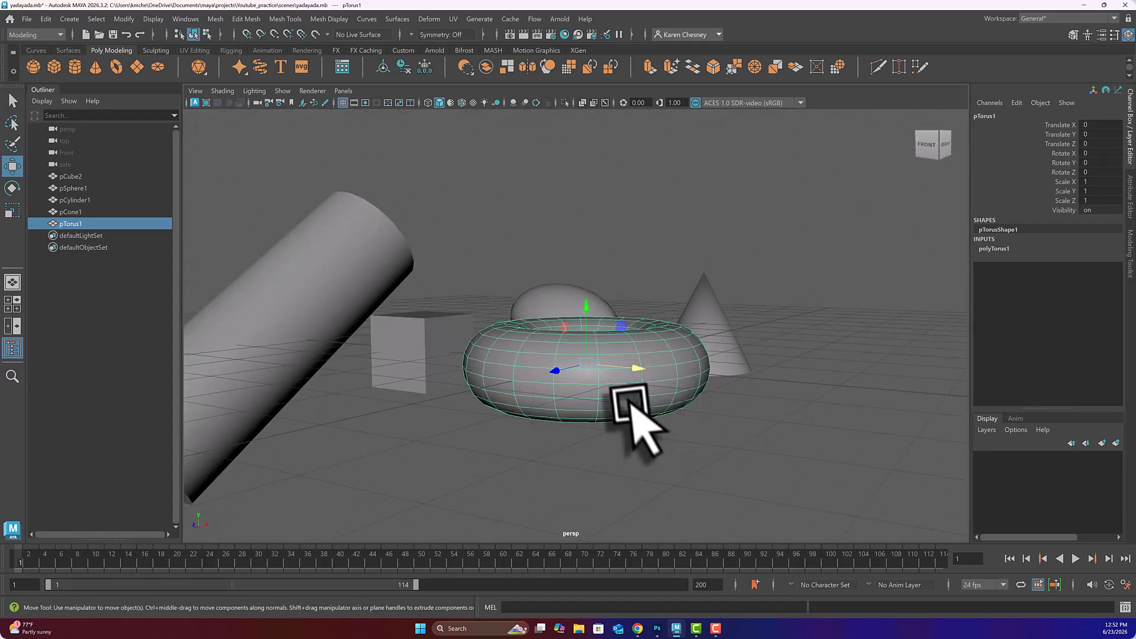
left_click(284, 286)
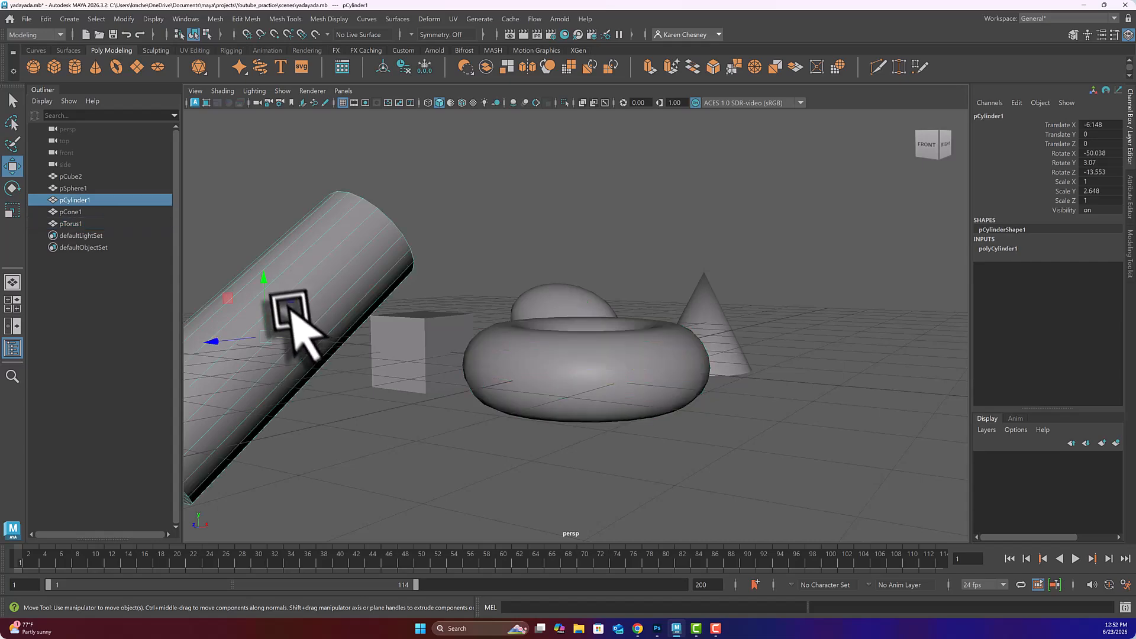
left_click(570, 373)
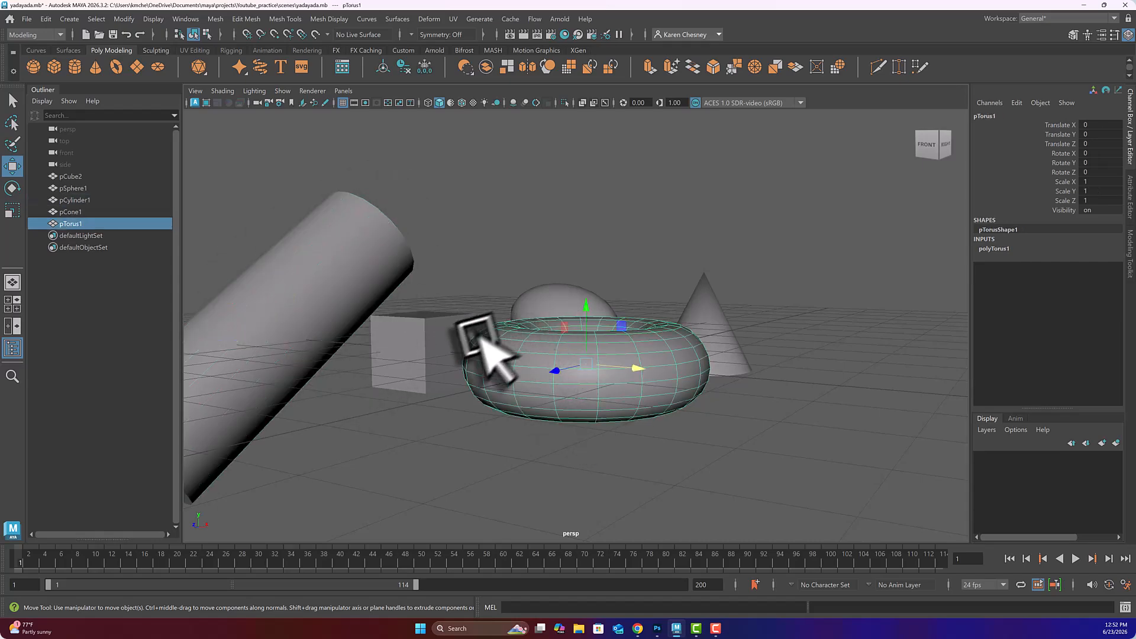
left_click_drag(559, 357, 548, 385, "alt")
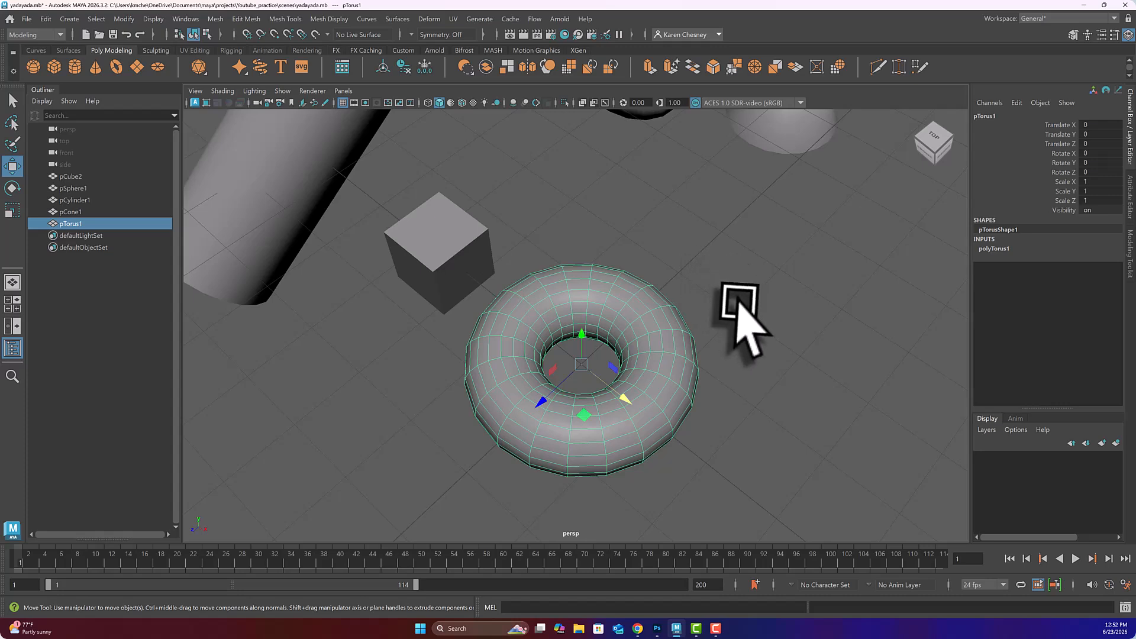
scroll(686, 275, "down", 5)
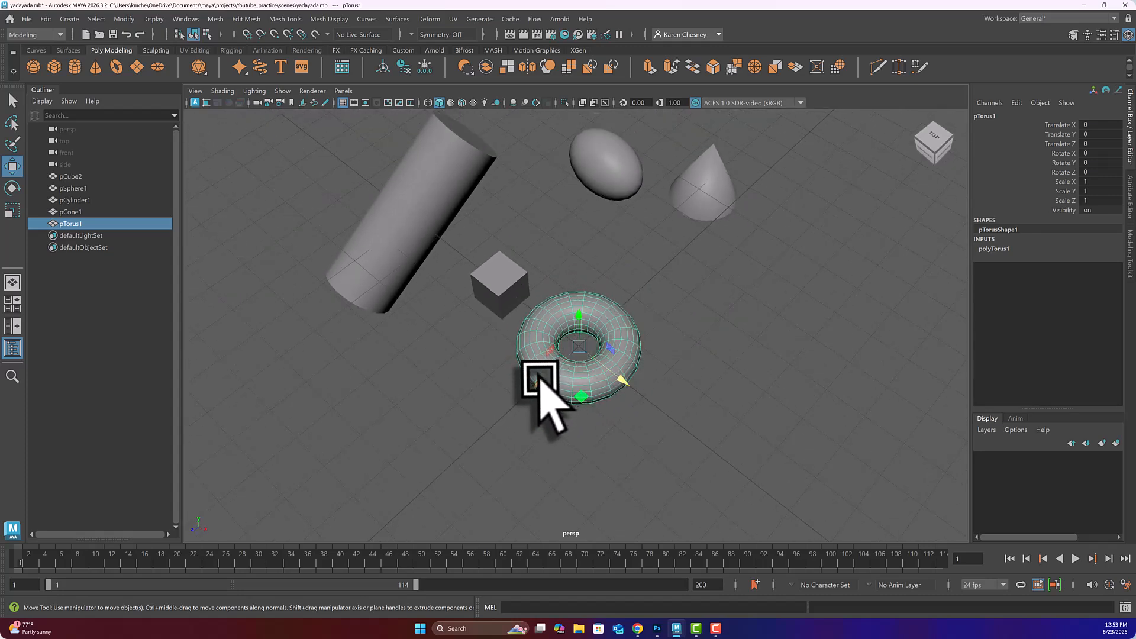
Step: Move the torus to Translate X 2.573, Z -2.868, right of the cube
left_click_drag(539, 383, 805, 380)
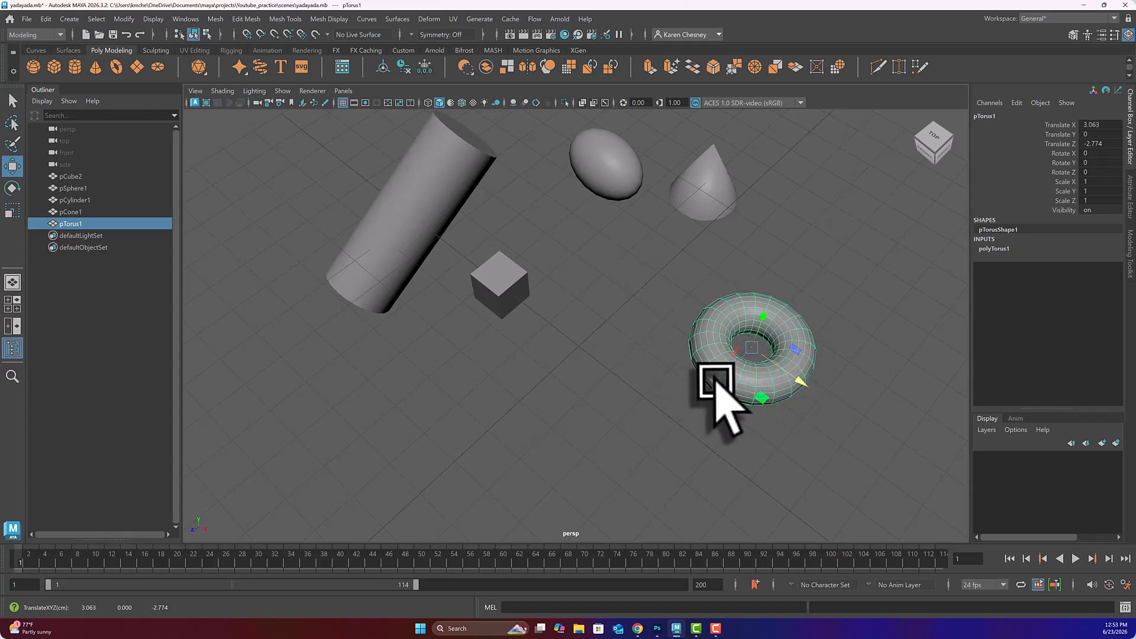
left_click_drag(717, 380, 738, 330)
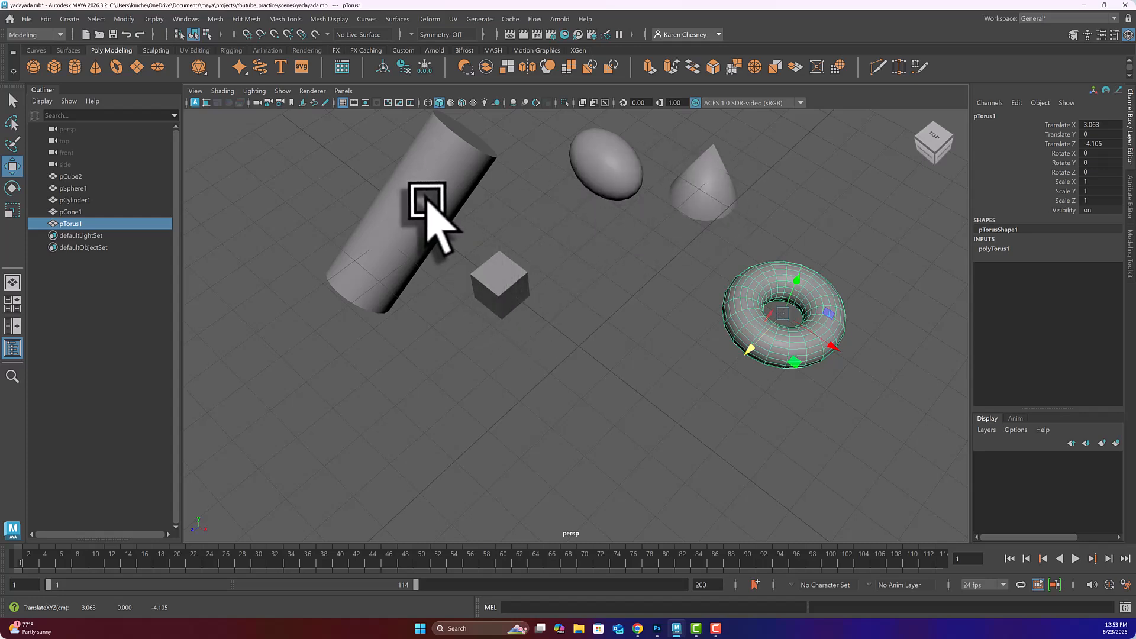
left_click_drag(747, 346, 735, 375)
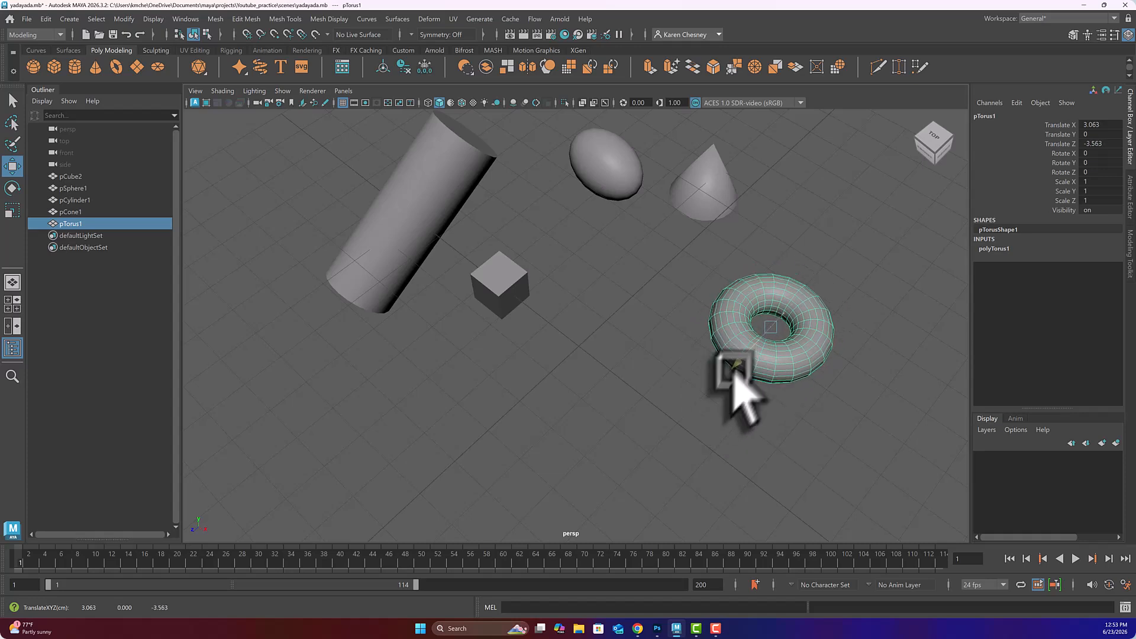
mouse_move(806, 388)
left_mouse_down()
mouse_move(626, 314)
mouse_move(792, 386)
left_mouse_up()
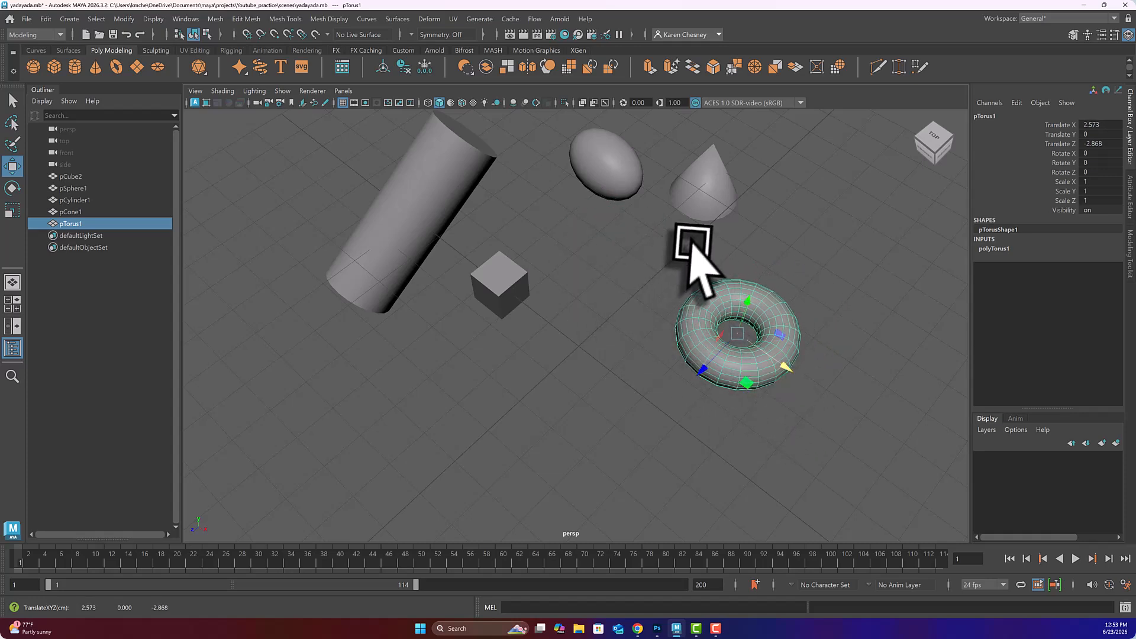
Step: Add pPlane1 and scale it to 2.839 × 4.62 × 2.839 at the grid origin
left_click(137, 66)
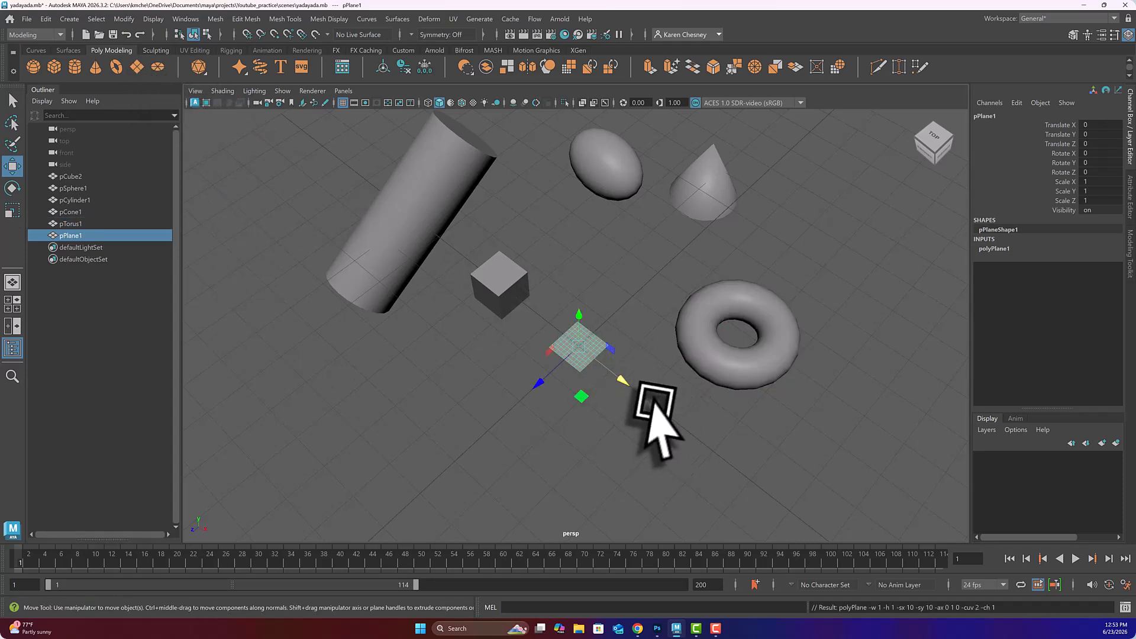
key("r")
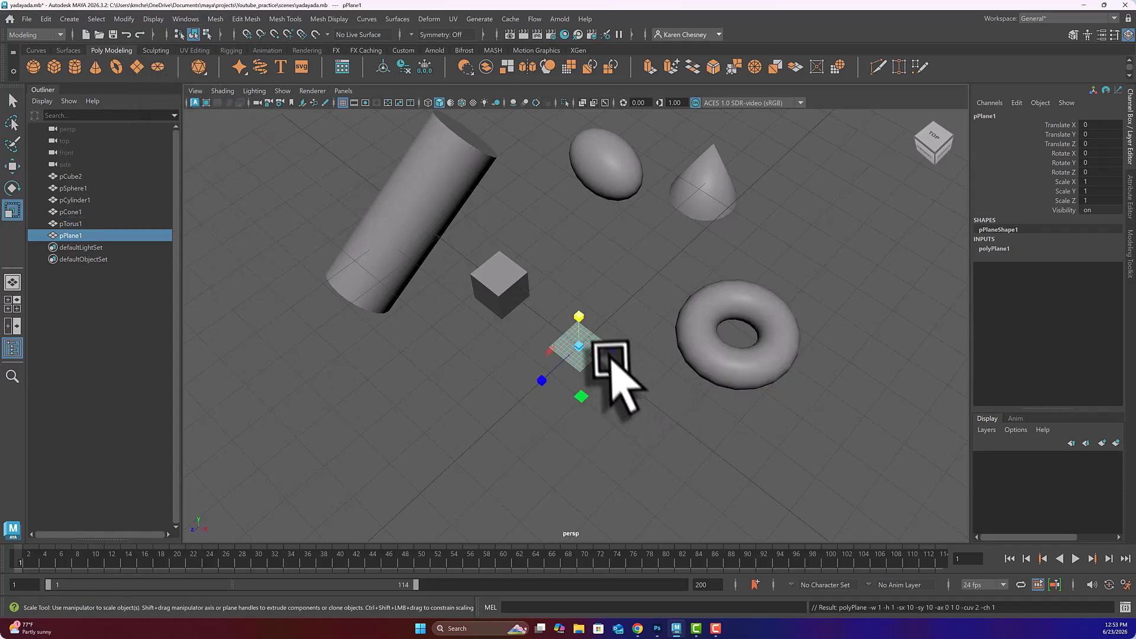
left_click_drag(582, 345, 626, 385)
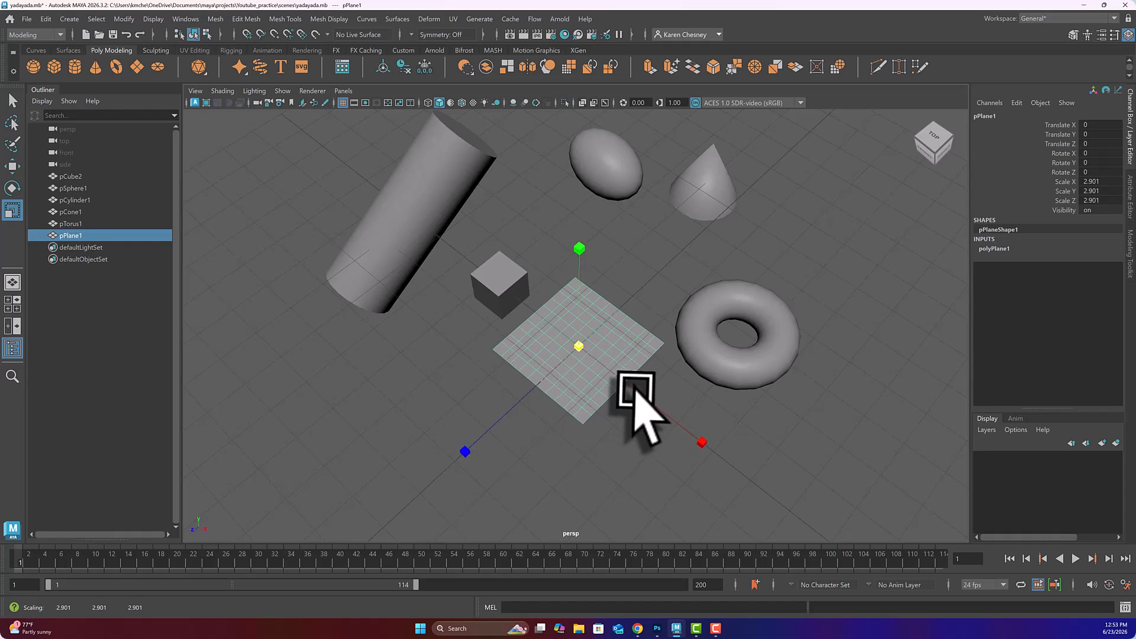
left_click_drag(570, 354, 580, 290, "alt")
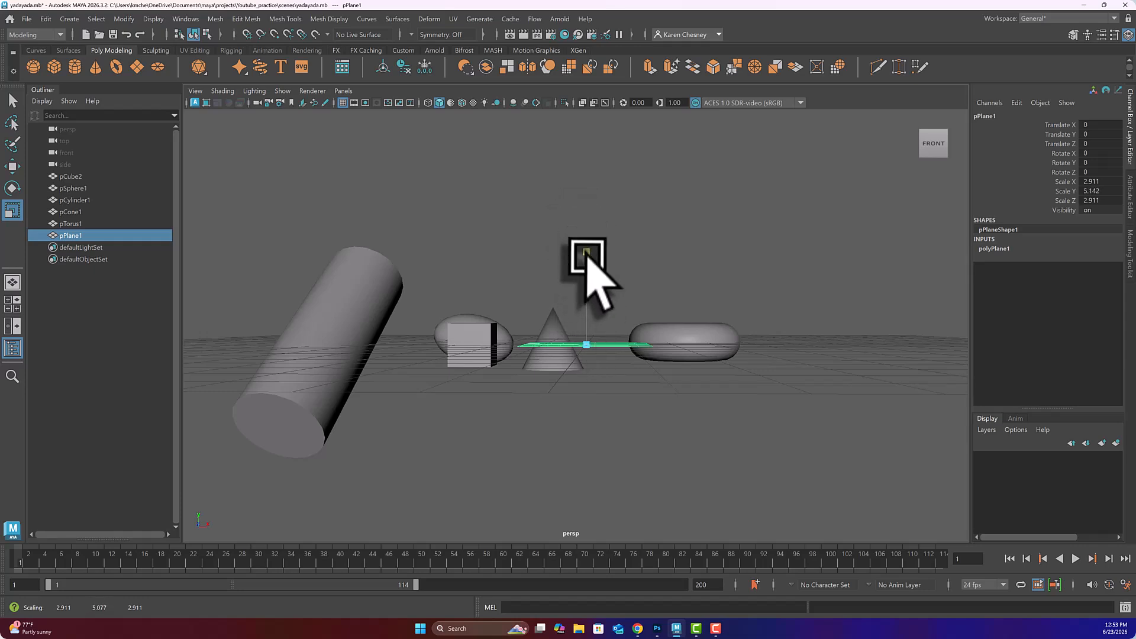
left_click_drag(610, 346, 1119, 319, "alt")
left_click_drag(565, 408, 588, 400, "alt")
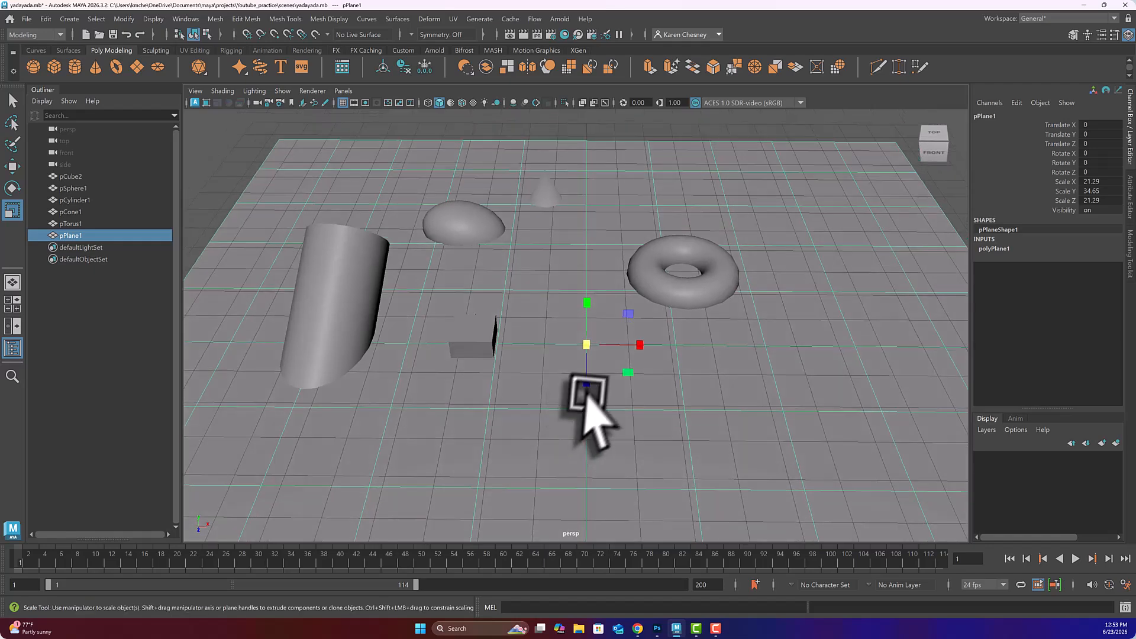
left_click_drag(586, 345, 135, 395)
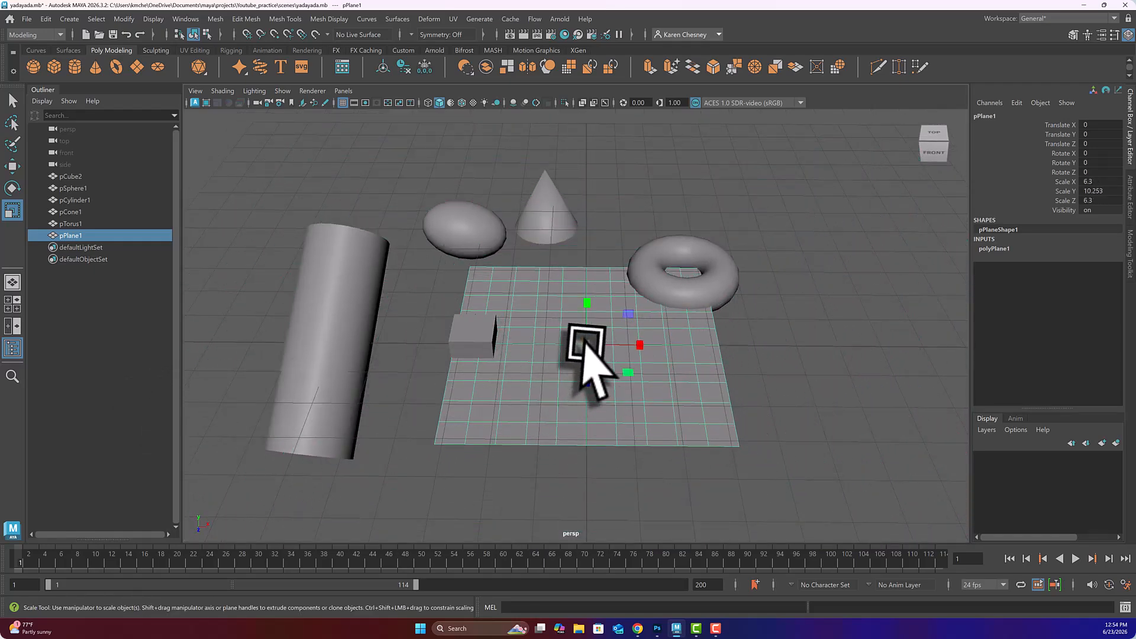
left_click_drag(585, 343, 553, 382)
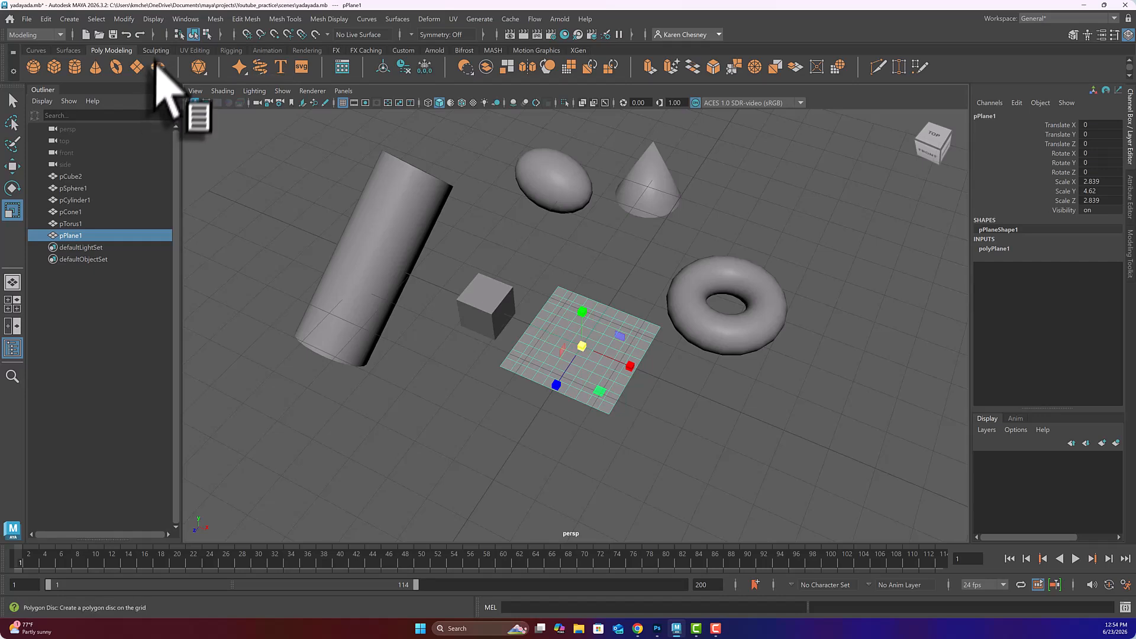
left_click(205, 72)
right_click(205, 72)
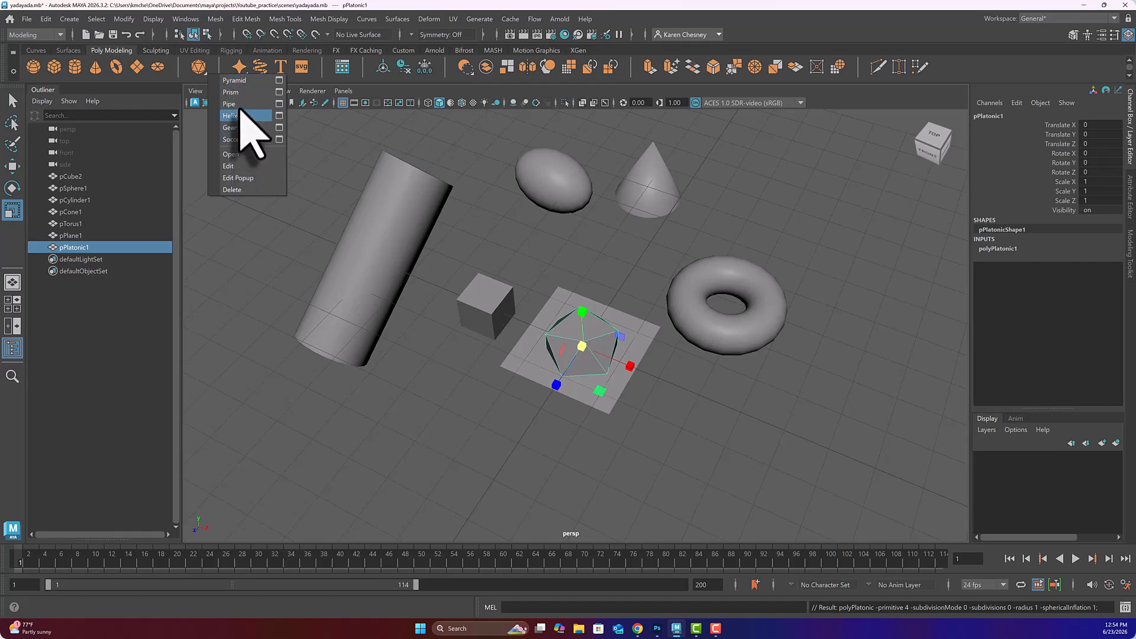
left_click(203, 68)
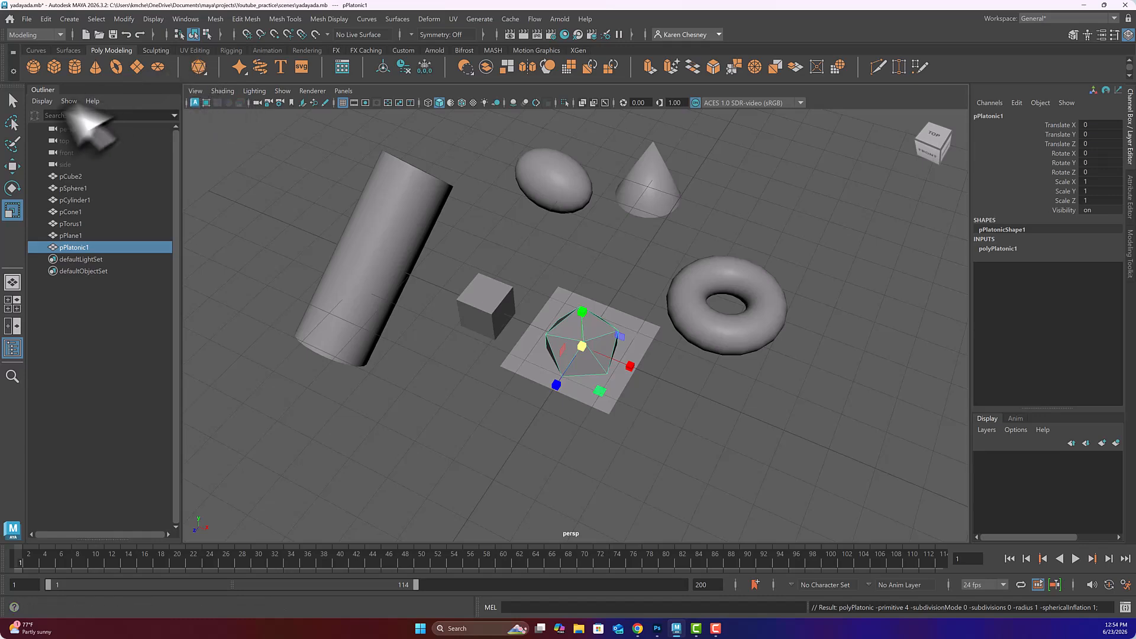
left_click(581, 347)
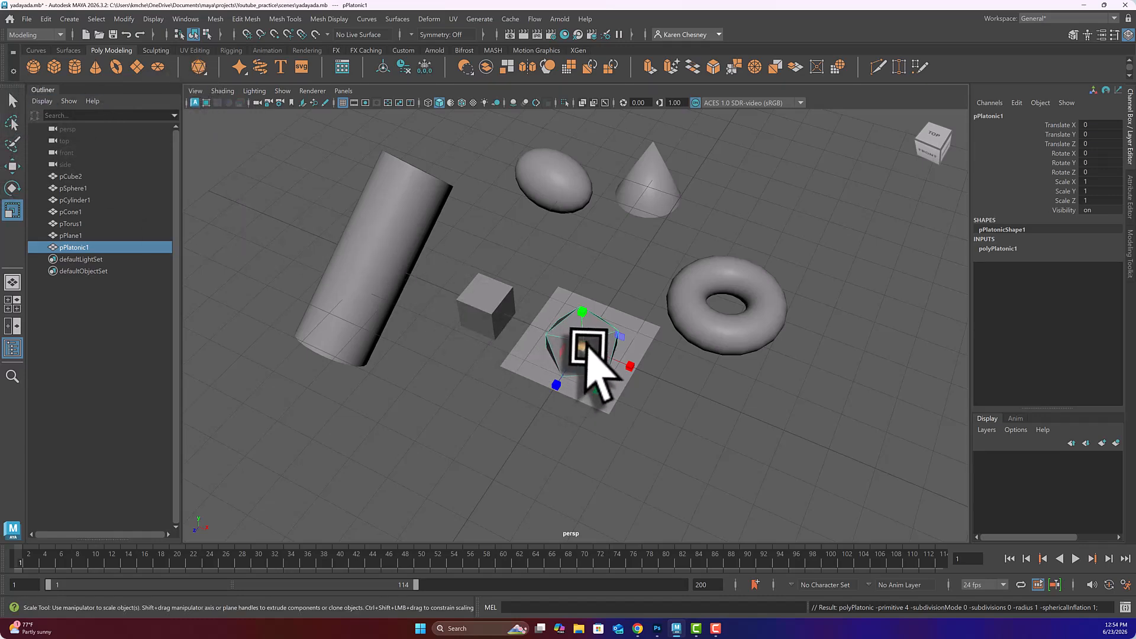
key("w")
left_click_drag(637, 372, 883, 395)
mouse_move(829, 422)
left_mouse_down("alt")
mouse_move(819, 379)
mouse_move(836, 403)
mouse_move(850, 389)
mouse_move(825, 410)
mouse_move(832, 404)
left_mouse_up("alt")
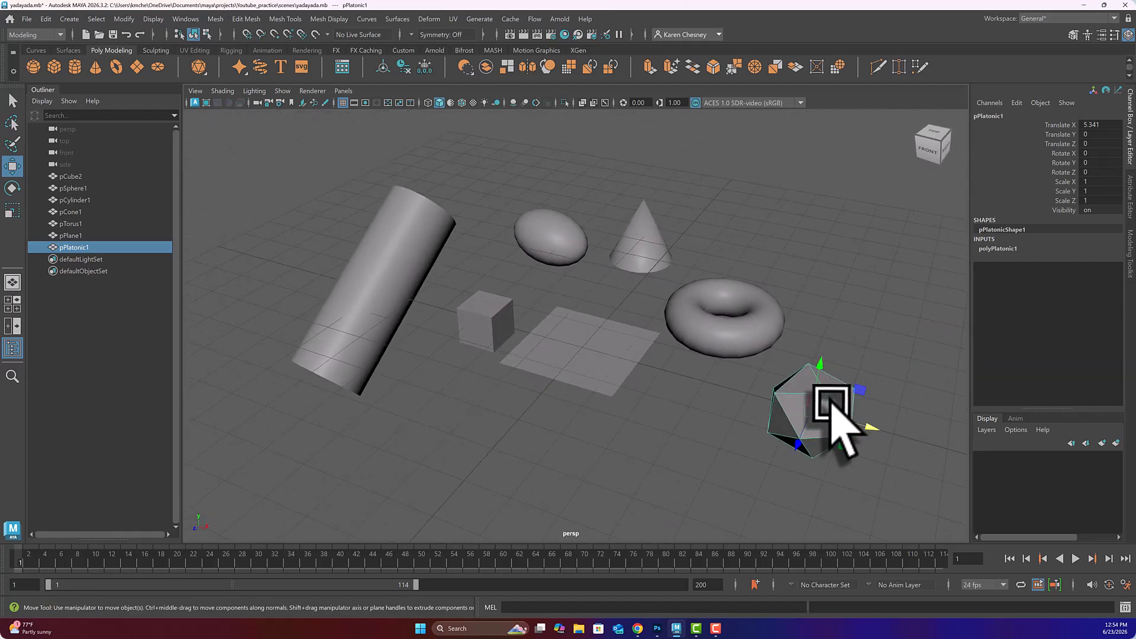
key("Delete")
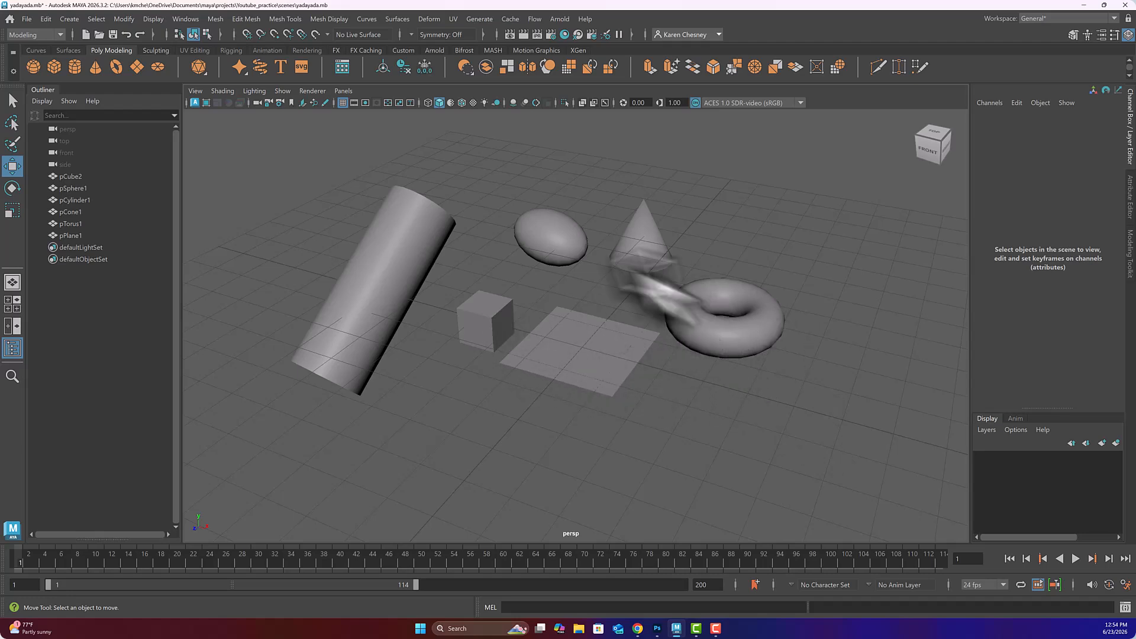
left_click(204, 77)
right_click(204, 76)
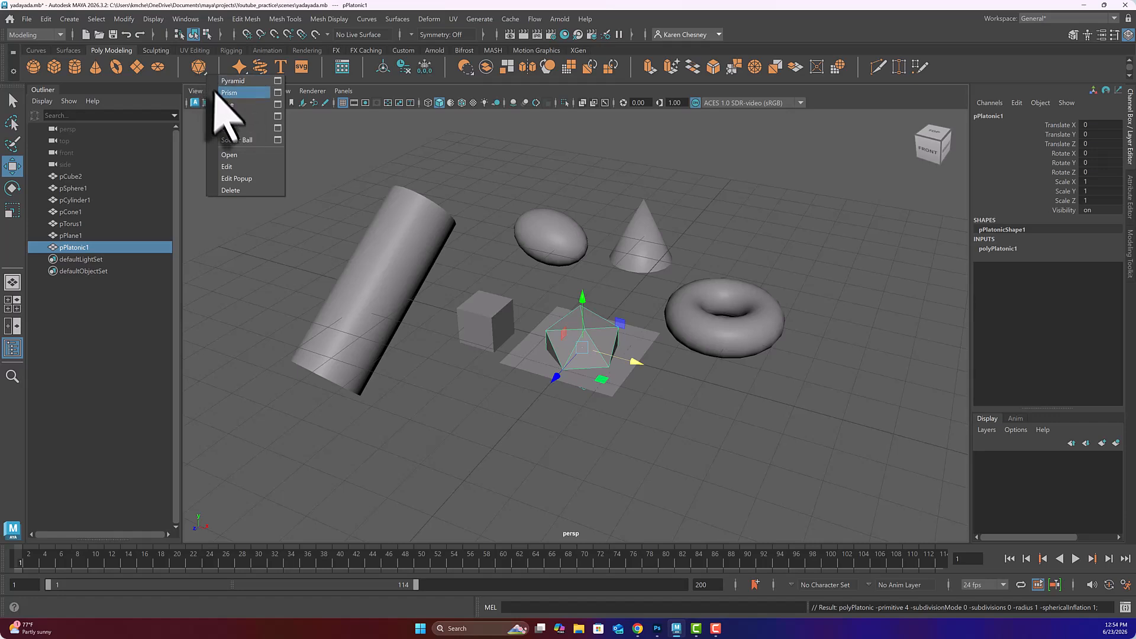
left_click(236, 141)
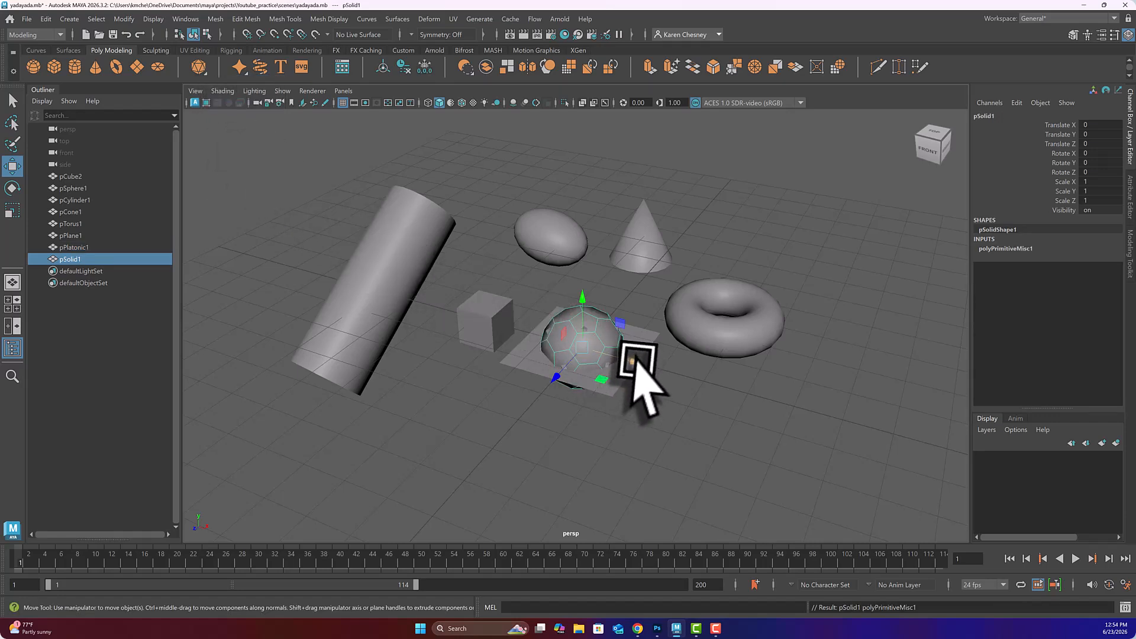
left_click_drag(633, 361, 865, 458)
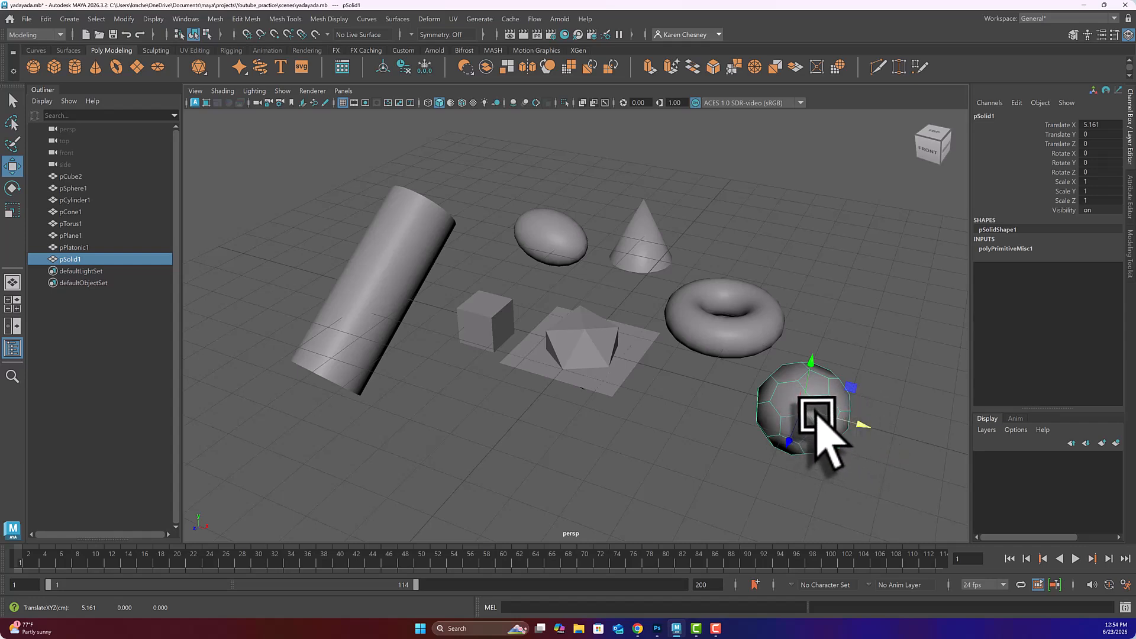
key("Delete")
left_click(588, 345)
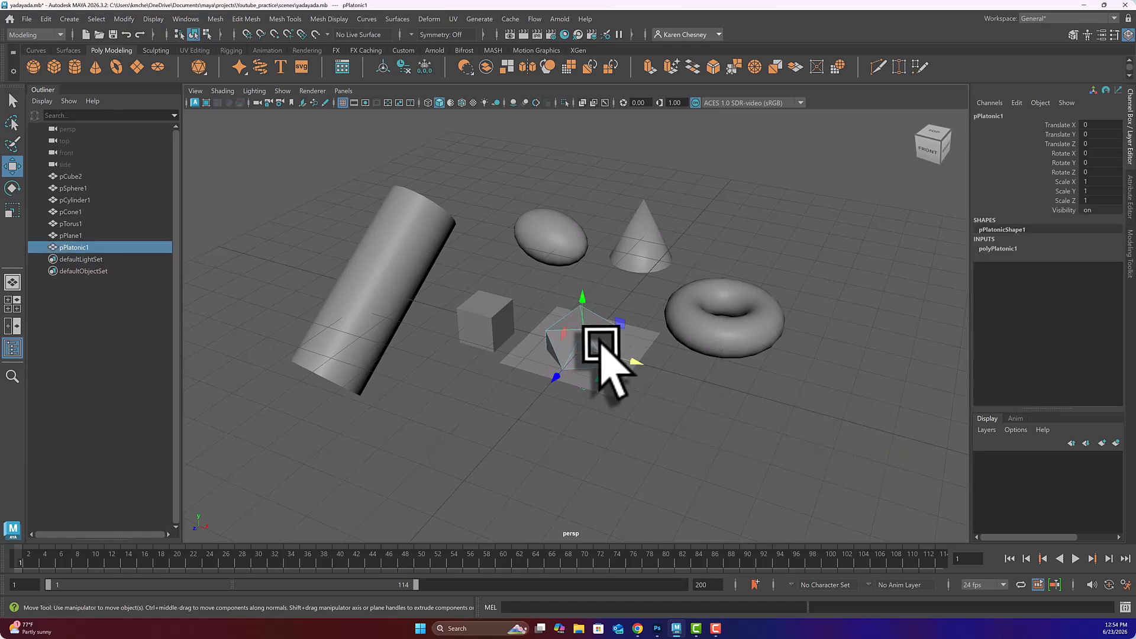
key("Delete")
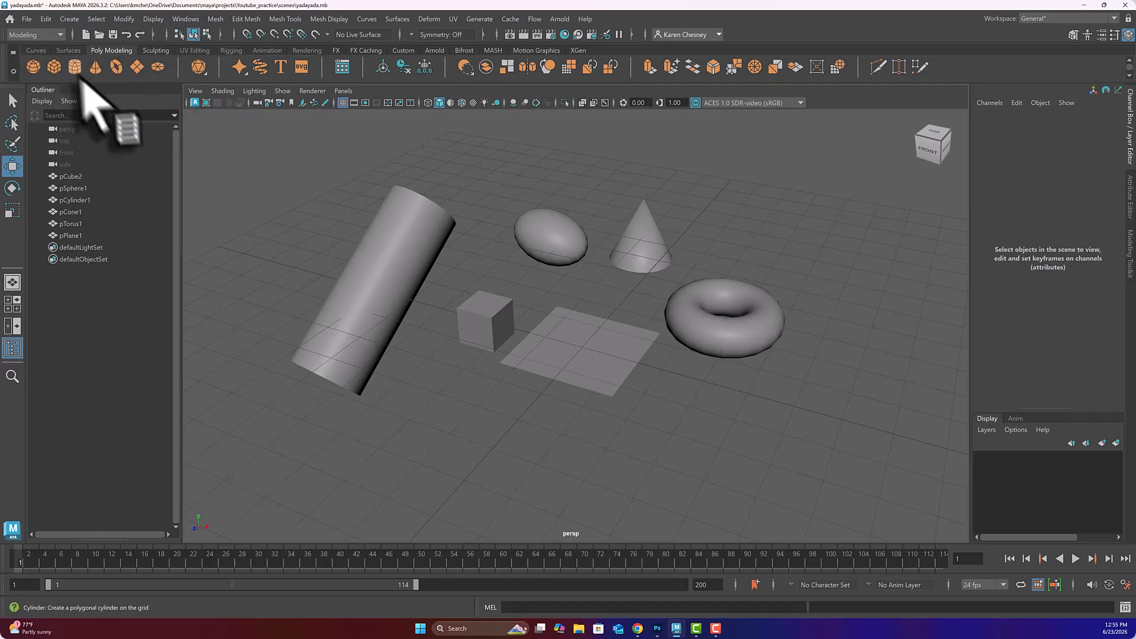
Step: Scale pCube2 into a wide flat slab of 9.153 × 0.724 × 5.021
left_click(374, 299)
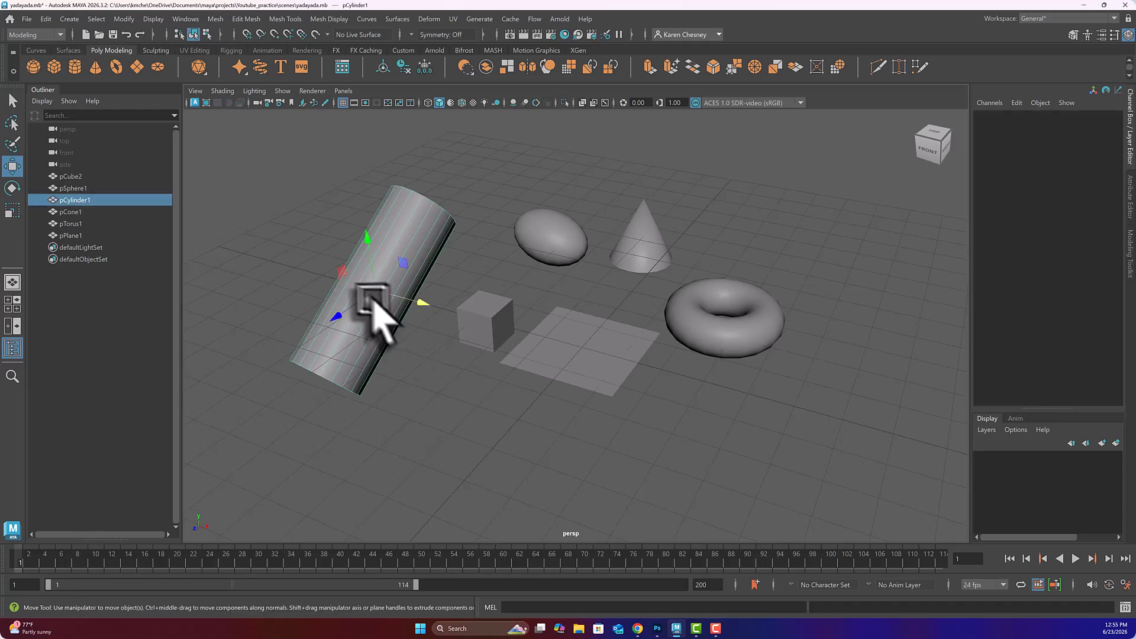
left_click(604, 368)
left_click(727, 347)
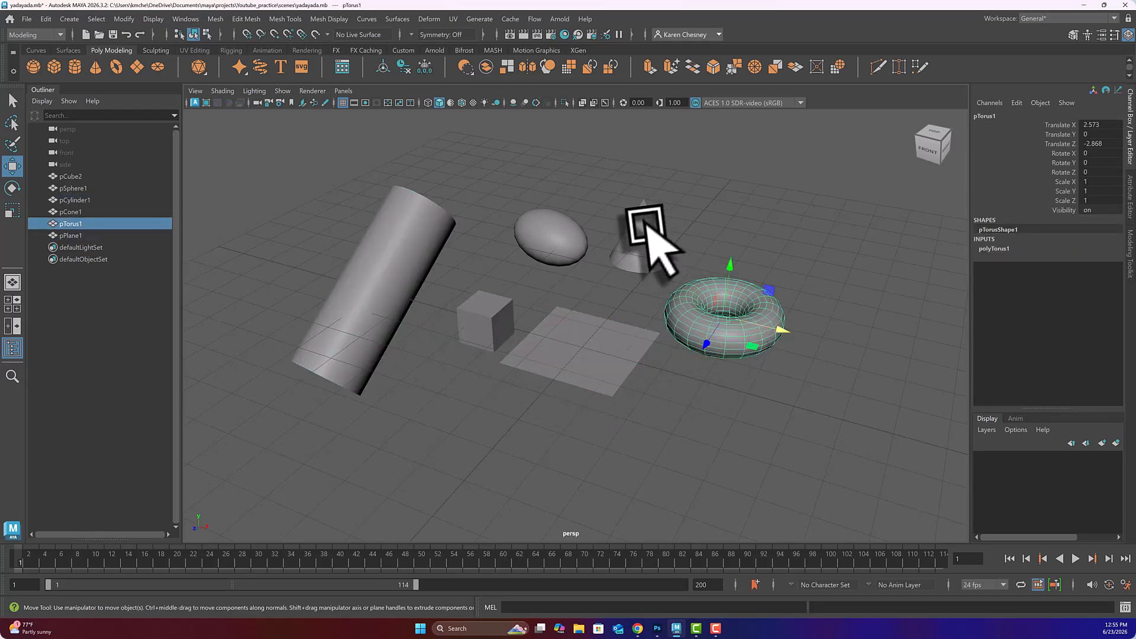
left_click(494, 332)
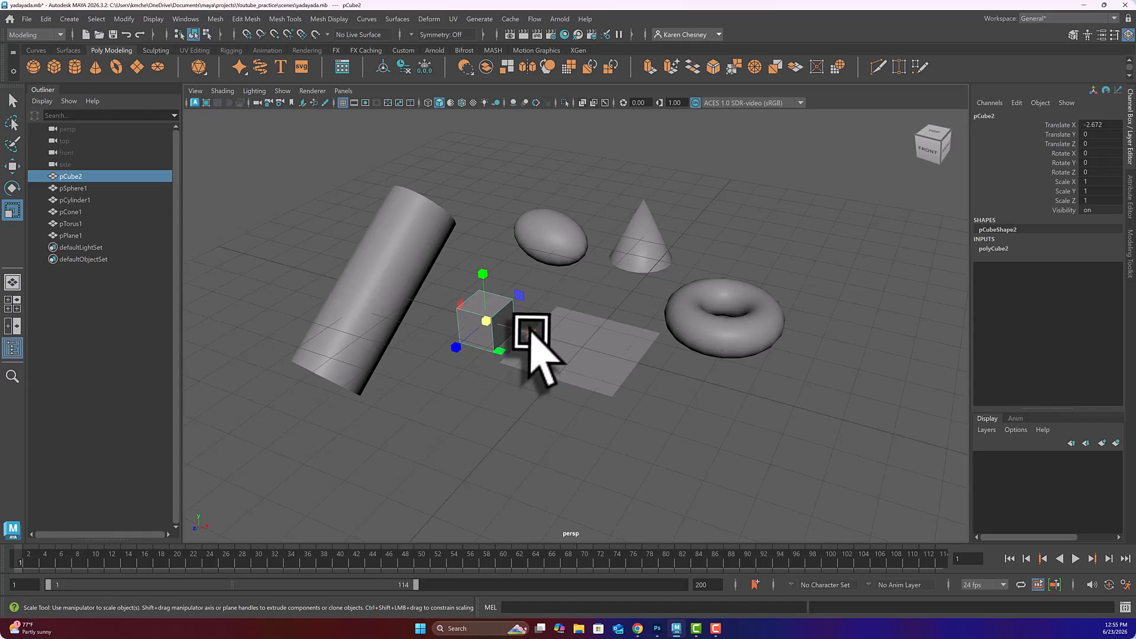
left_click_drag(530, 331, 562, 414)
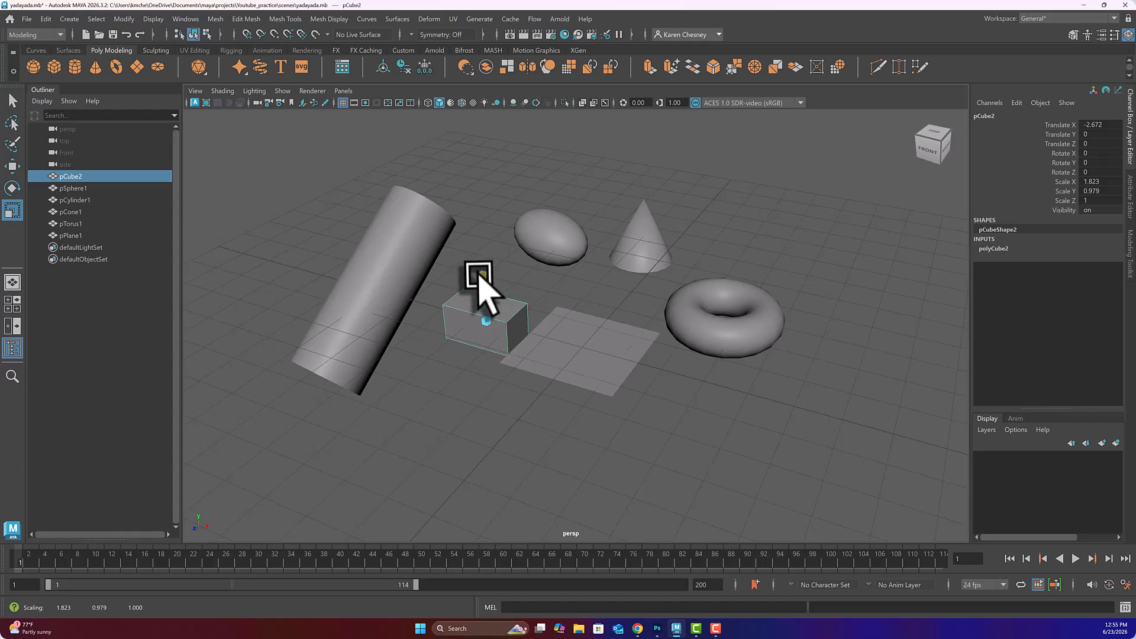
left_click_drag(479, 274, 481, 304)
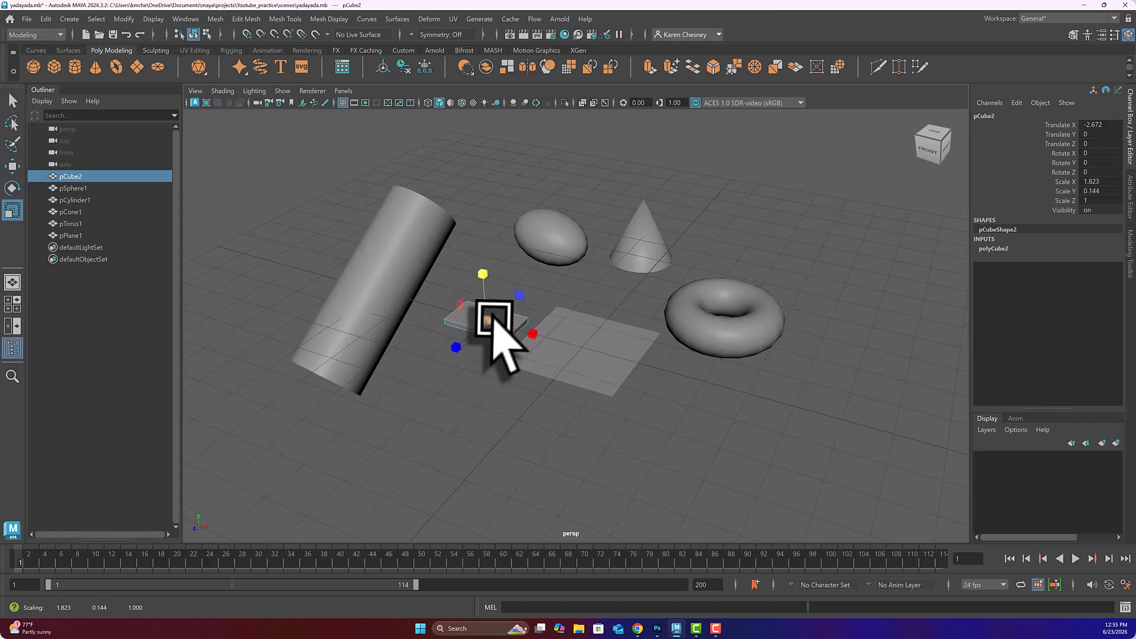
left_click_drag(487, 320, 646, 335)
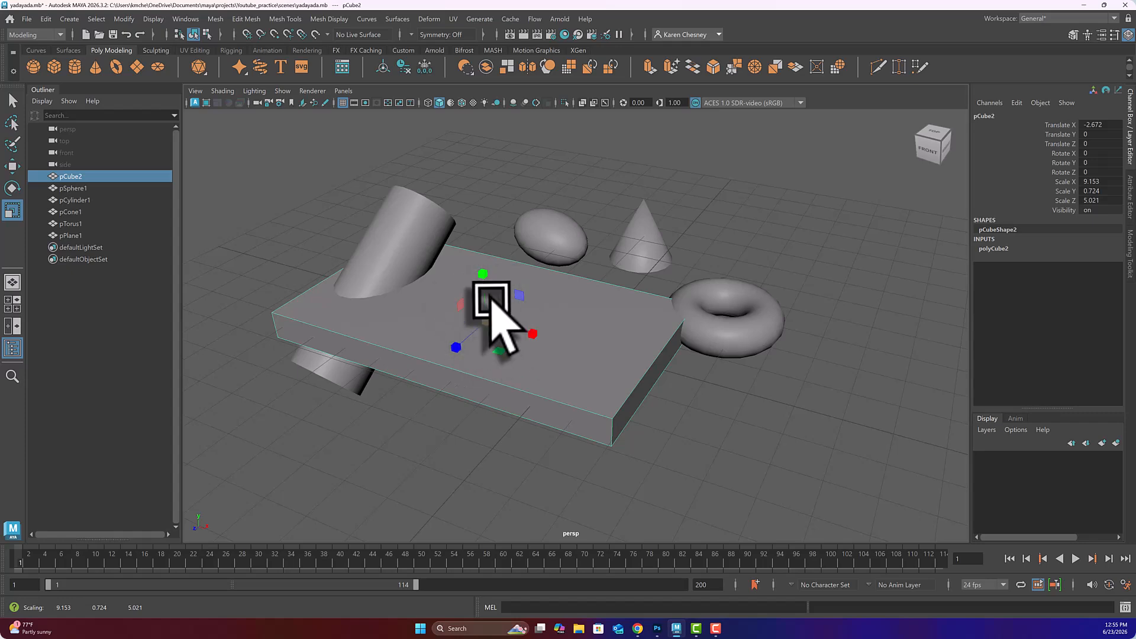
left_click(556, 240)
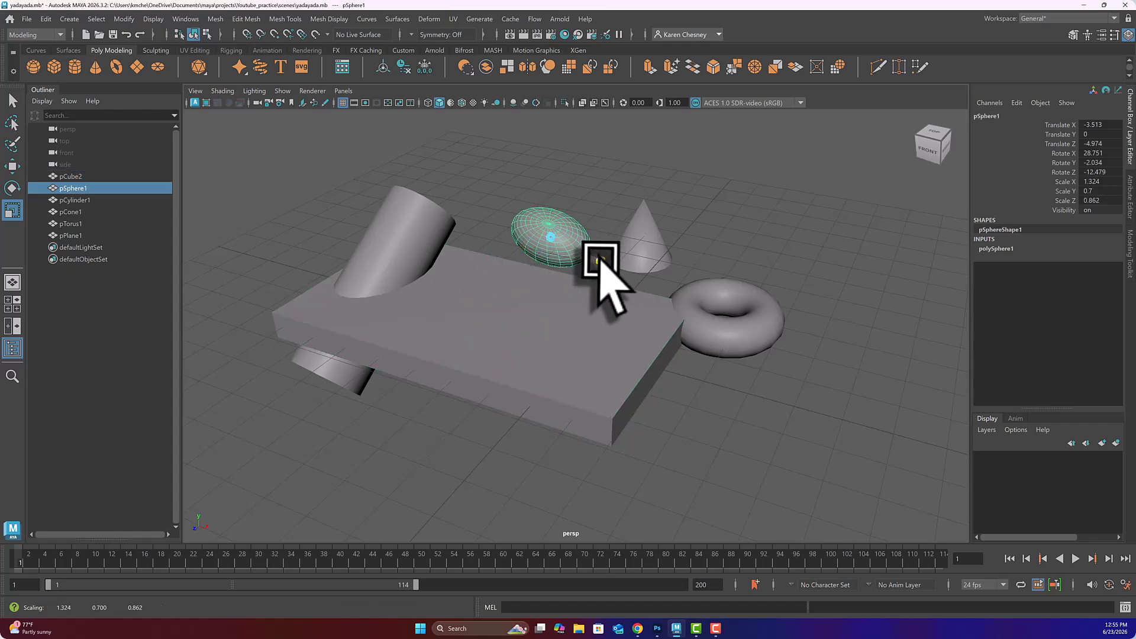
Step: Widen pSphere1 to X scale about 1.55 and review the cone beyond the slab
left_click_drag(599, 261, 541, 274)
left_click(715, 191)
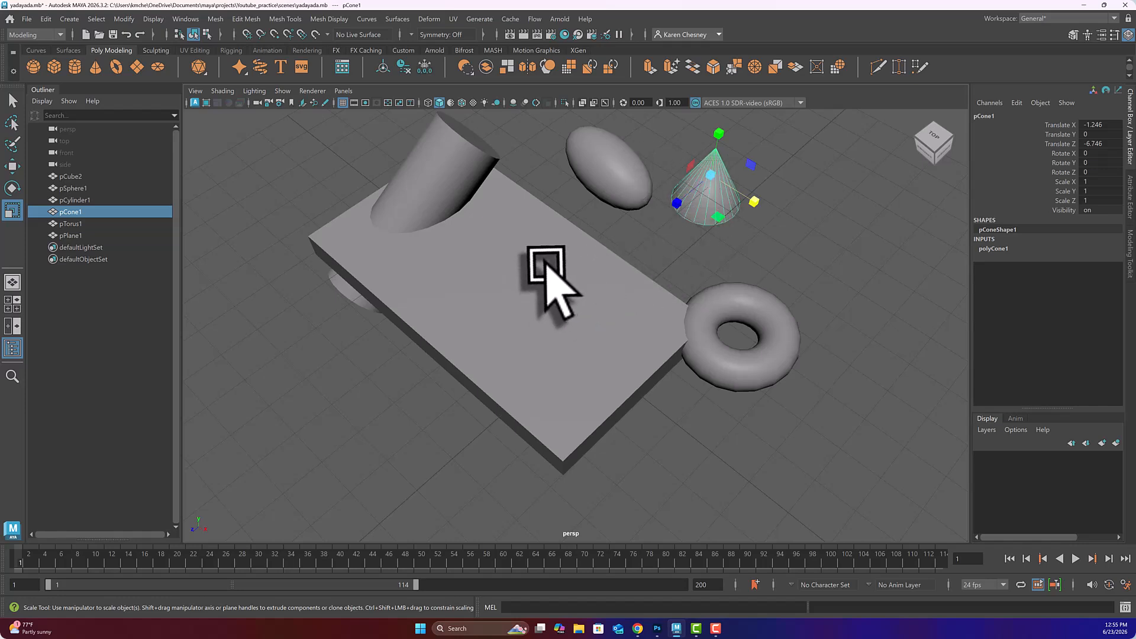
left_click_drag(545, 265, 671, 287, "alt")
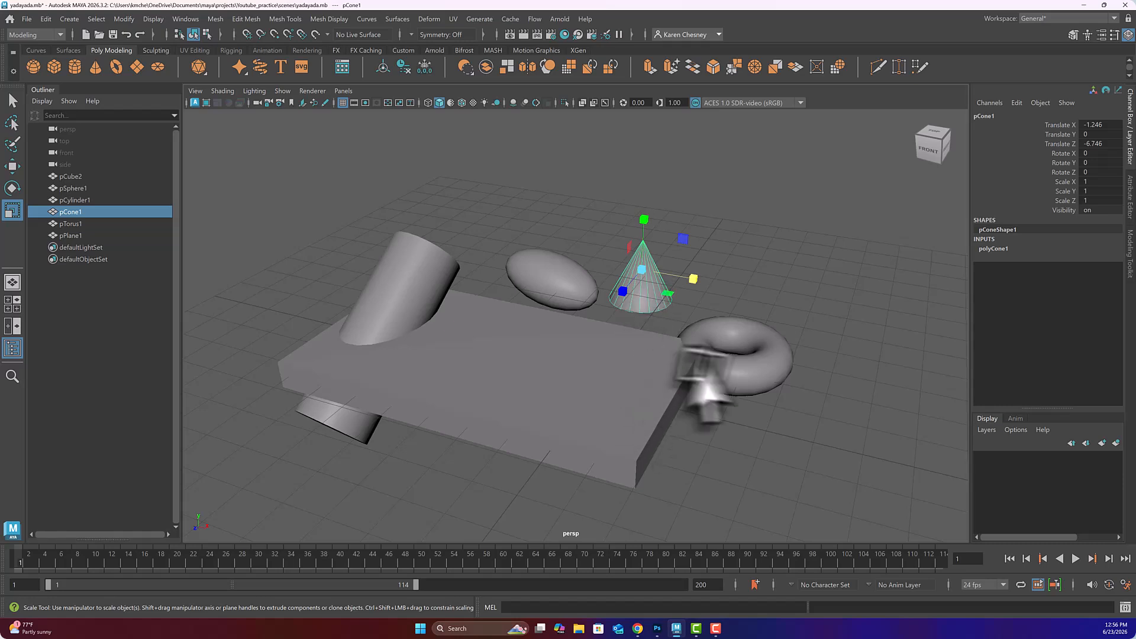
left_click(551, 386)
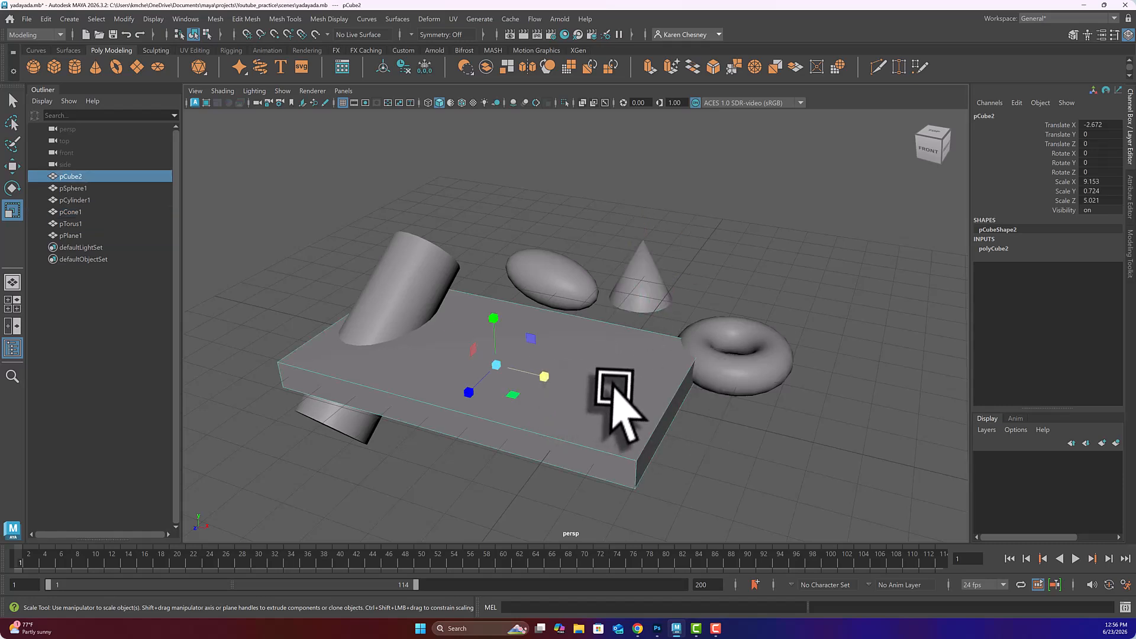
left_click(645, 289)
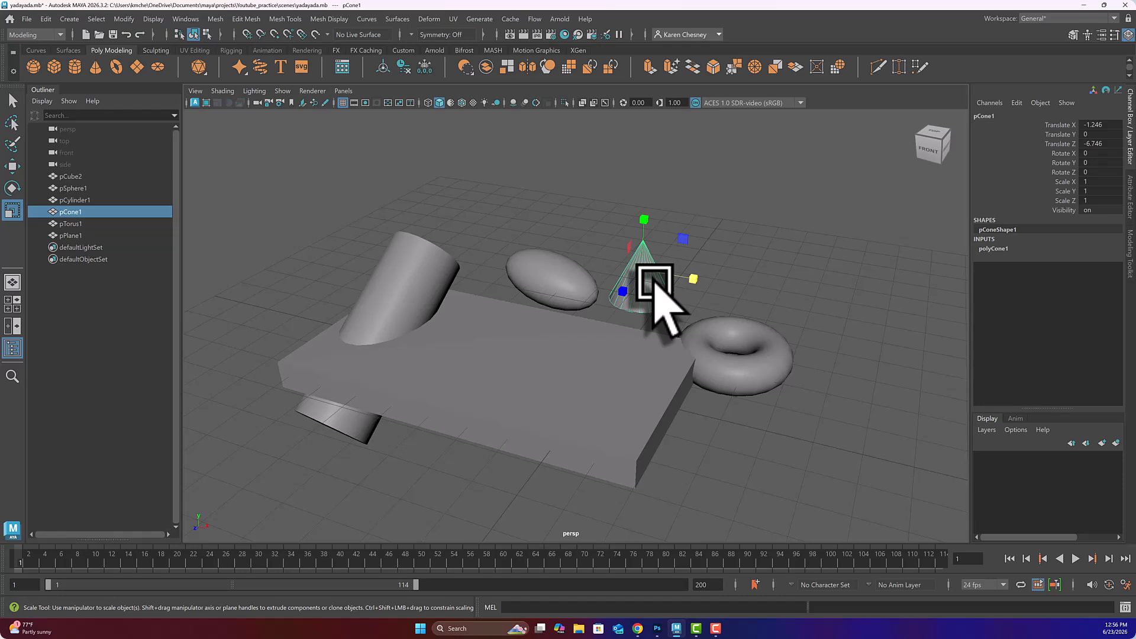
left_click(508, 372)
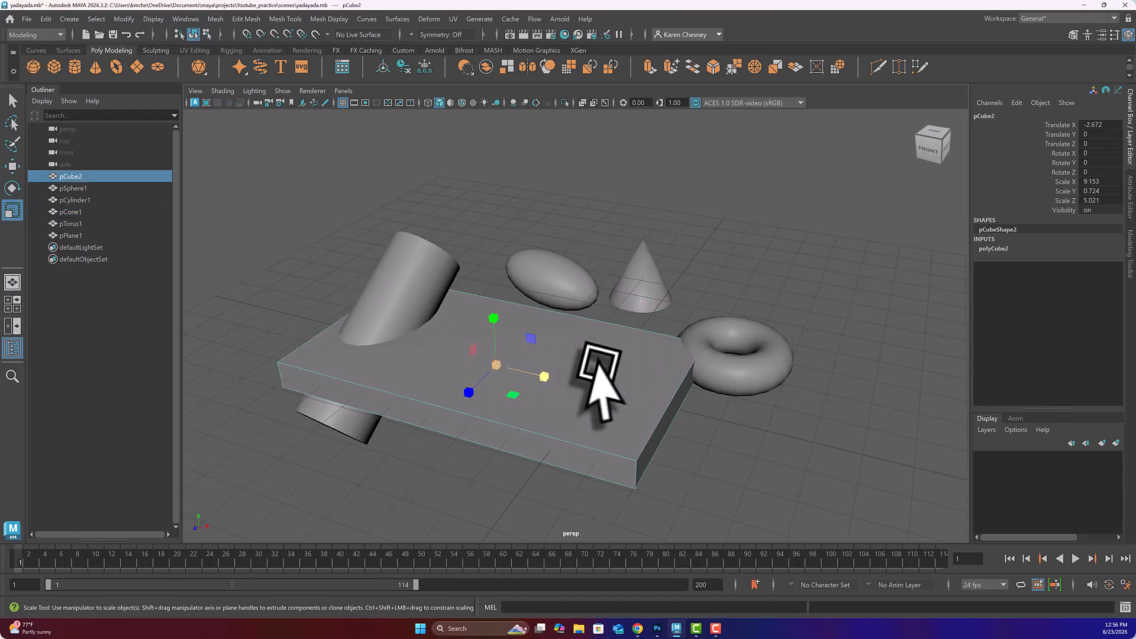